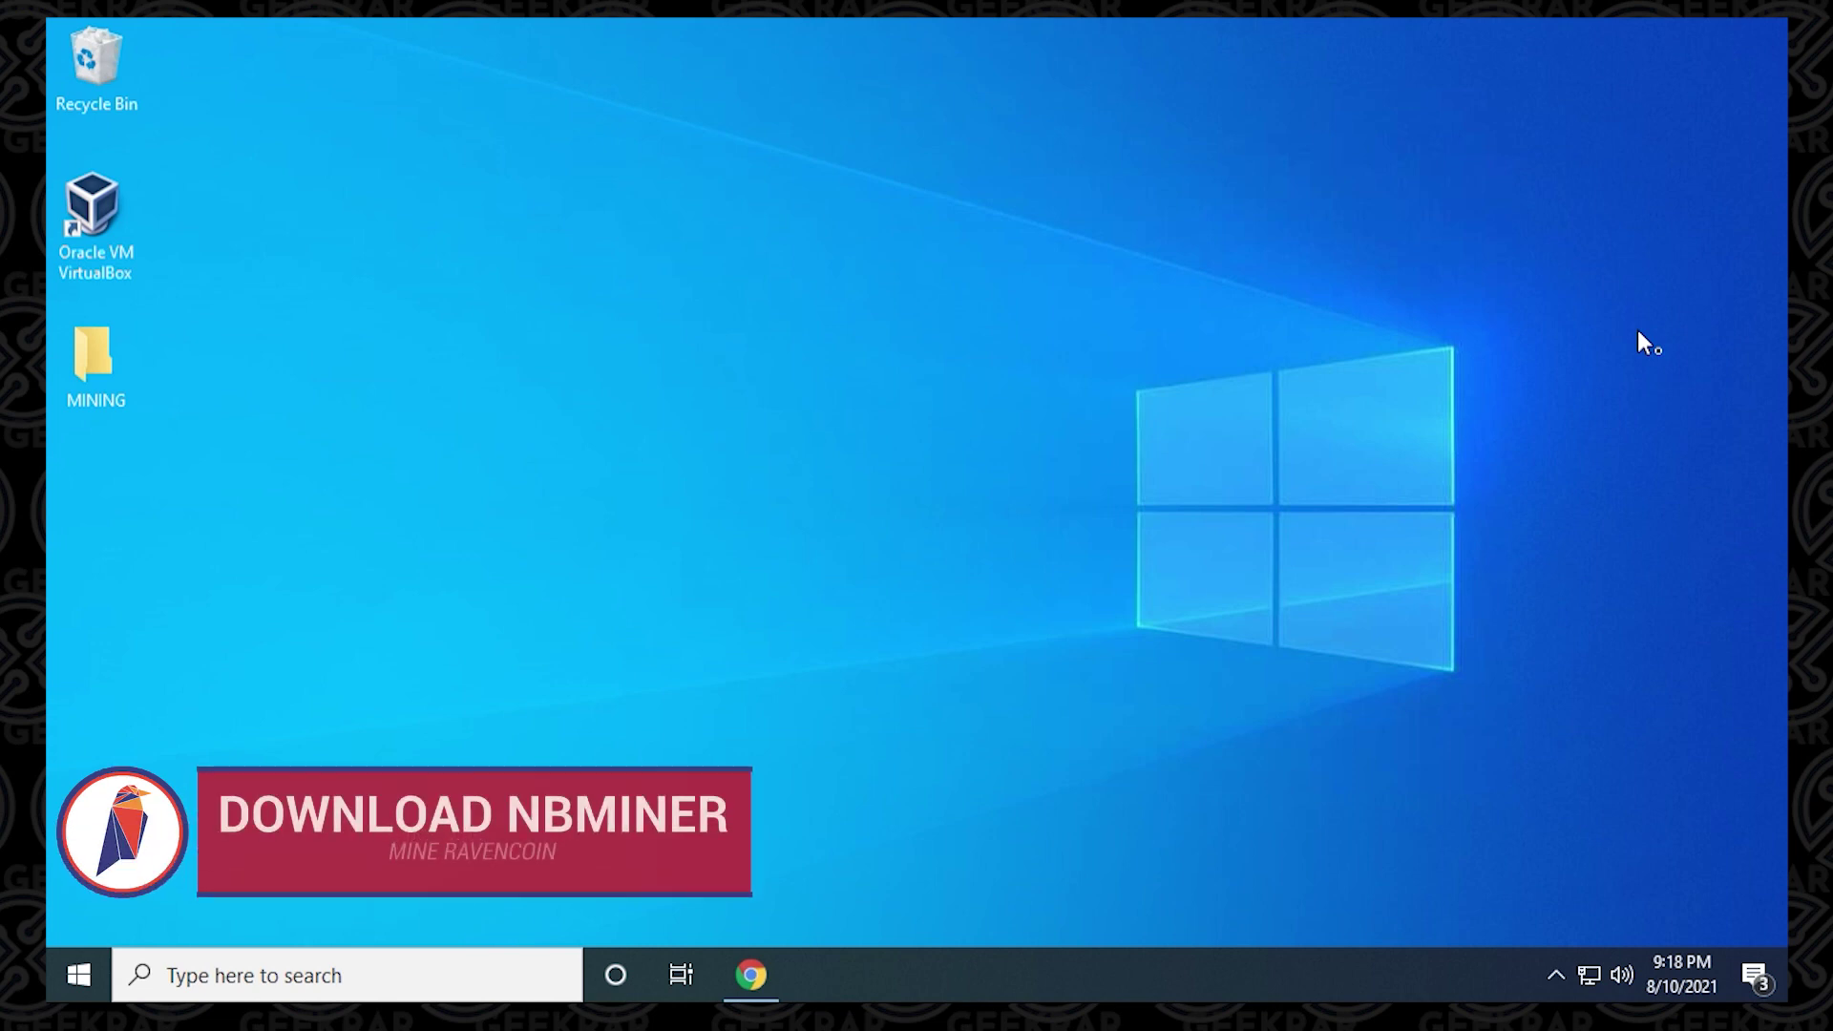
# Step: Search Google for 'nbminer' in Chrome and open the NebuTech/NBMiner GitHub repository
pyautogui.click(729, 968)
pyautogui.write('n')
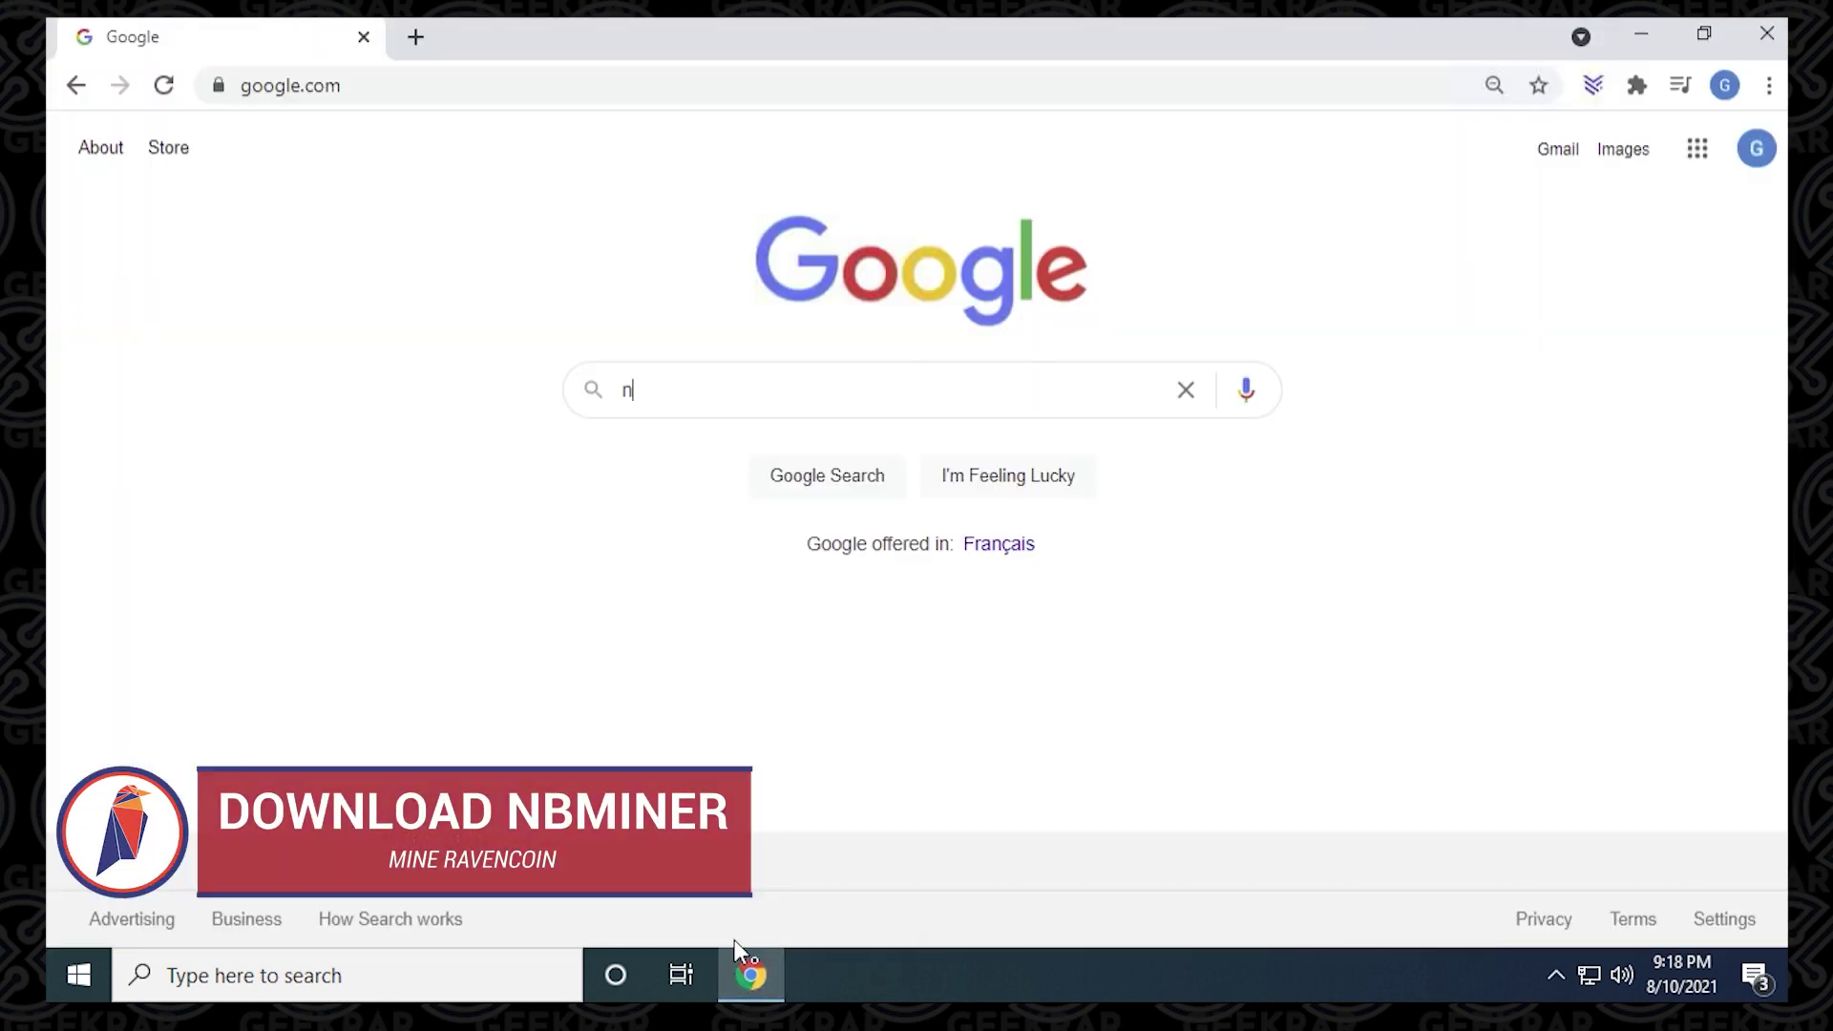
pyautogui.write('bminer')
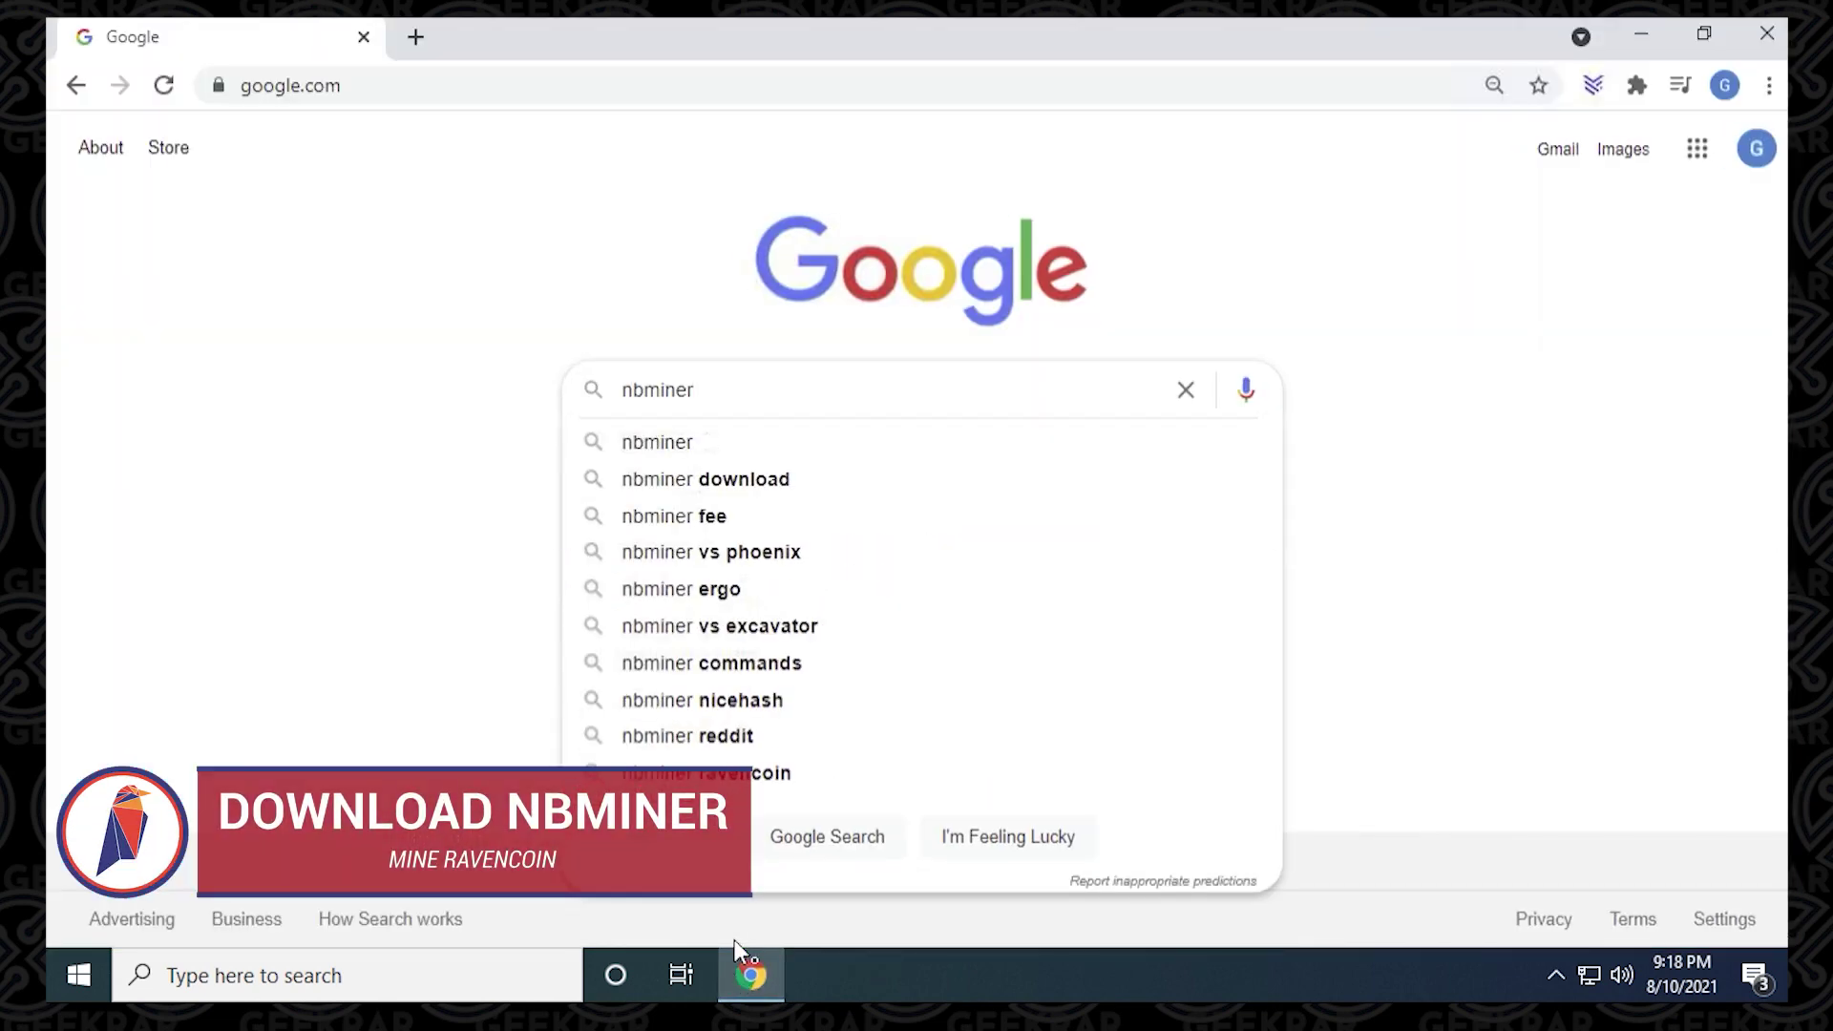
pyautogui.press('Return')
pyautogui.click(334, 390)
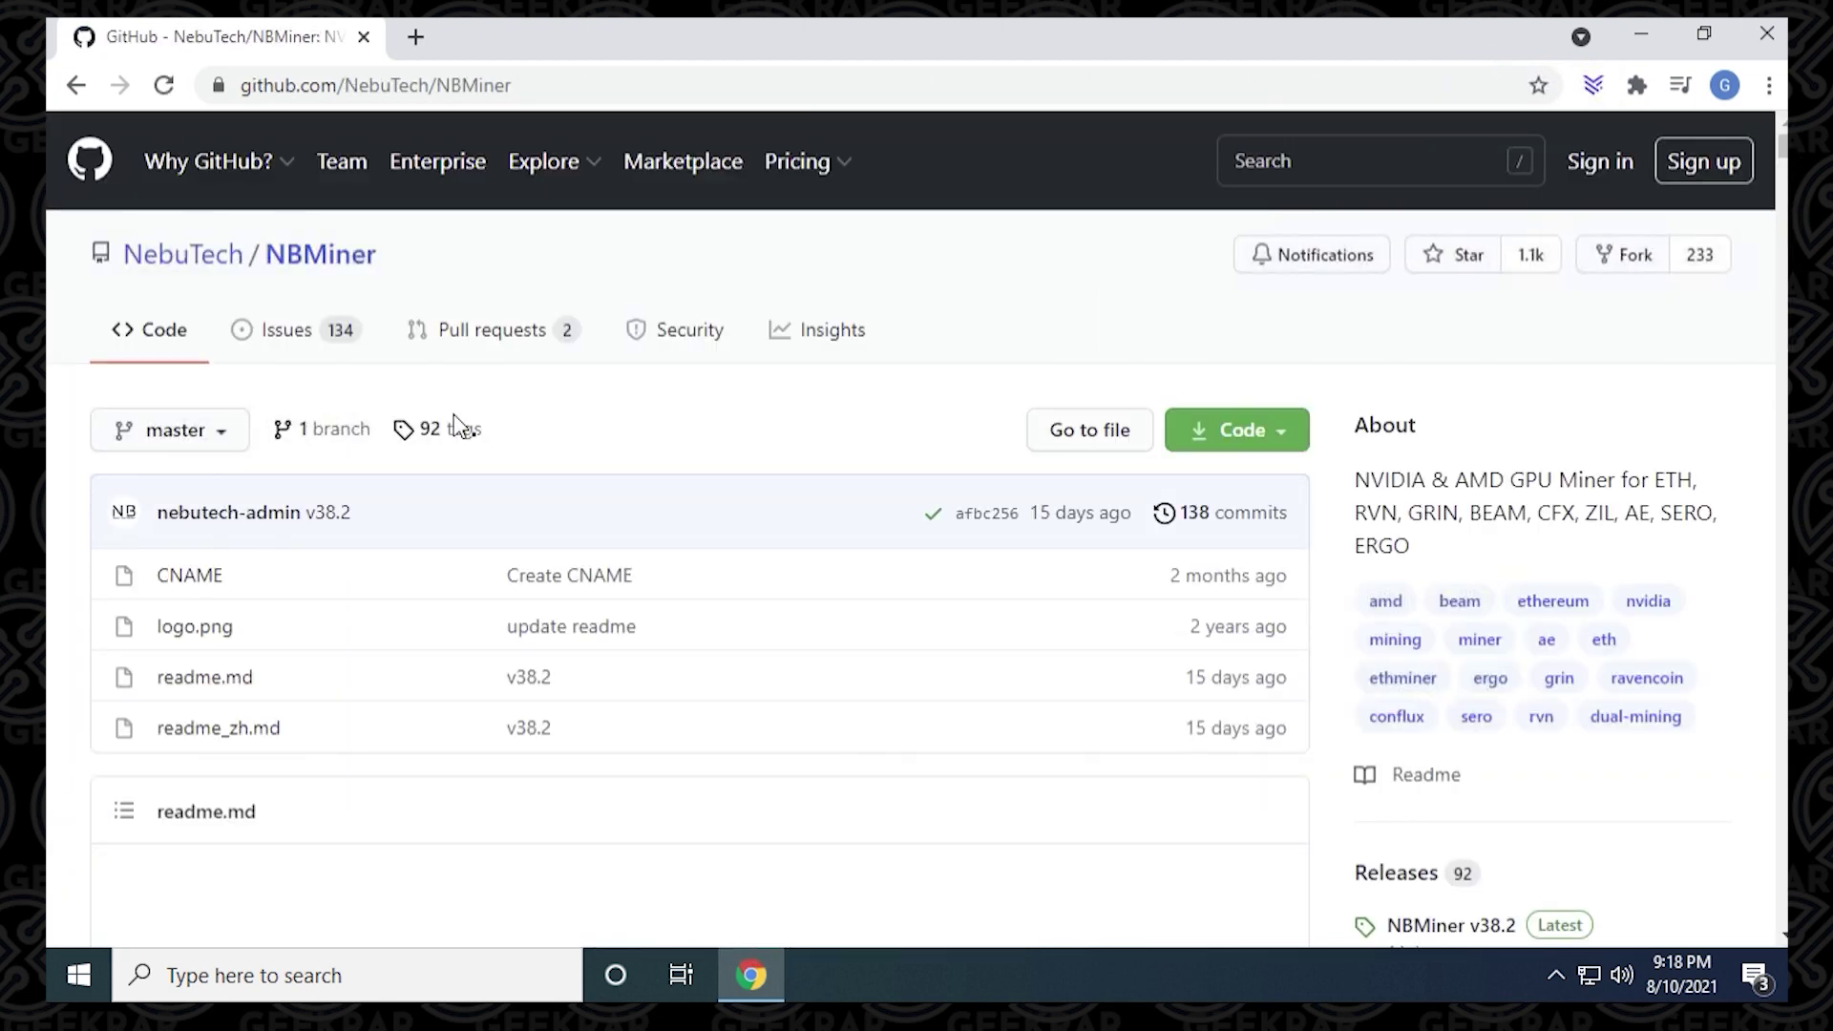
# Step: Start downloading NBMiner_38.2_Win.zip from the v38.2 release assets
pyautogui.scroll(-5, 1632, 512)
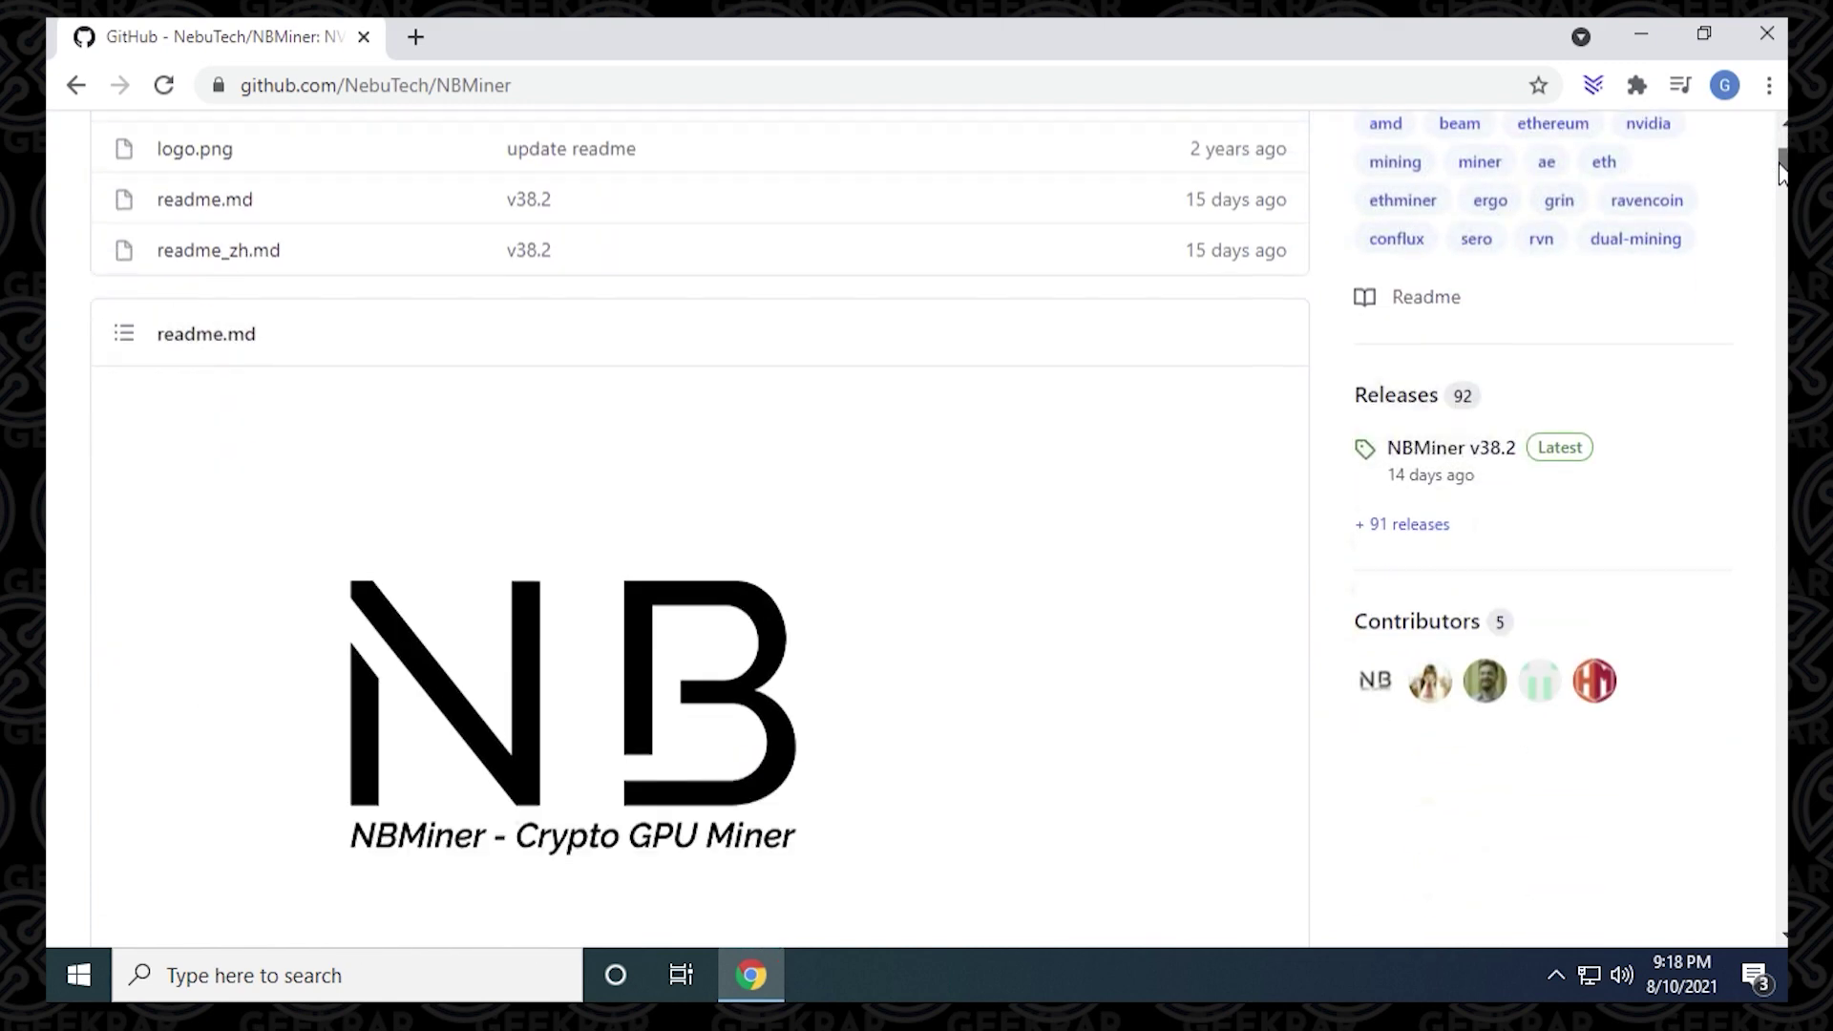
pyautogui.click(1450, 460)
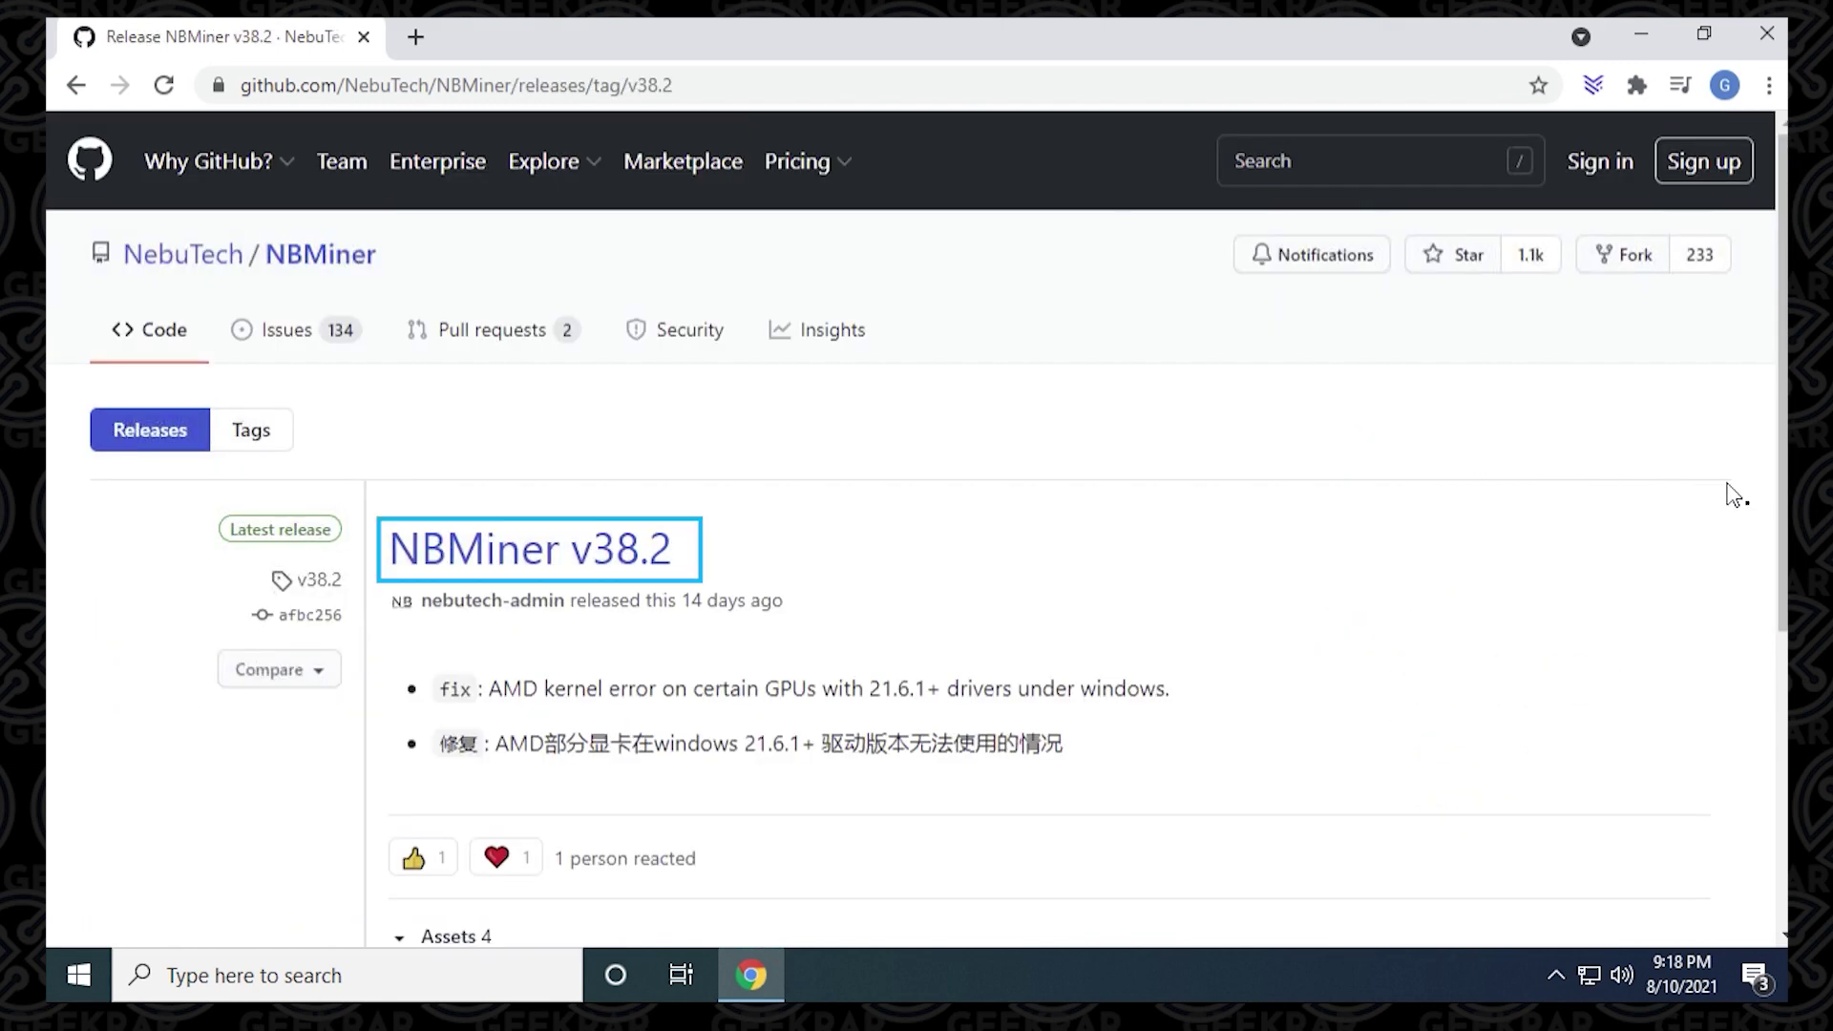
pyautogui.scroll(-3, 1153, 695)
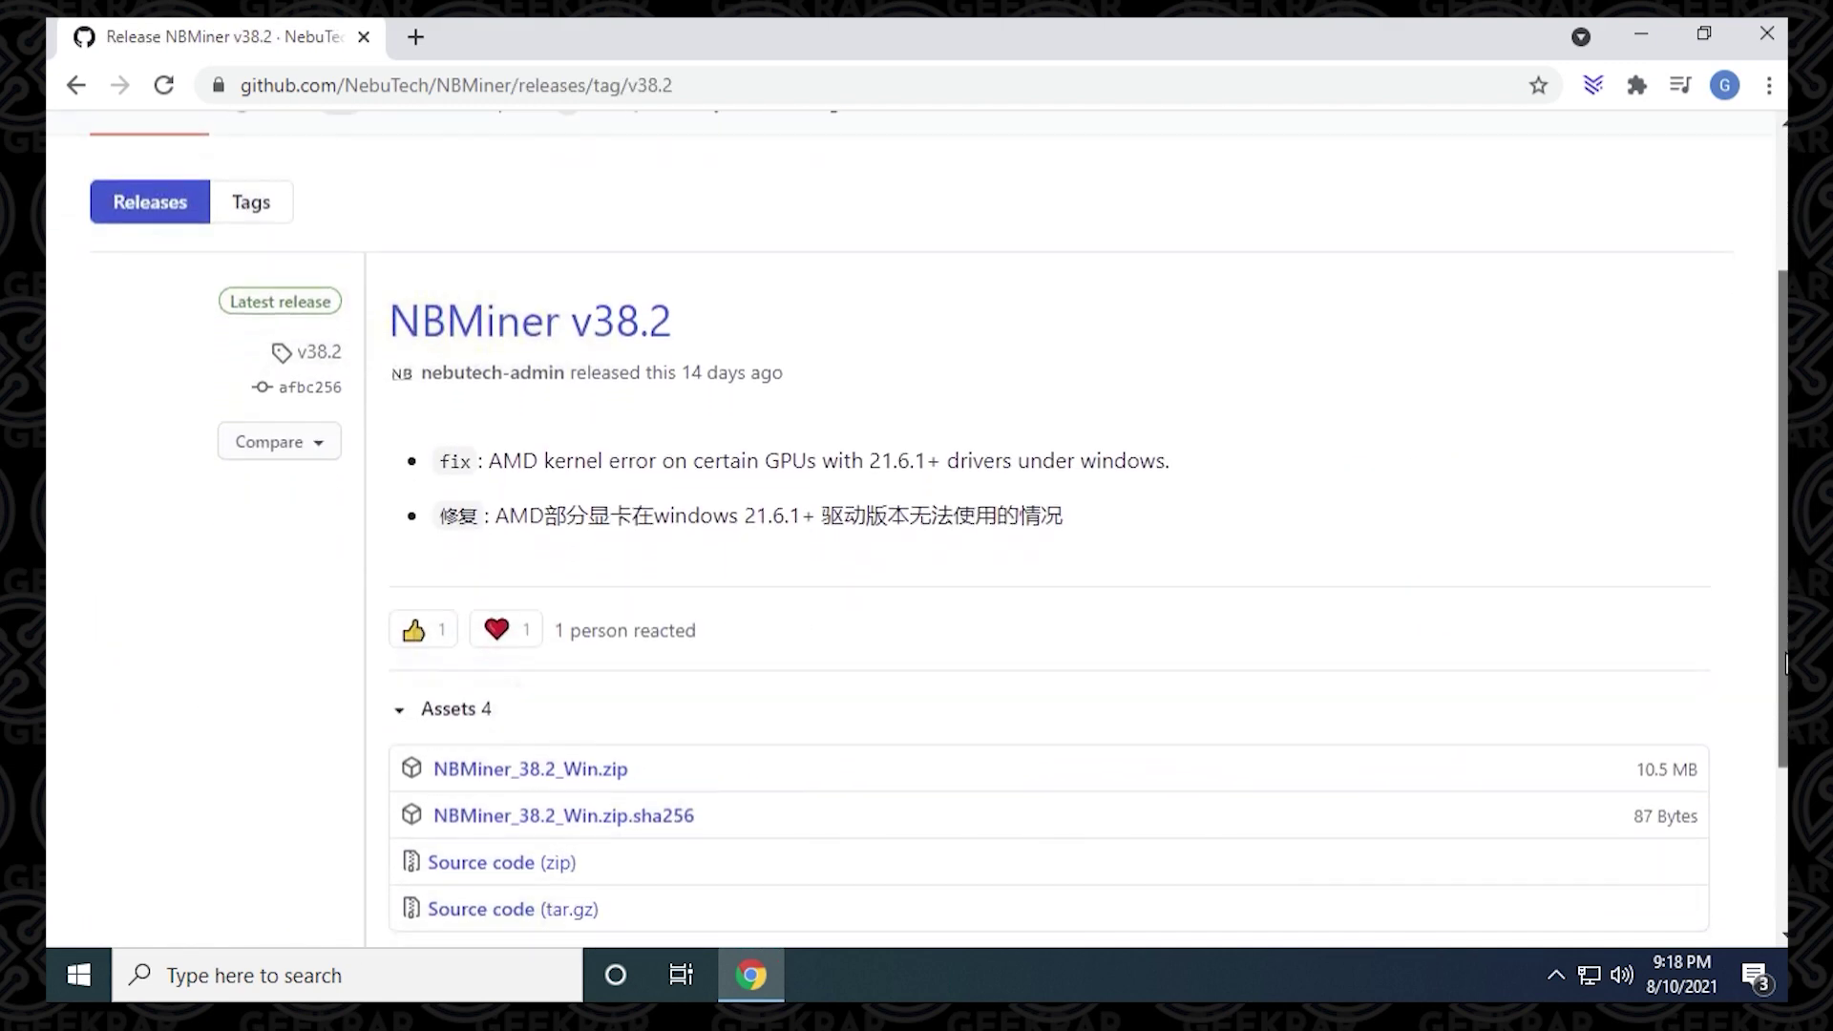
pyautogui.click(584, 694)
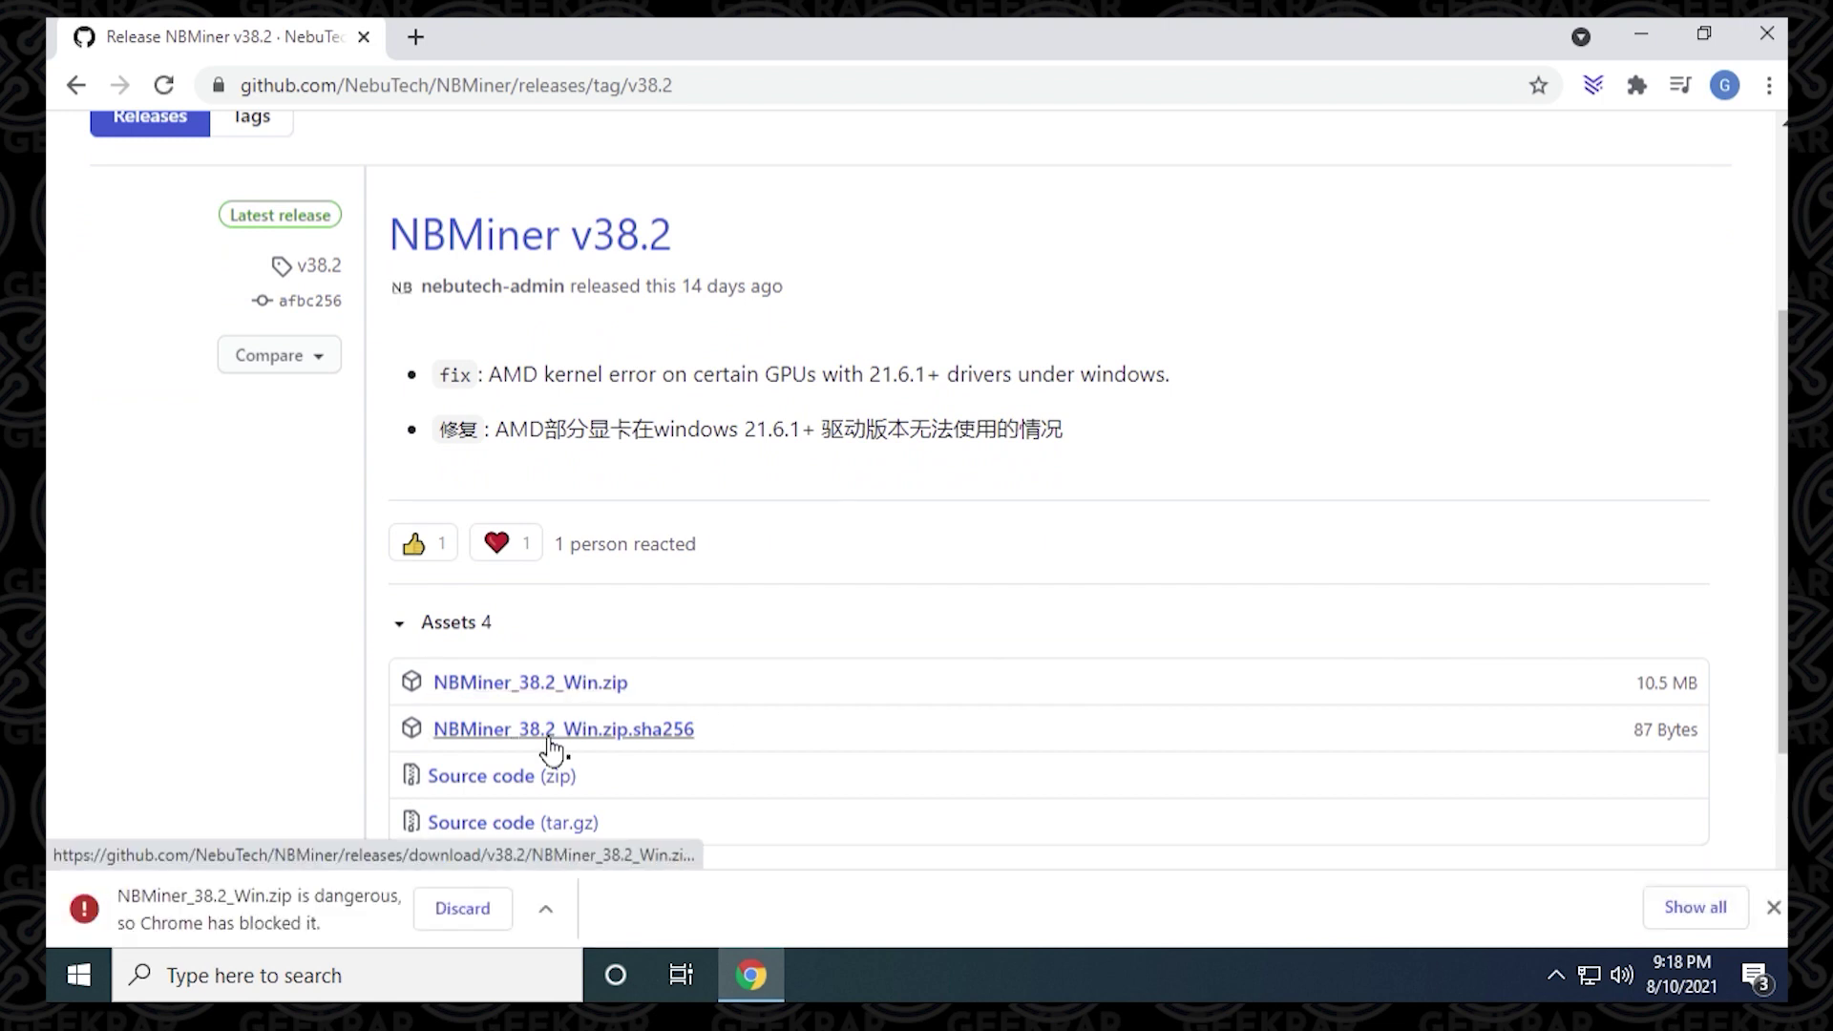
pyautogui.click(548, 912)
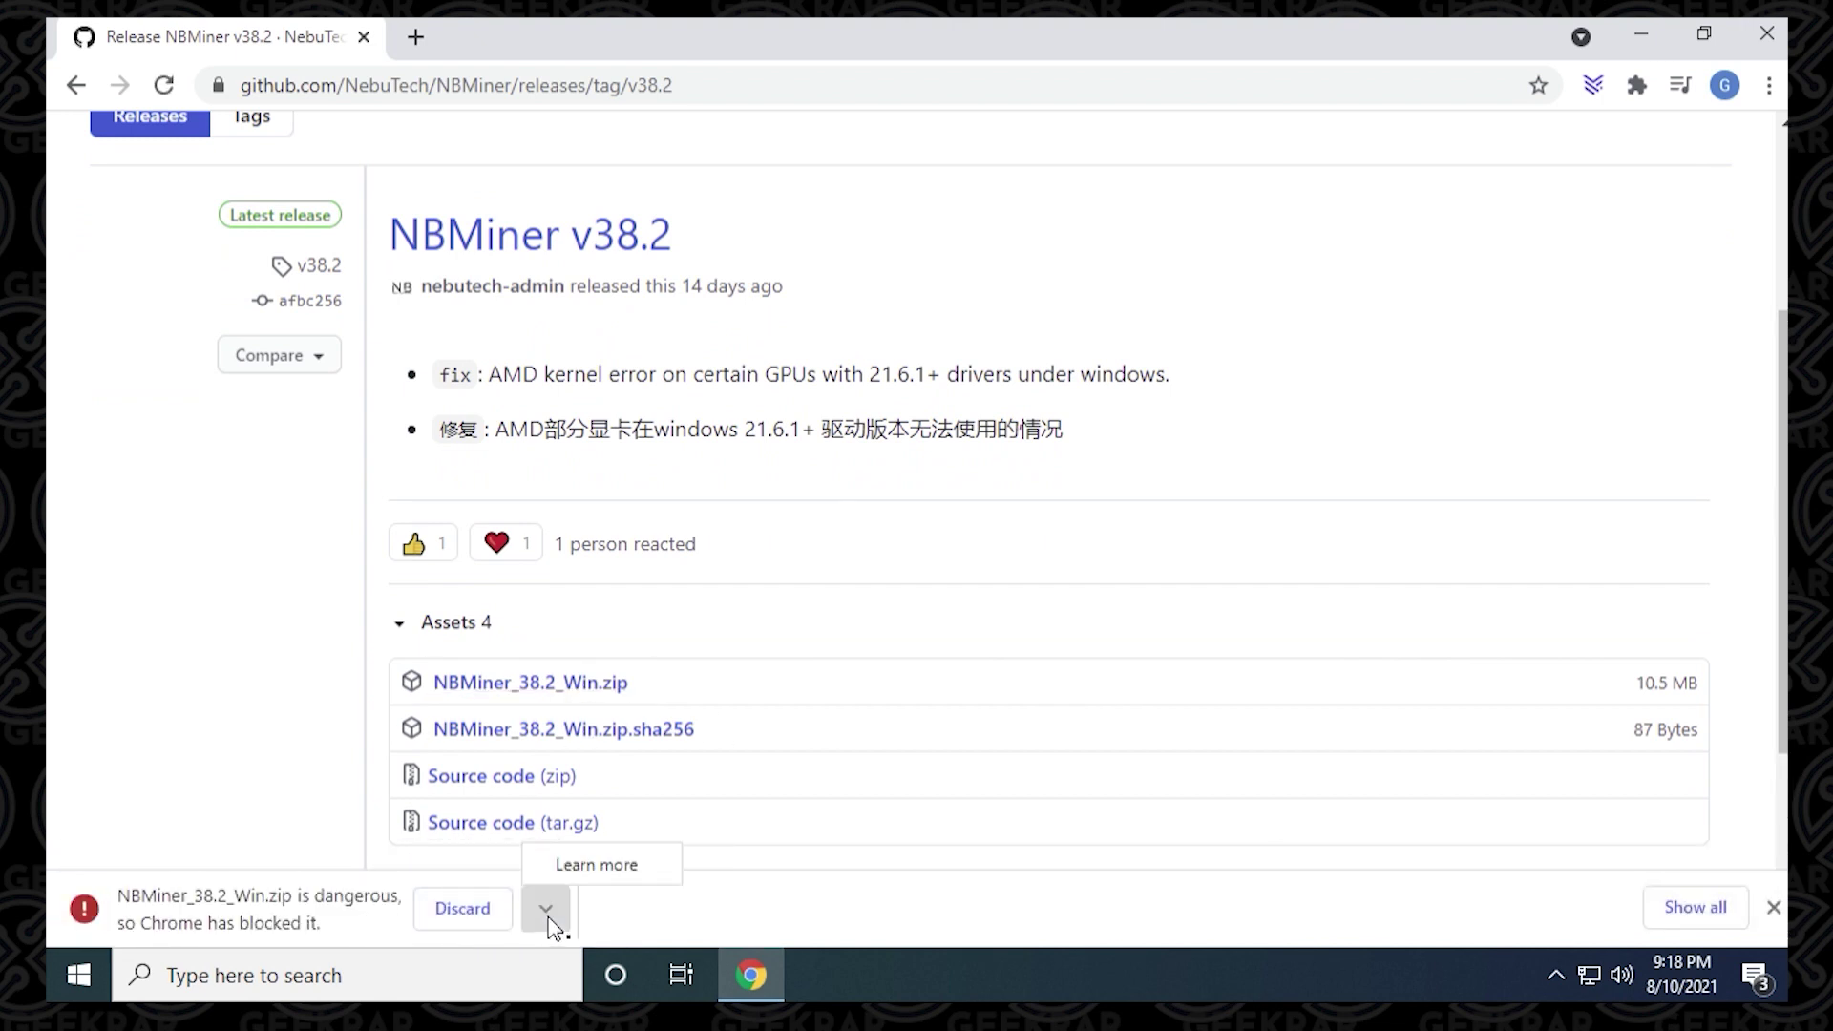
pyautogui.click(548, 912)
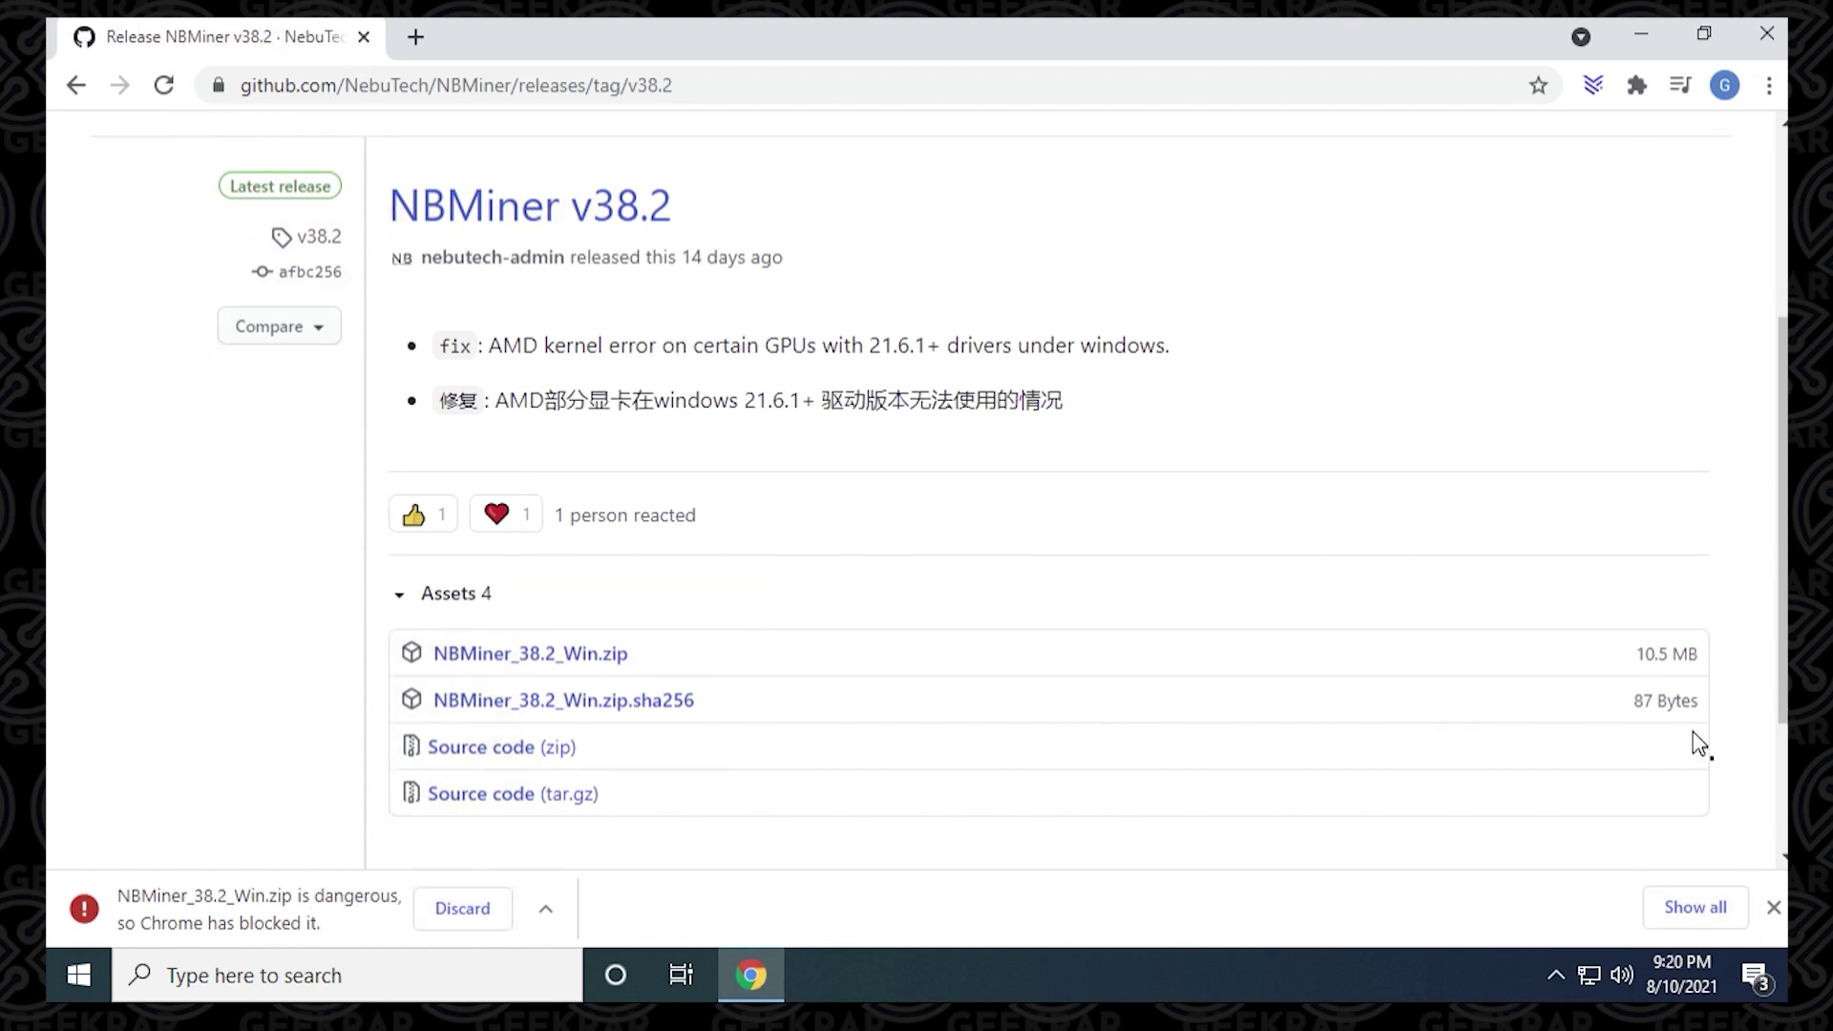
# Step: Keep the blocked NBMiner_38.2_Win.zip from the downloads page, then close Chrome
pyautogui.click(1693, 909)
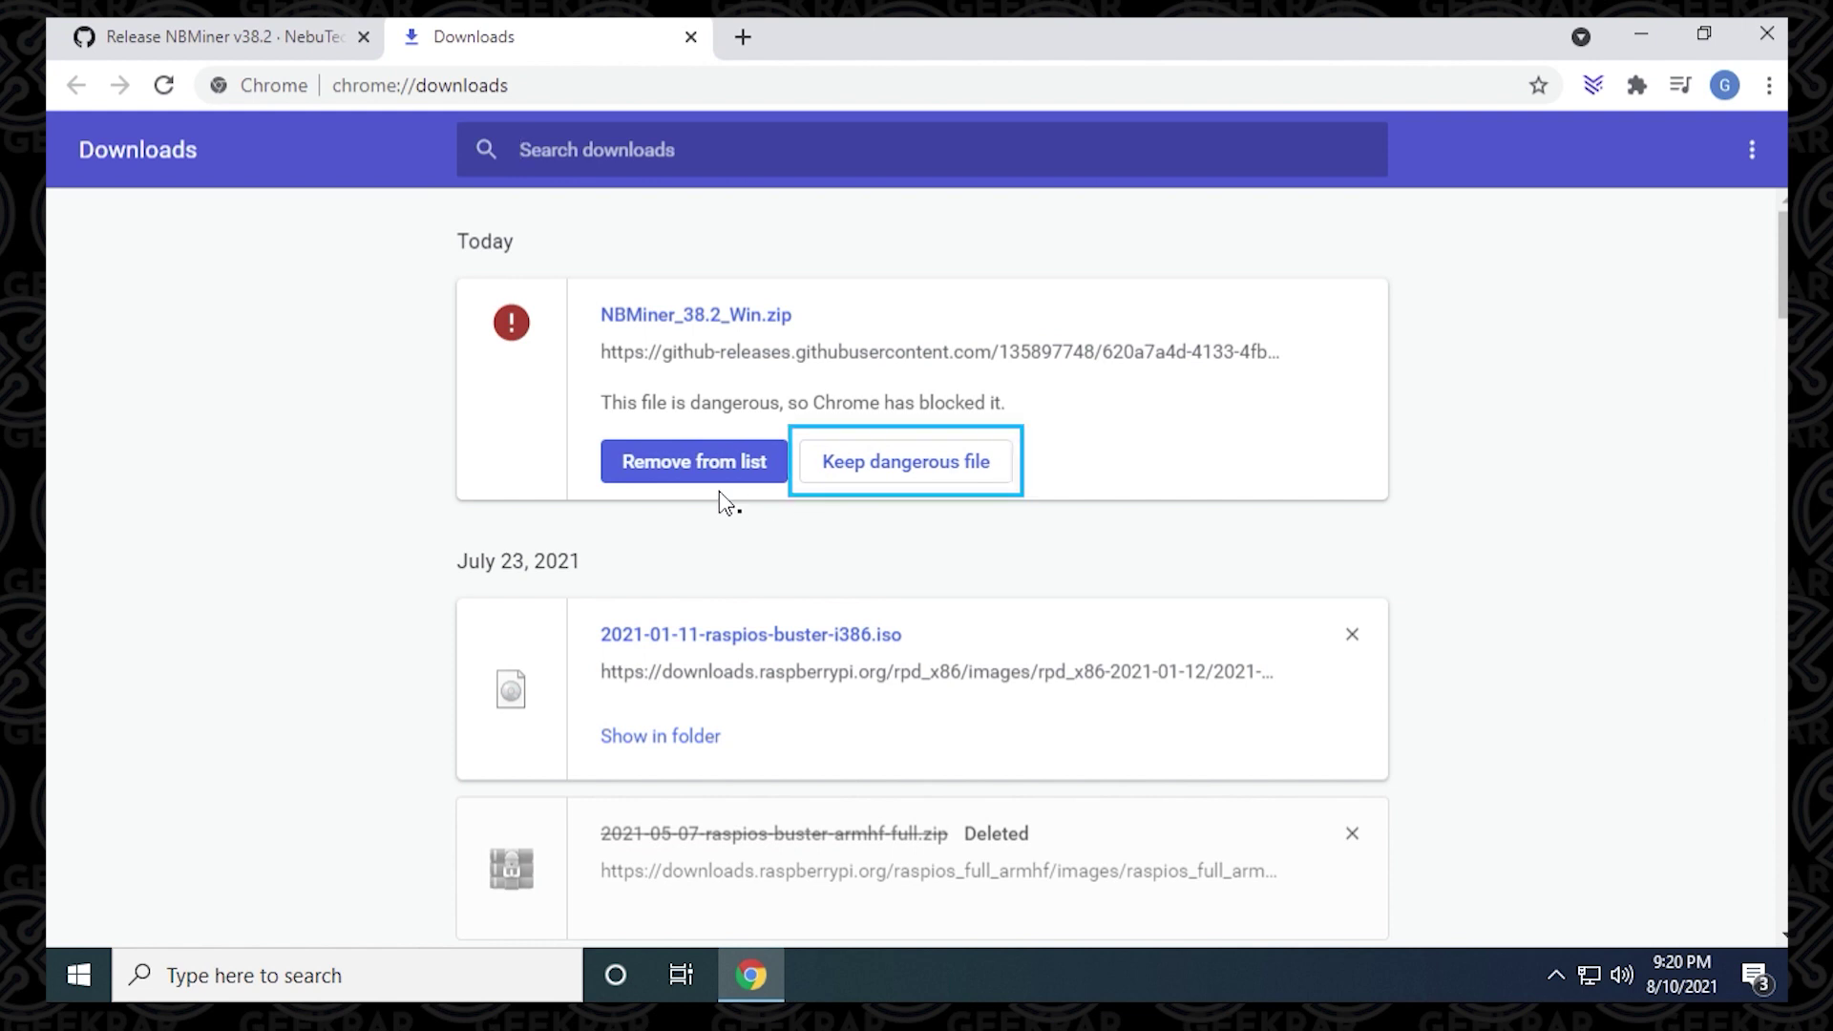
pyautogui.click(865, 488)
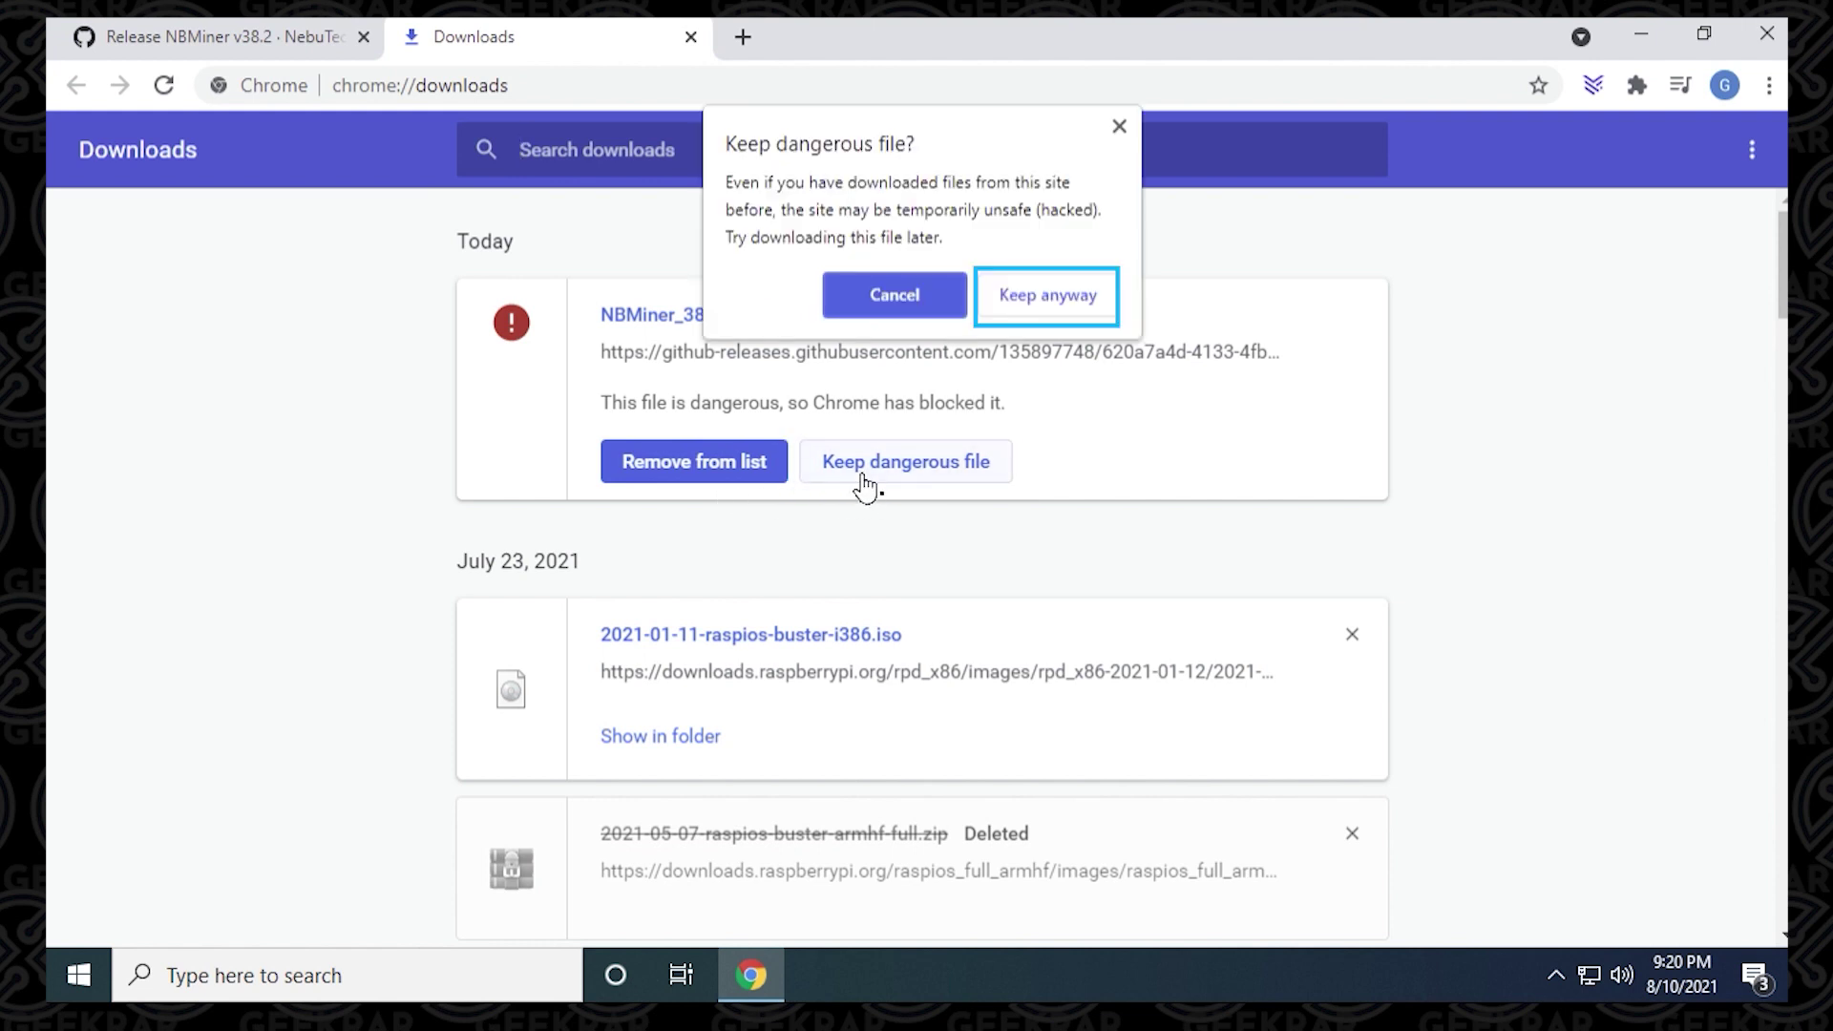
pyautogui.click(1049, 297)
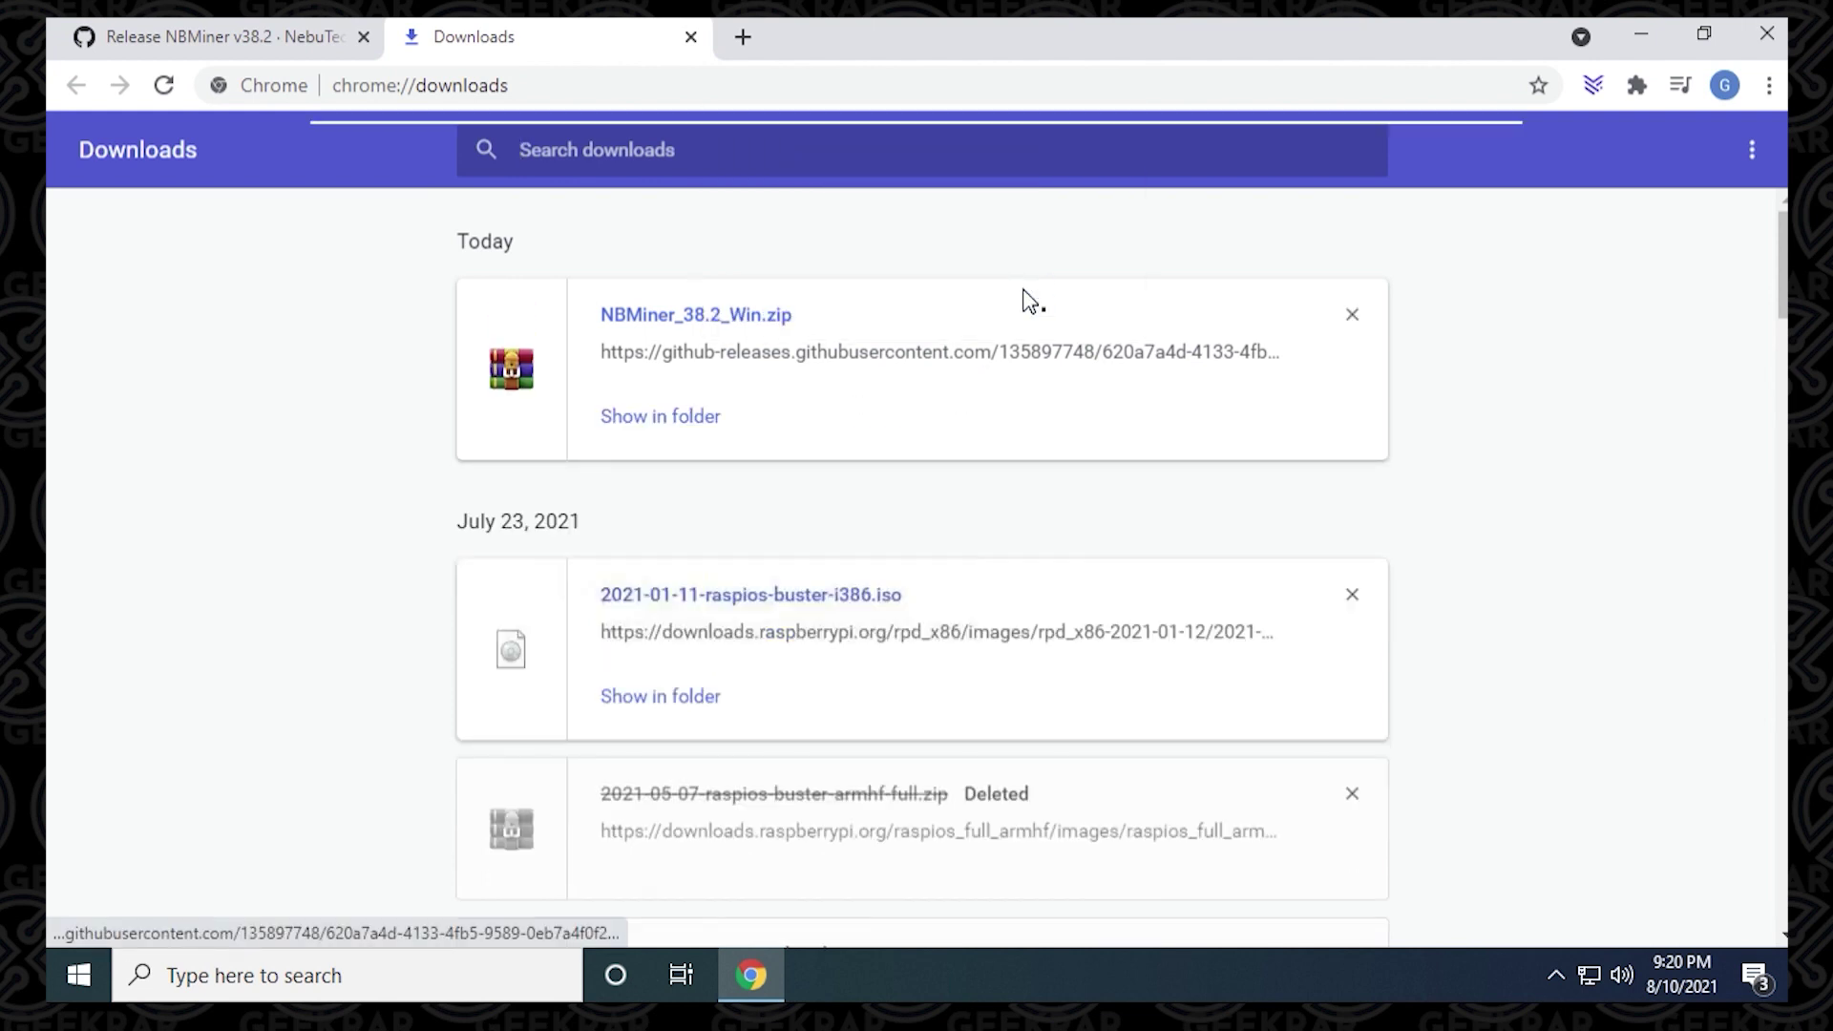
pyautogui.click(1762, 40)
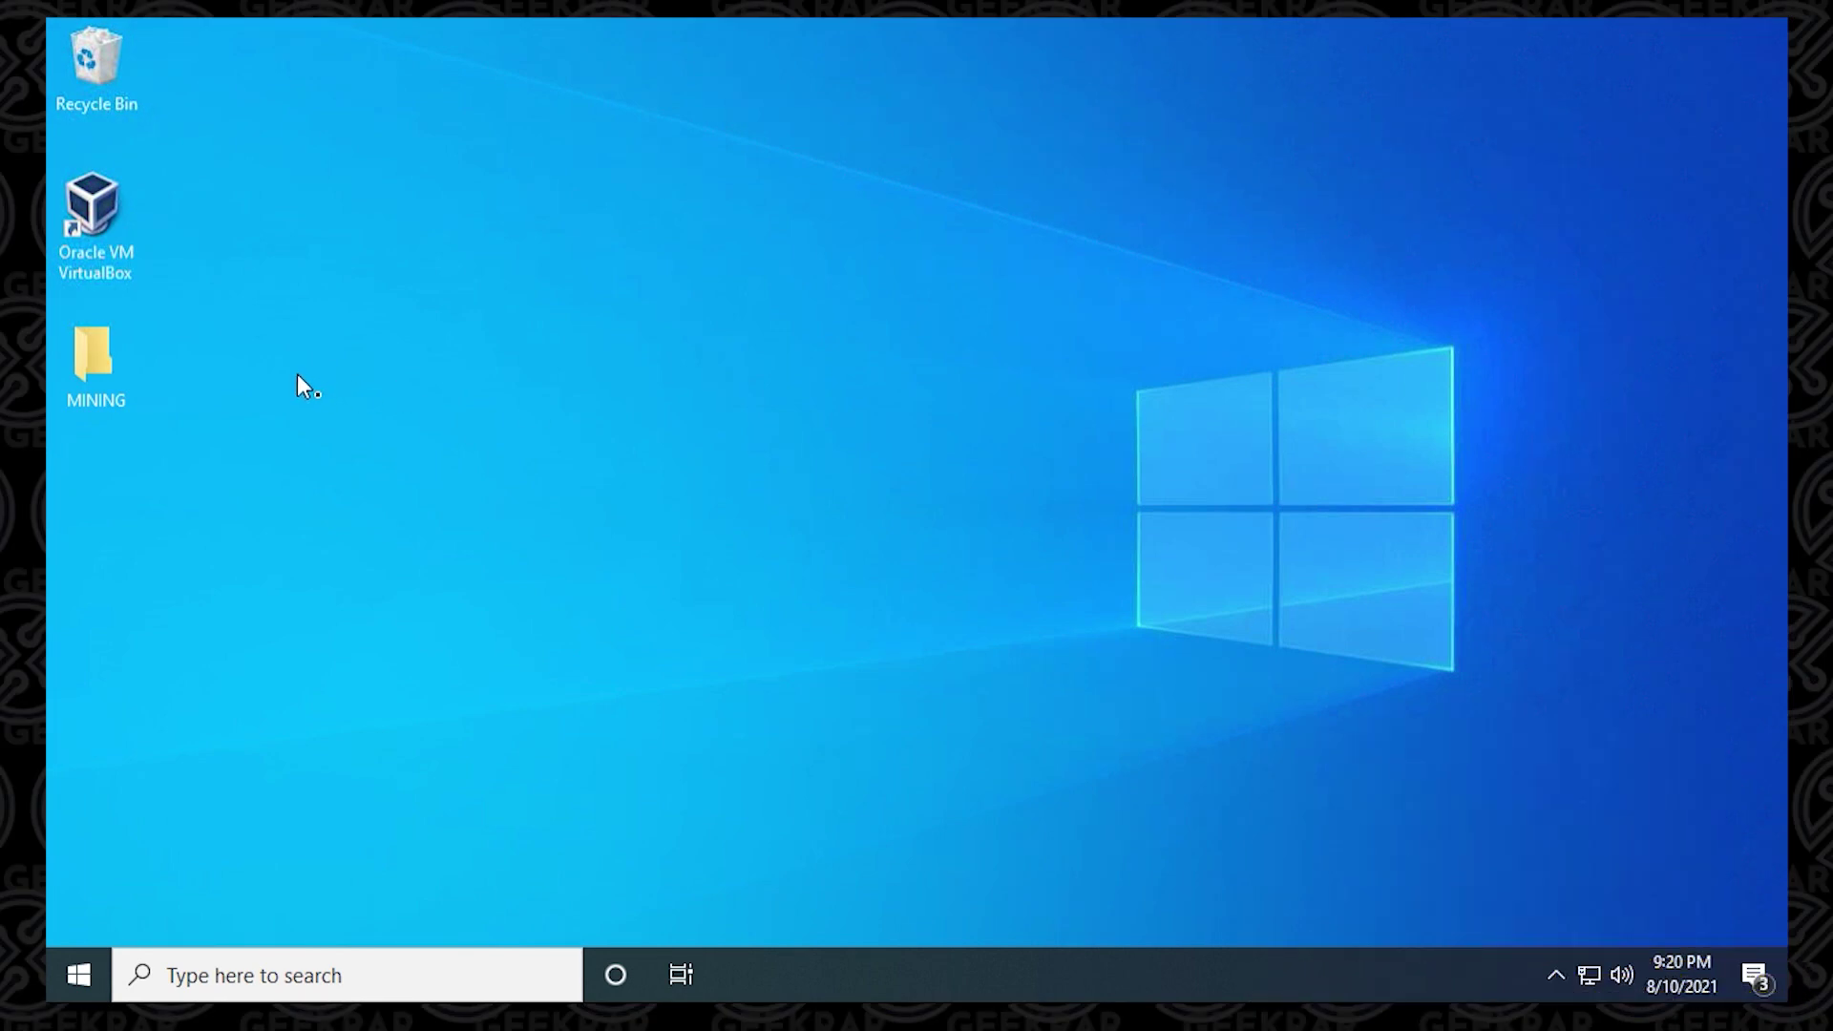
# Step: Extract NBMiner_38.2_Win.zip inside MINING and open the resulting NBMiner_Win folder
pyautogui.doubleClick(88, 374)
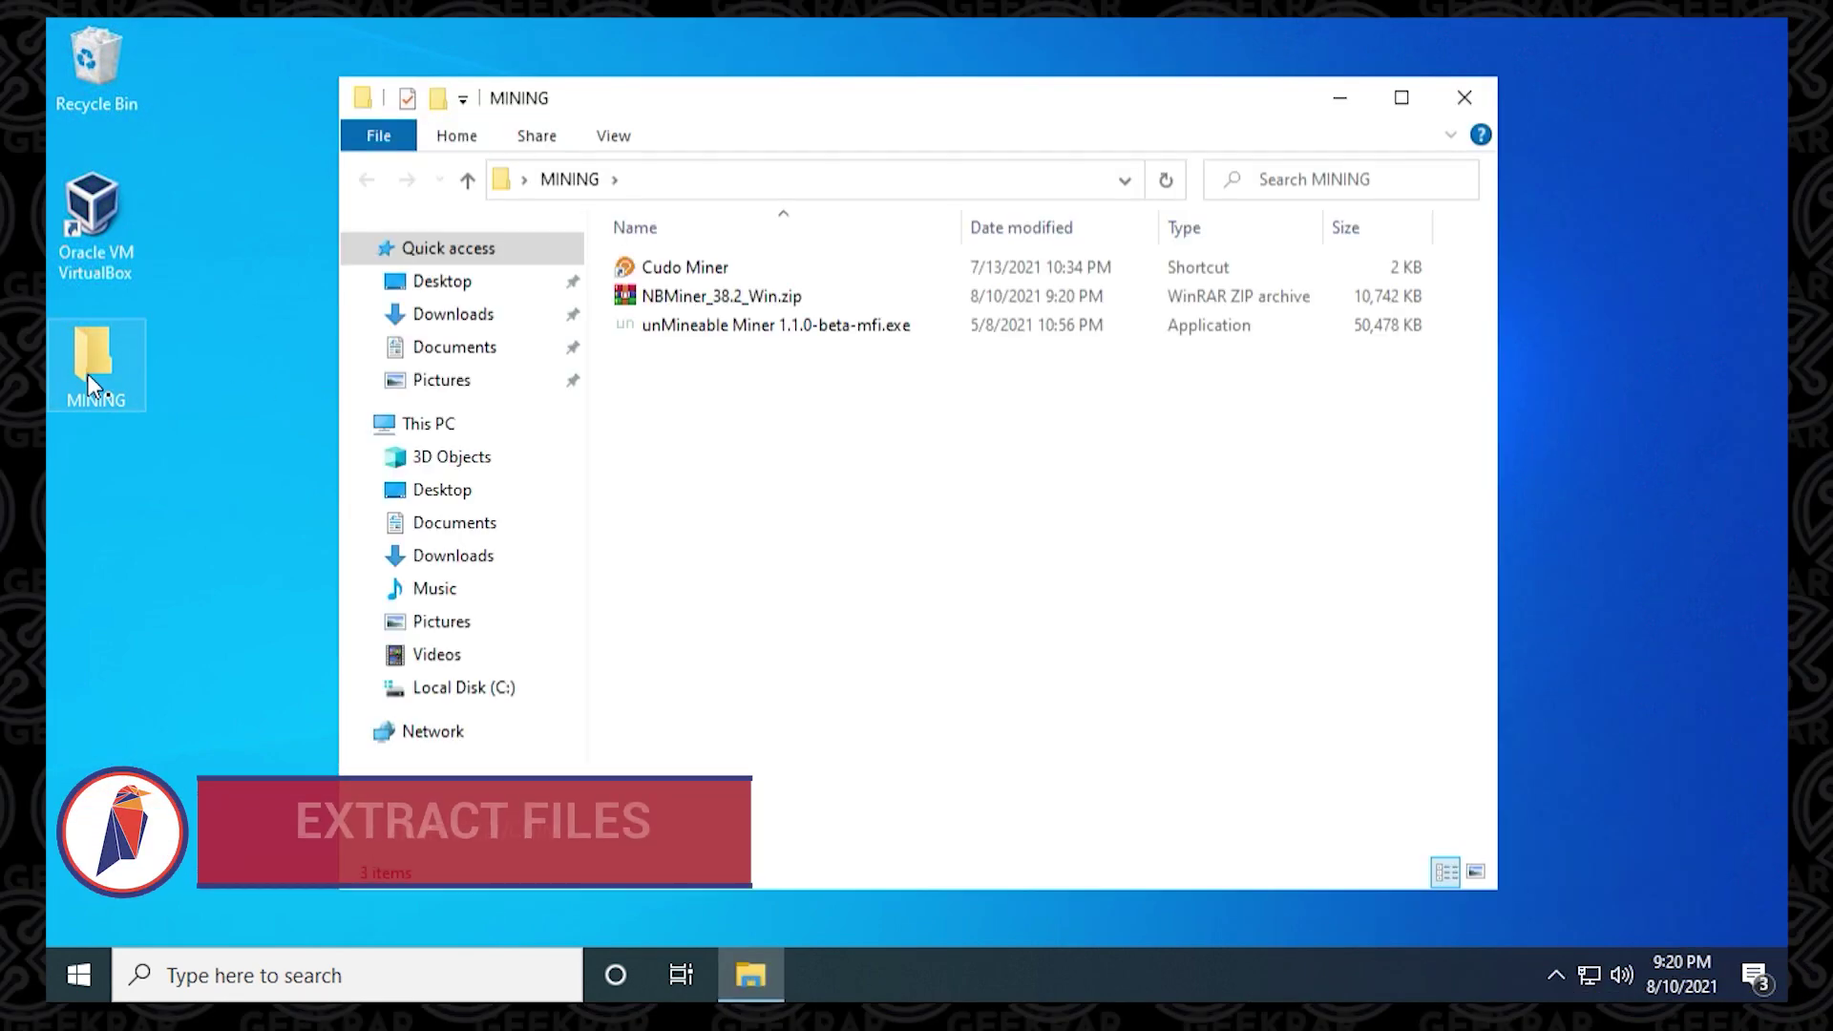
pyautogui.rightClick(745, 310)
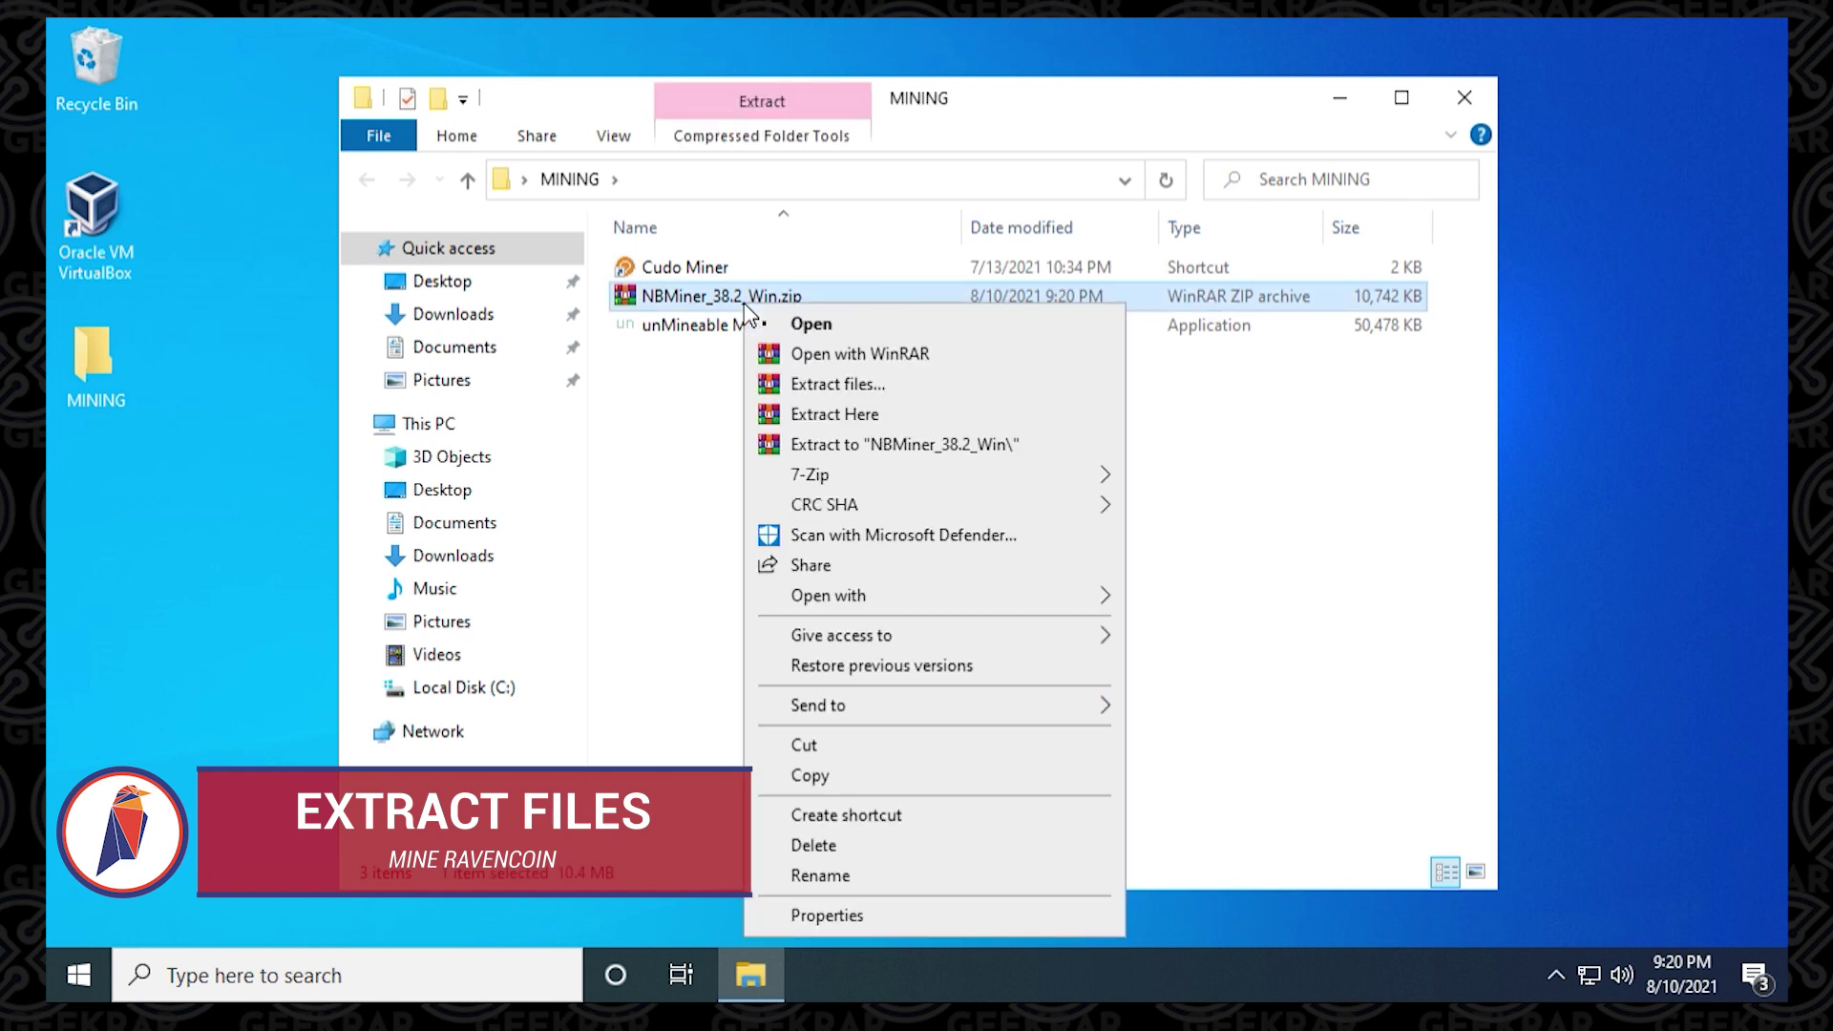
pyautogui.click(840, 416)
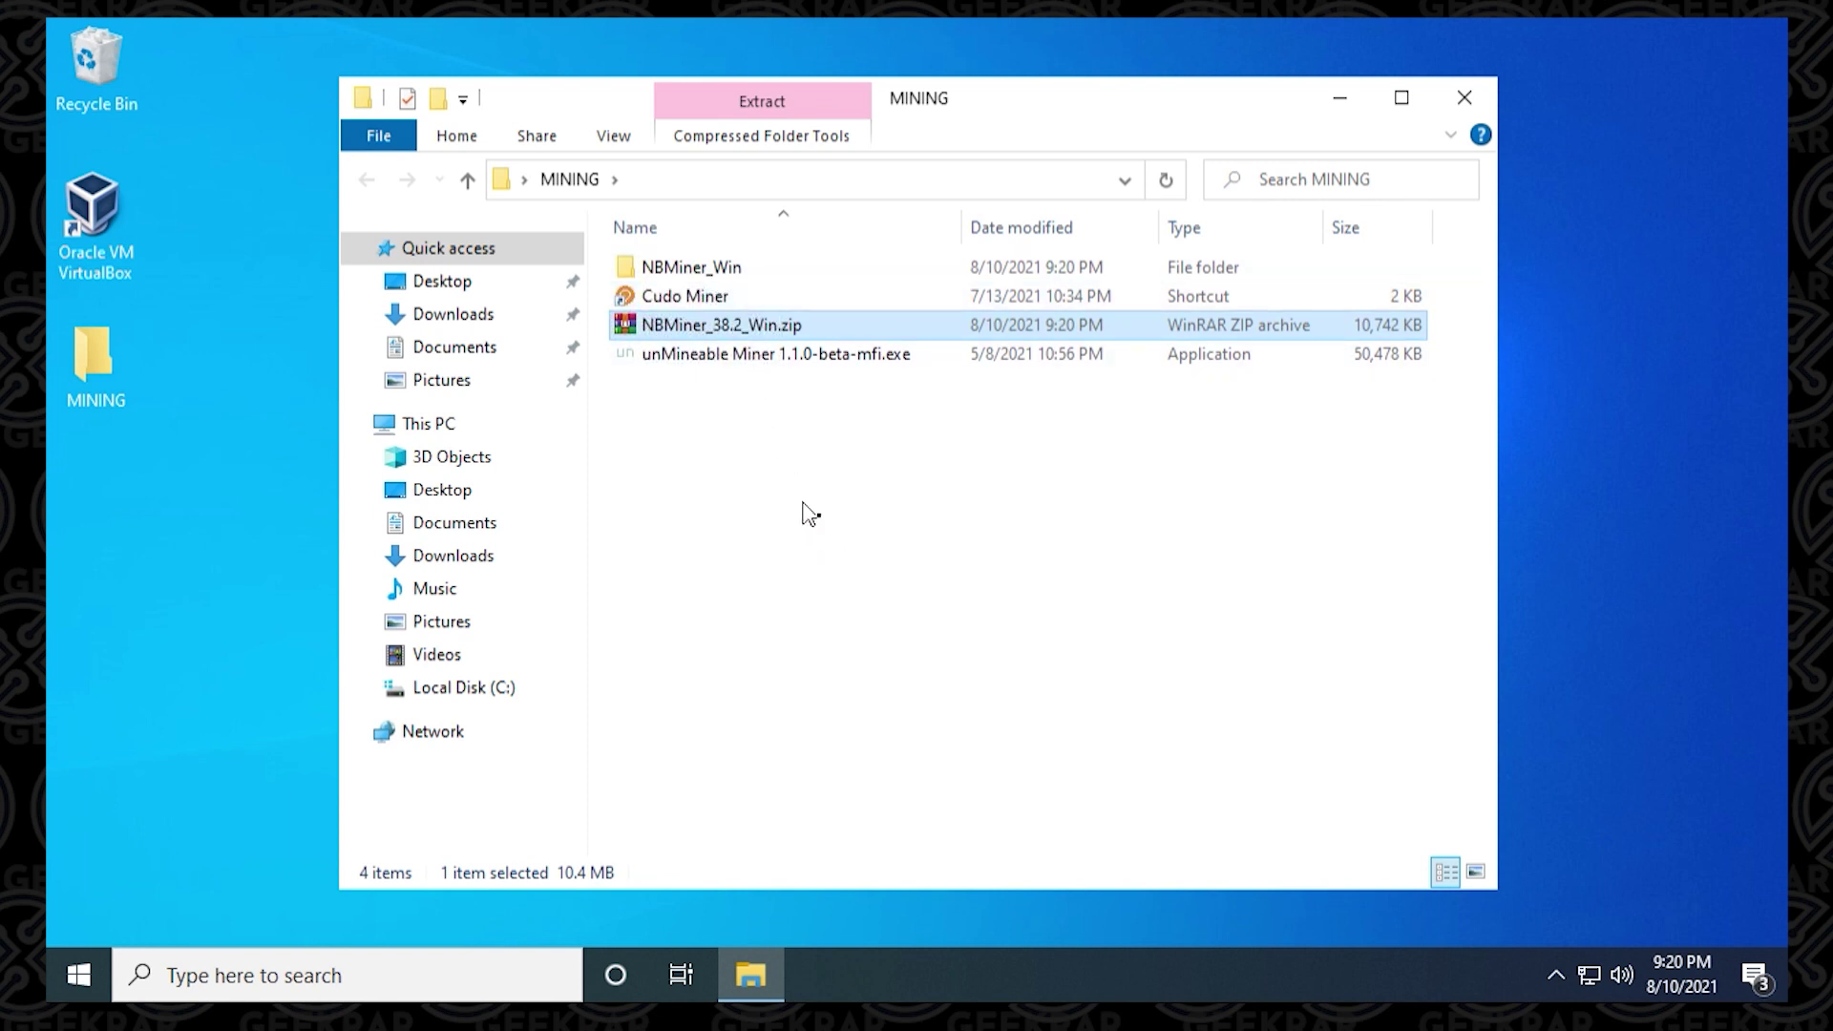
pyautogui.doubleClick(695, 269)
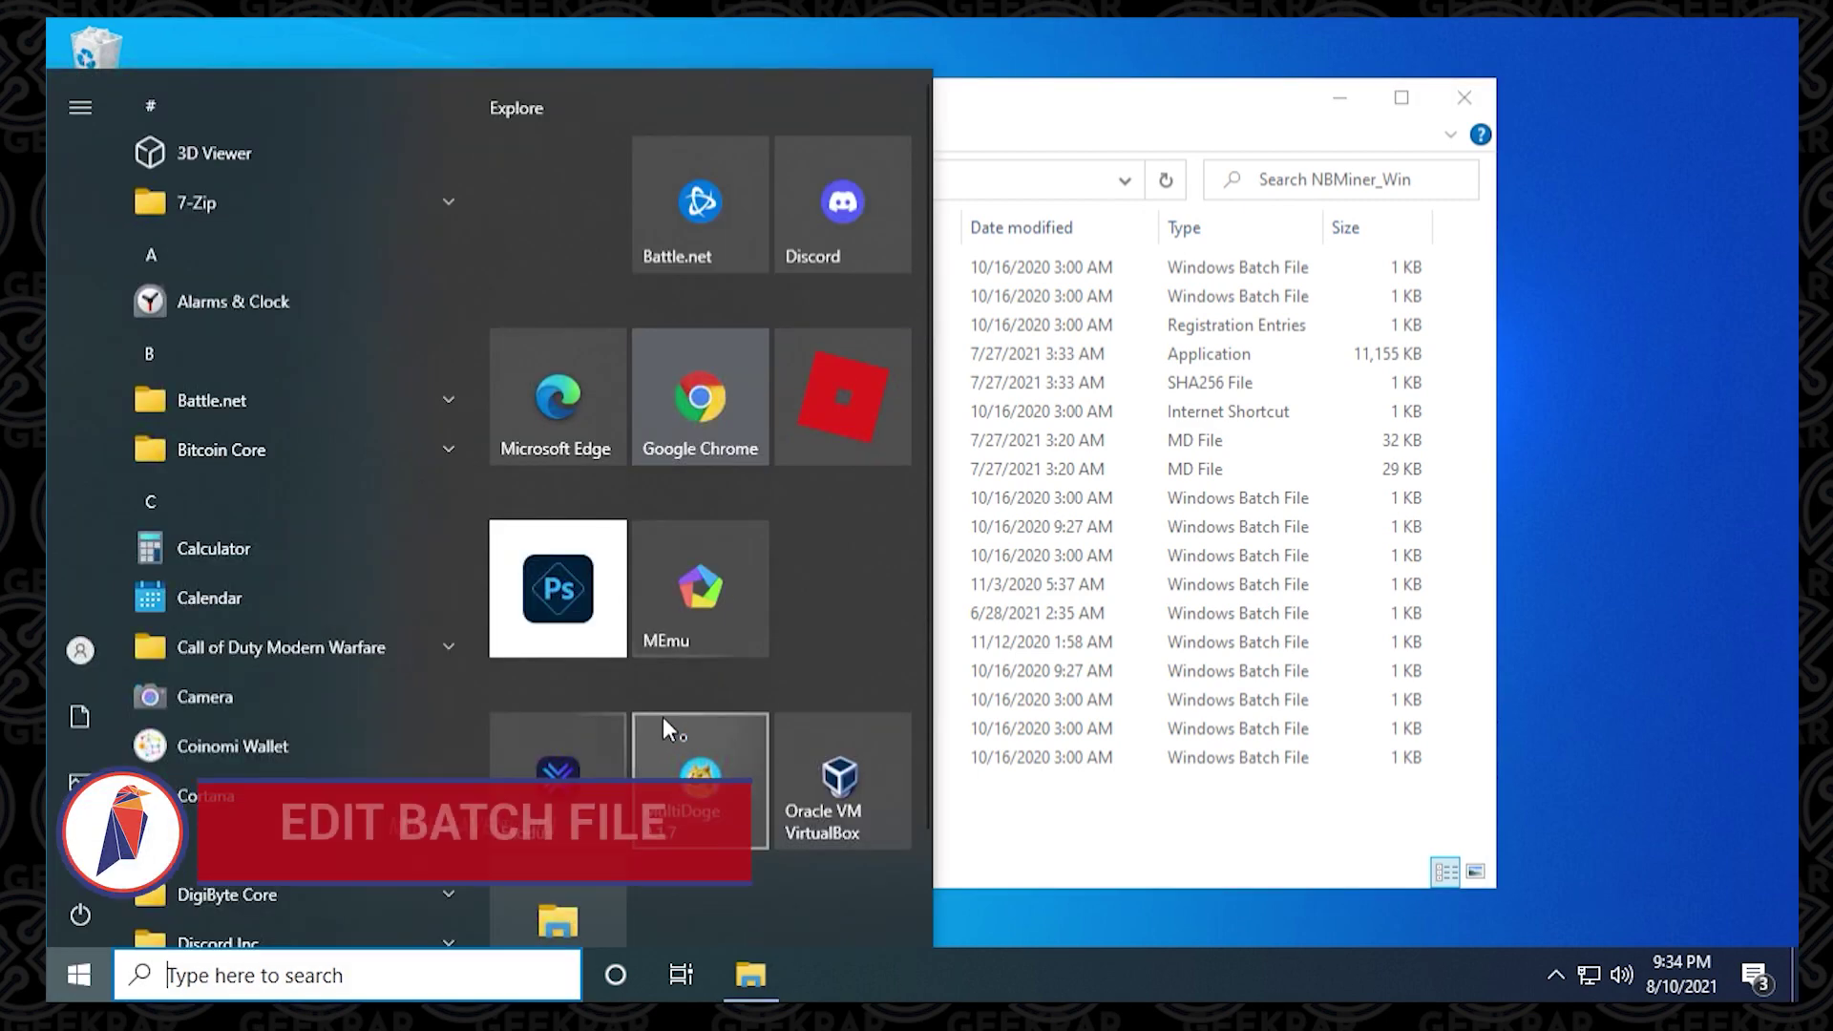
# Step: Search Google for flypool.org and open the Ravencoin Flypool home page
pyautogui.press('Escape')
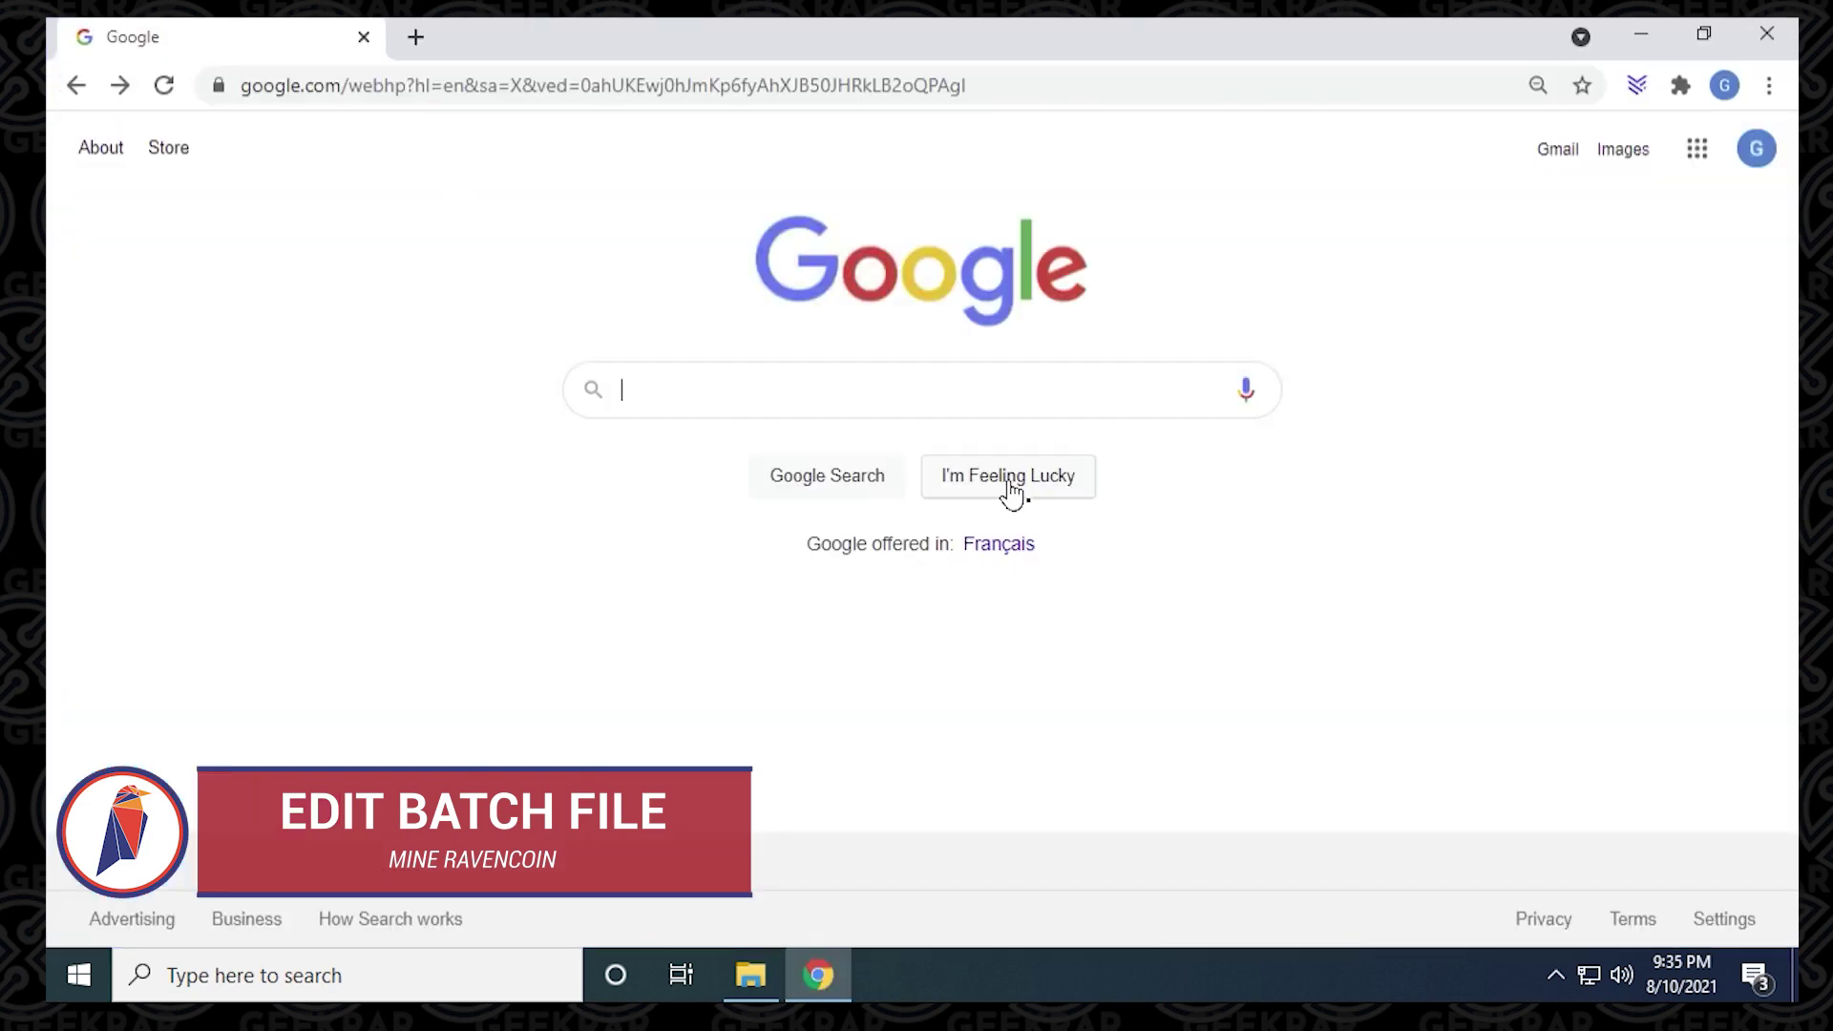
pyautogui.write('flypool.org')
pyautogui.press('Return')
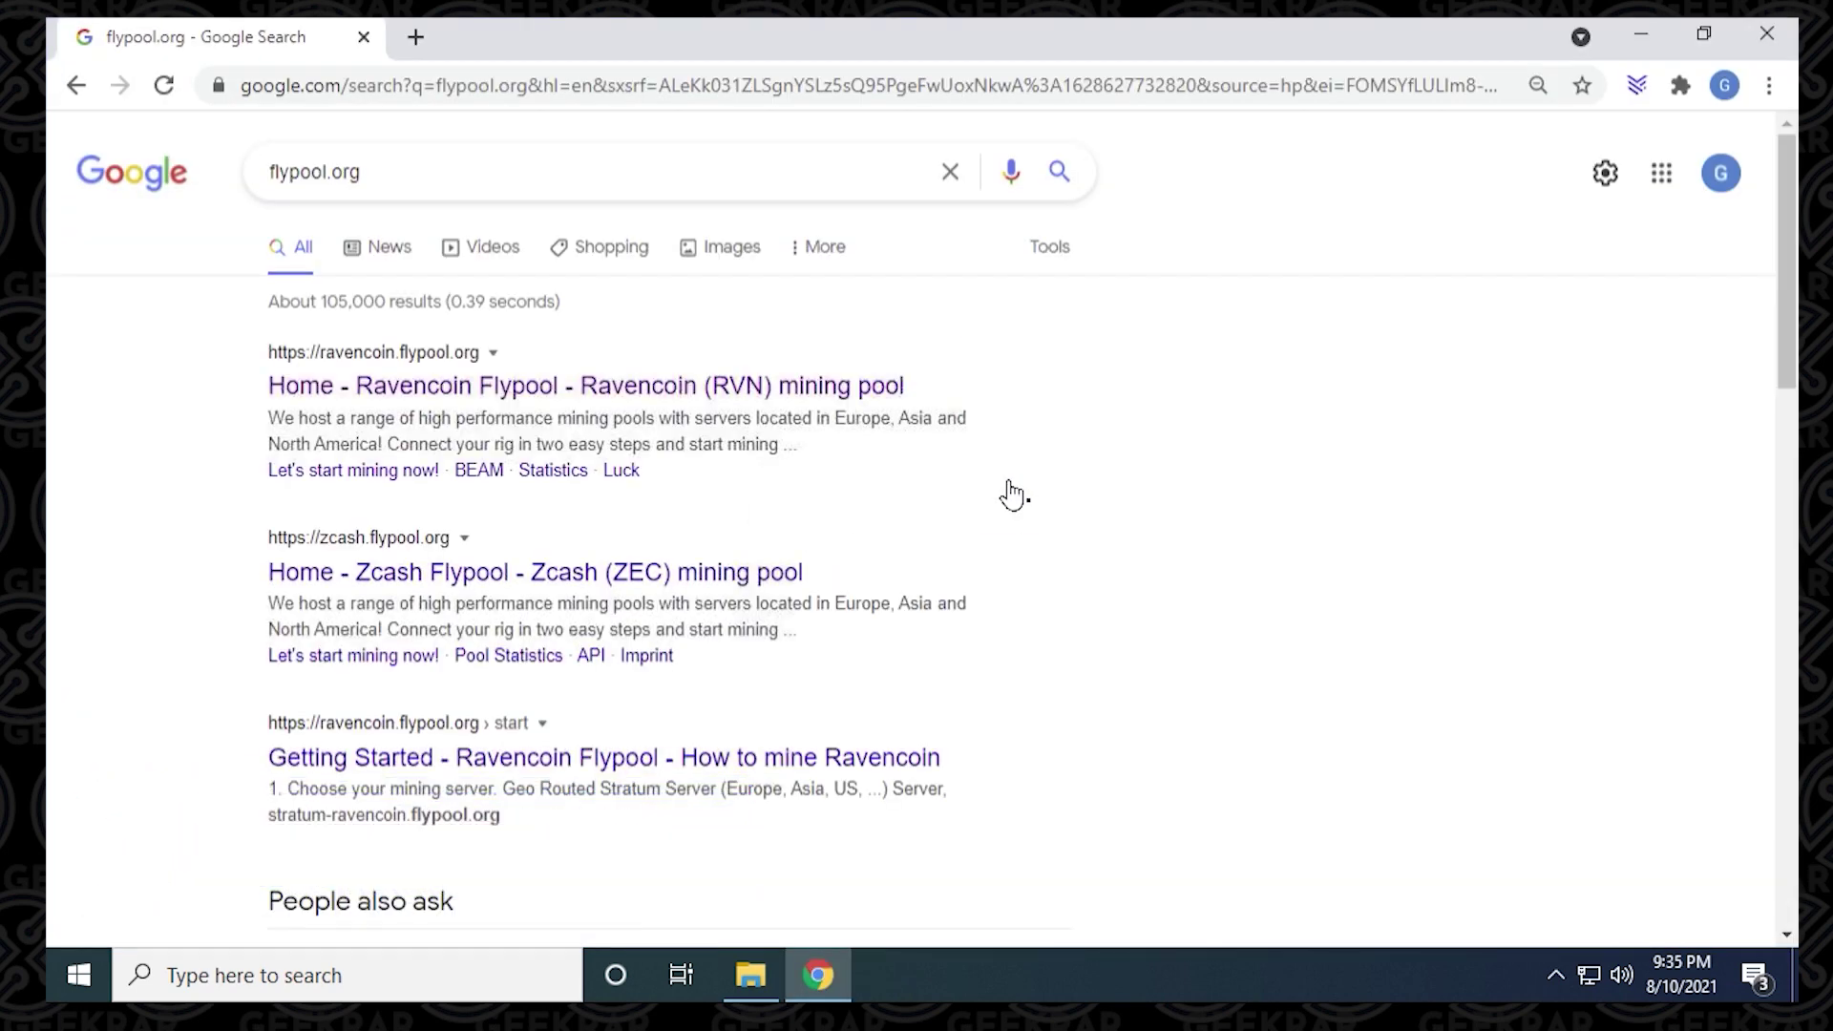
pyautogui.click(424, 388)
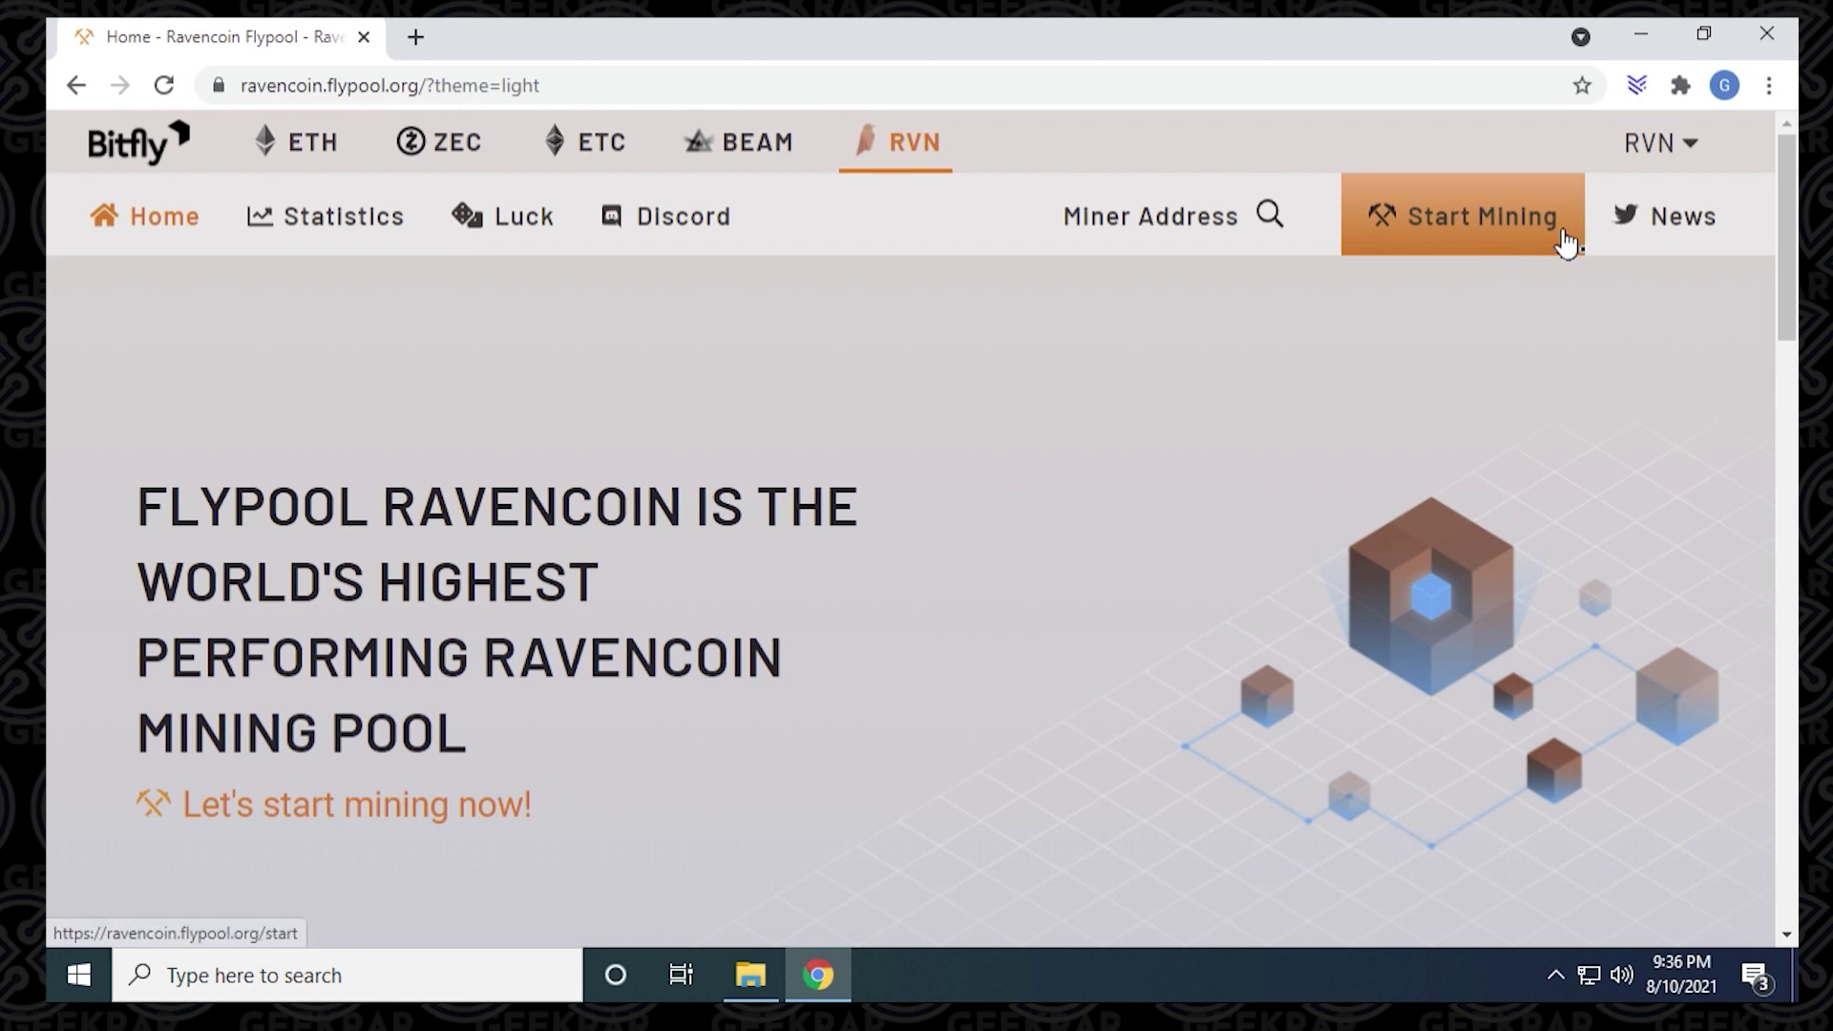
# Step: Go to Flypool's Start Mining page showing server stratum-ravencoin.flypool.org and port 3333
pyautogui.click(1499, 229)
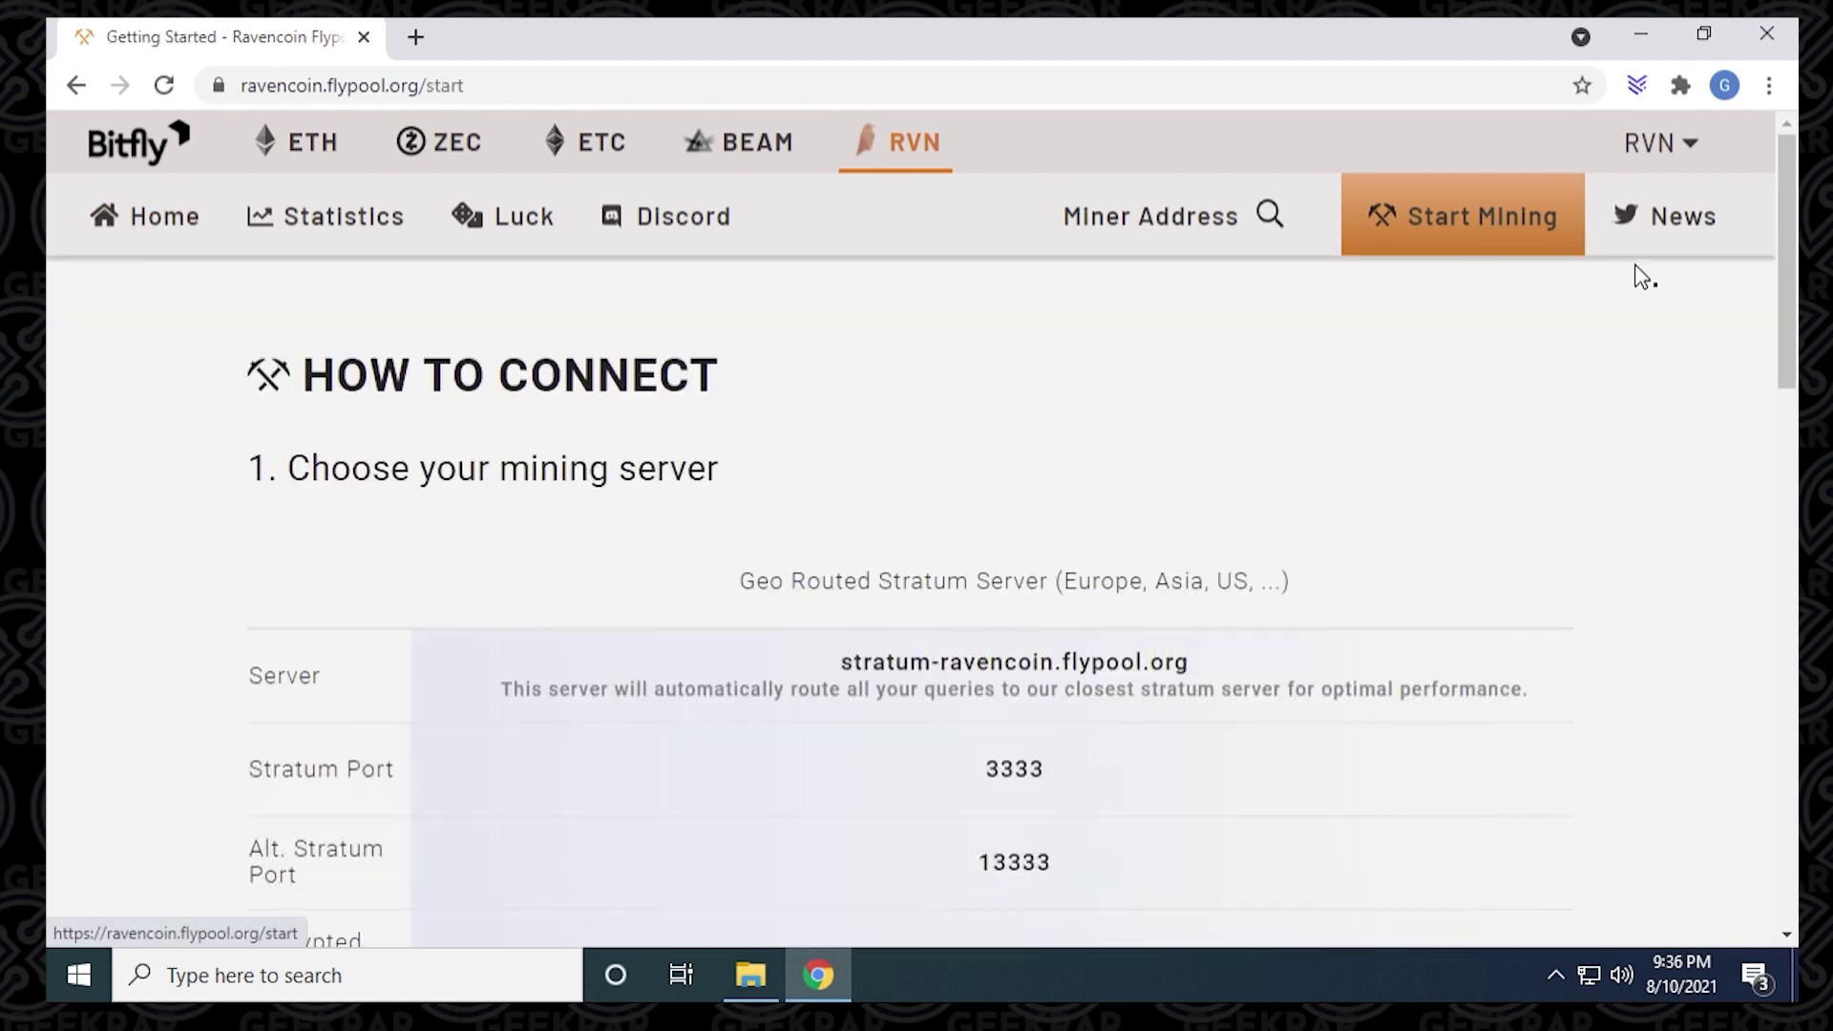
pyautogui.moveTo(1791, 270); pyautogui.dragTo(1792, 392)
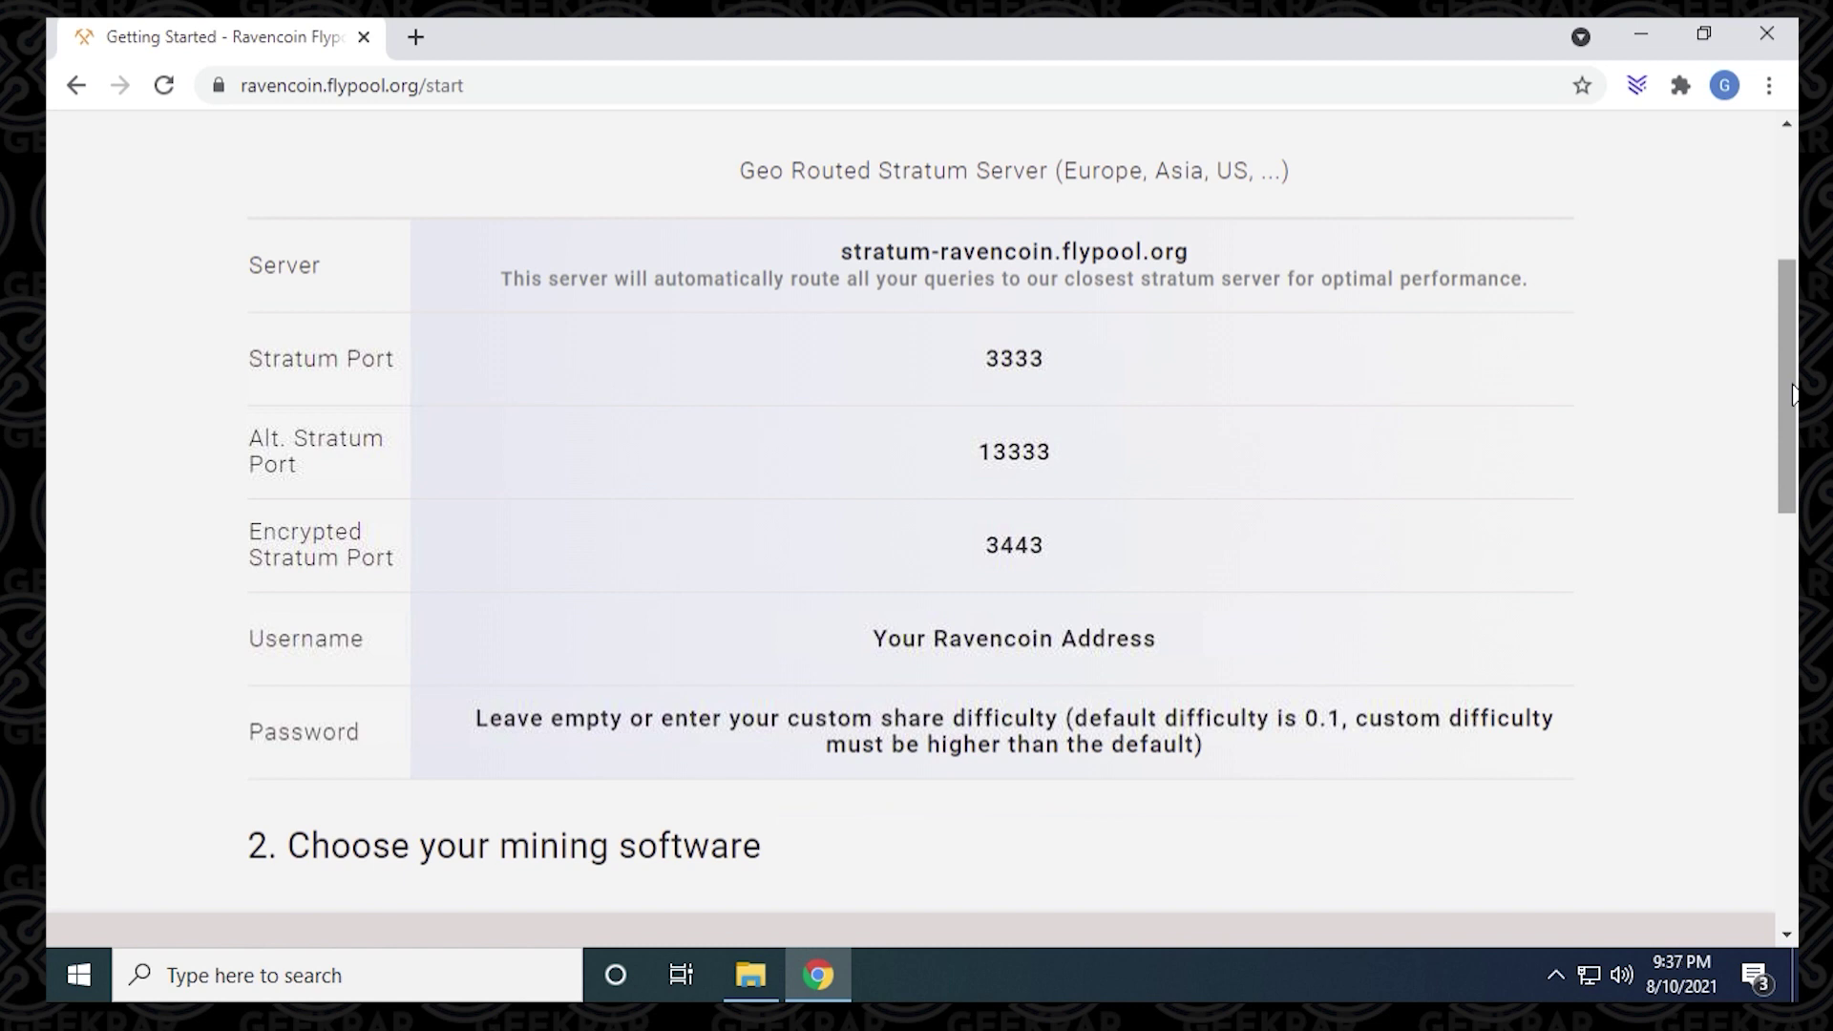
# Step: Open start_rvn.bat from the NBMiner_Win folder in Notepad for editing
pyautogui.click(751, 975)
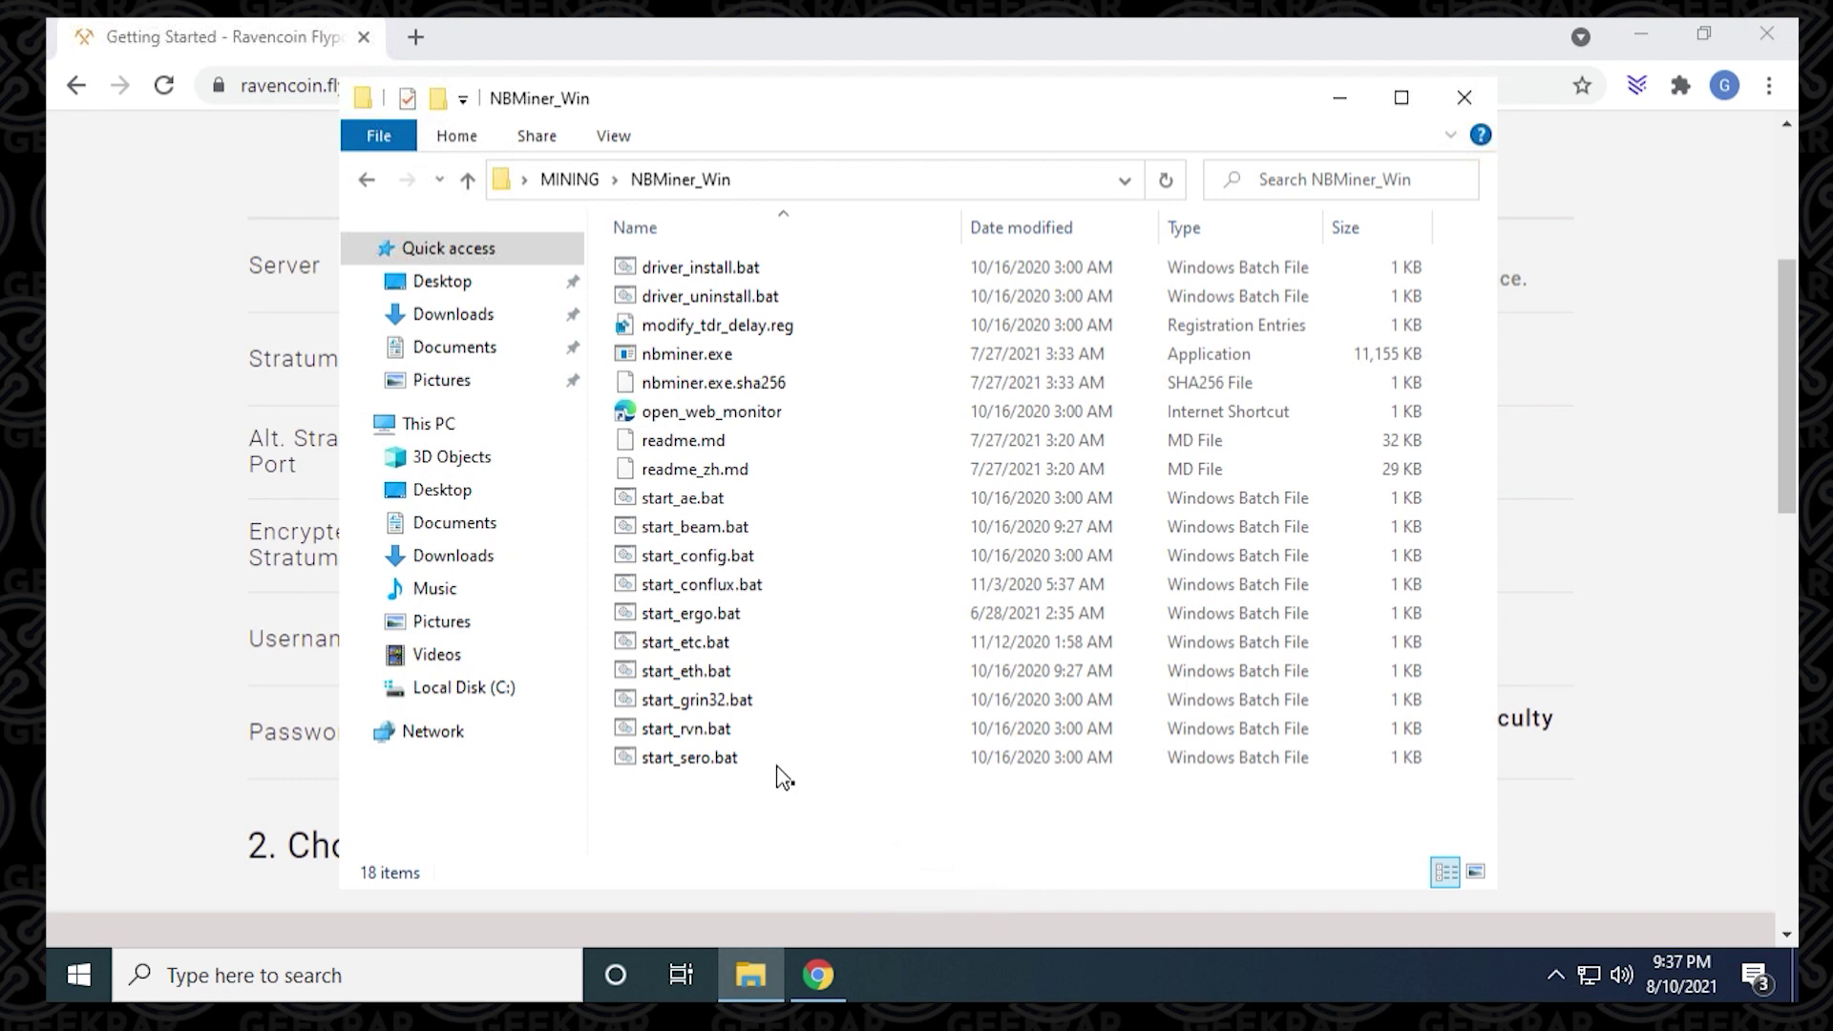
pyautogui.rightClick(714, 738)
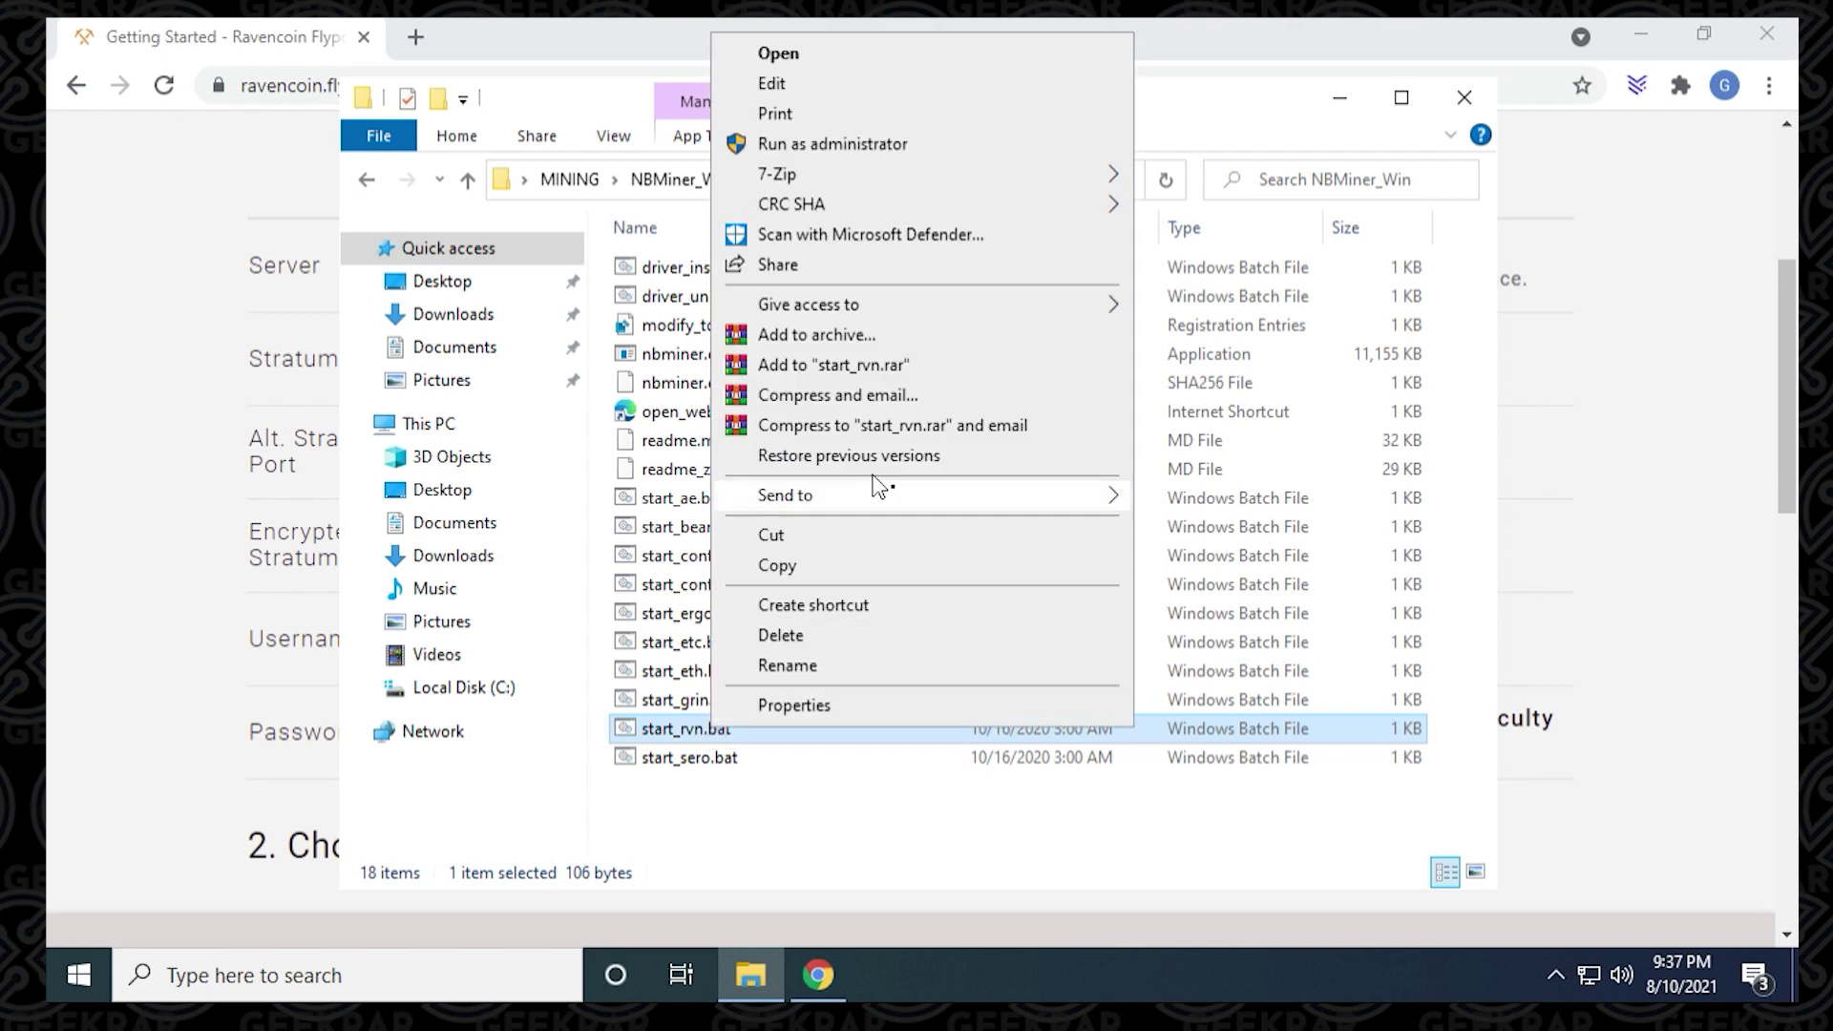
pyautogui.click(802, 83)
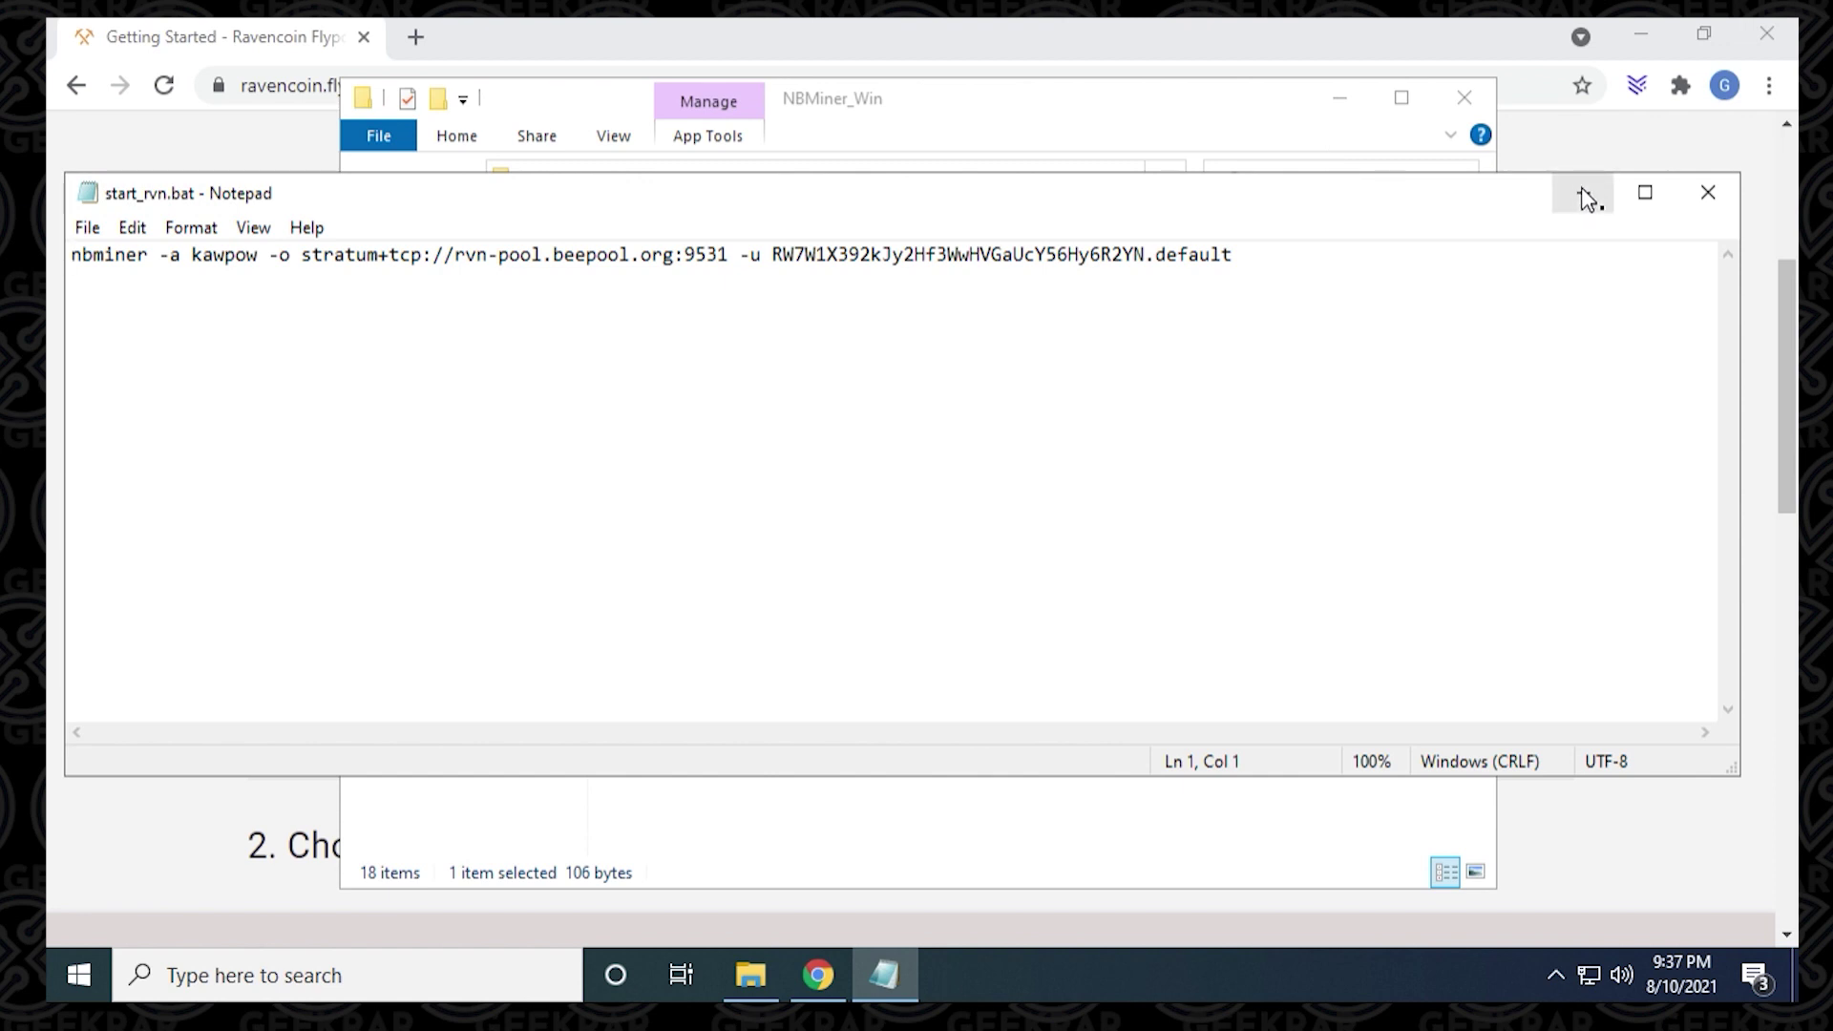
# Step: Arrange the Notepad window and copy stratum-ravencoin.flypool.org from the Flypool page
pyautogui.click(1341, 98)
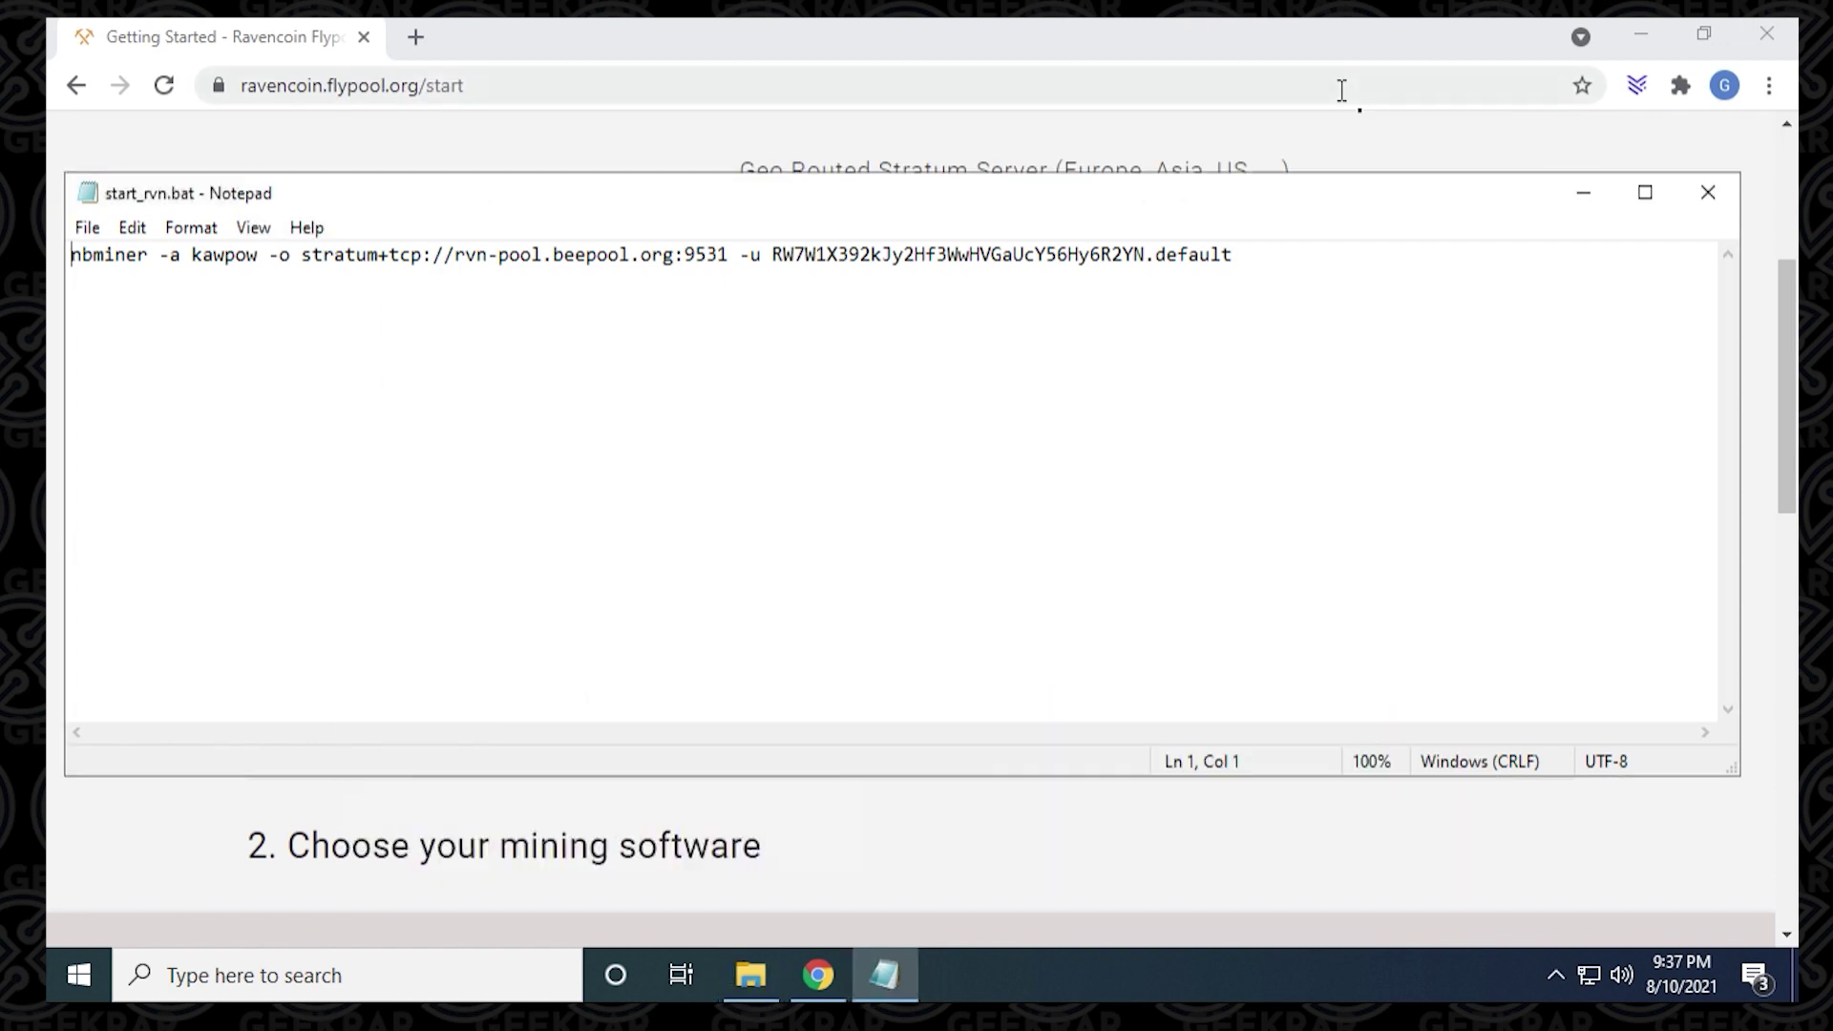
pyautogui.moveTo(1731, 778); pyautogui.dragTo(1677, 531)
pyautogui.moveTo(1089, 193); pyautogui.dragTo(1092, 48)
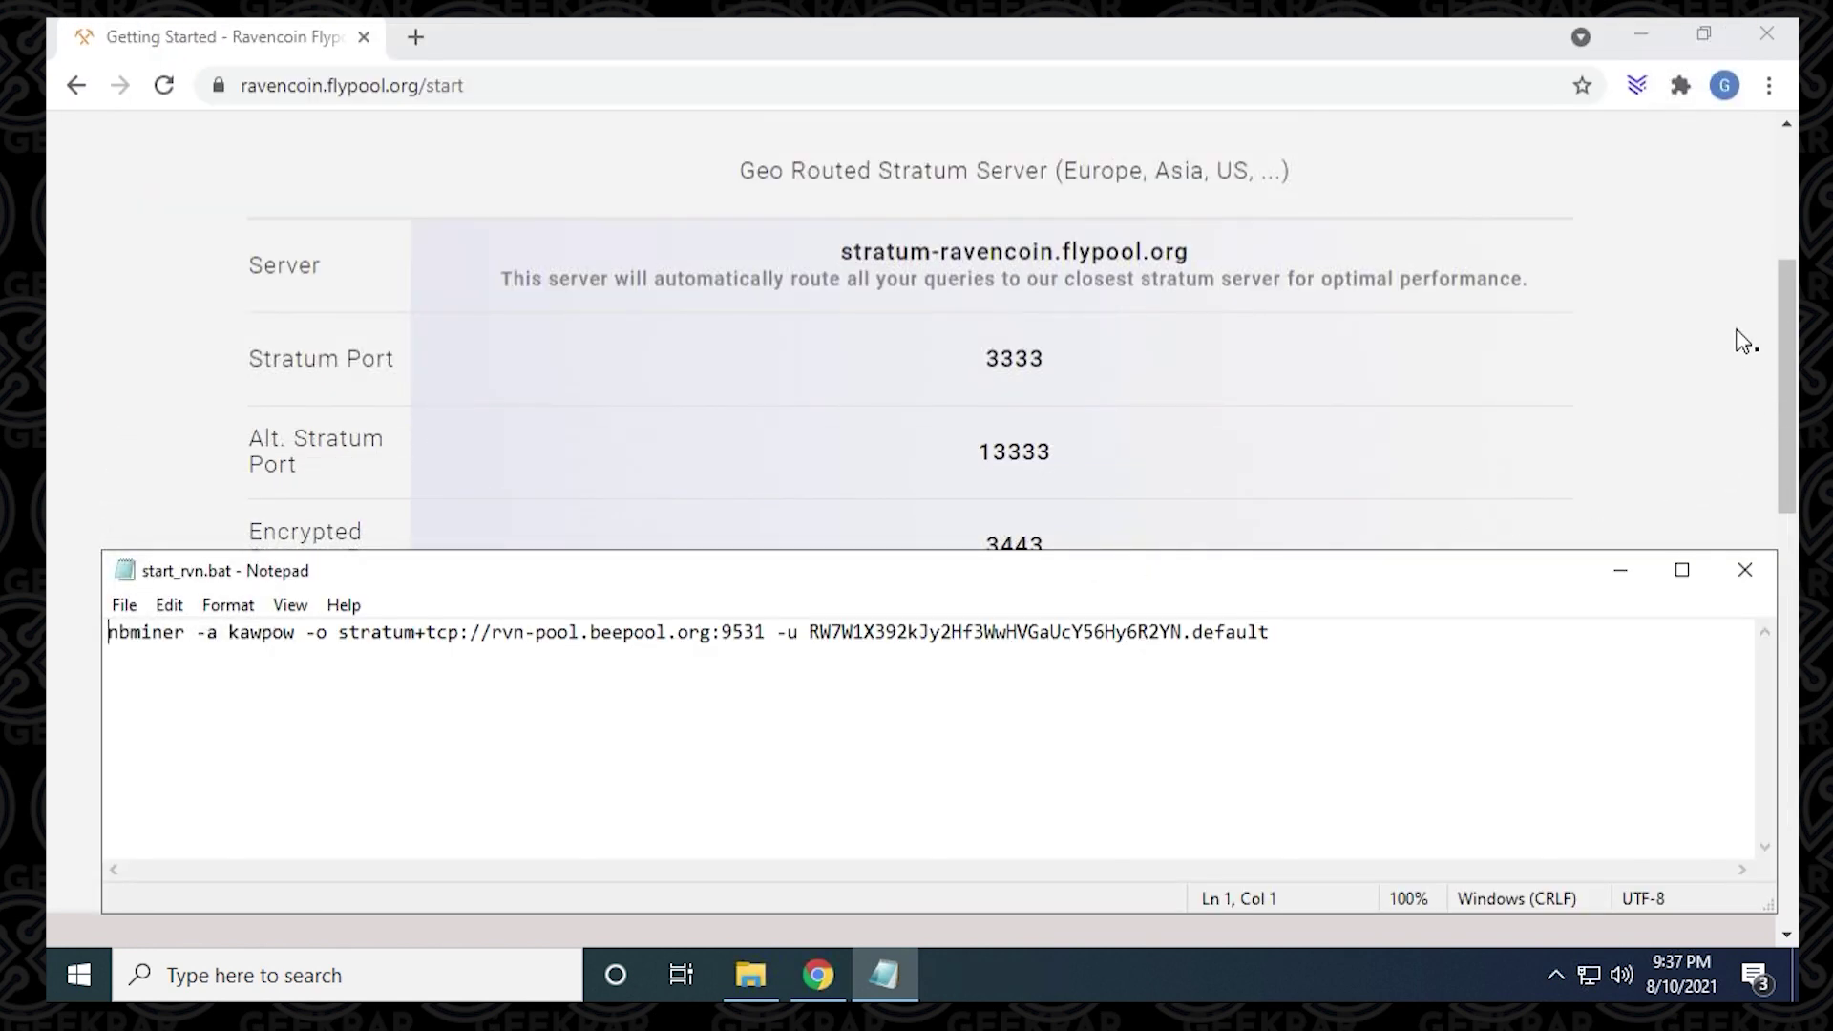
pyautogui.scroll(-3, 1754, 333)
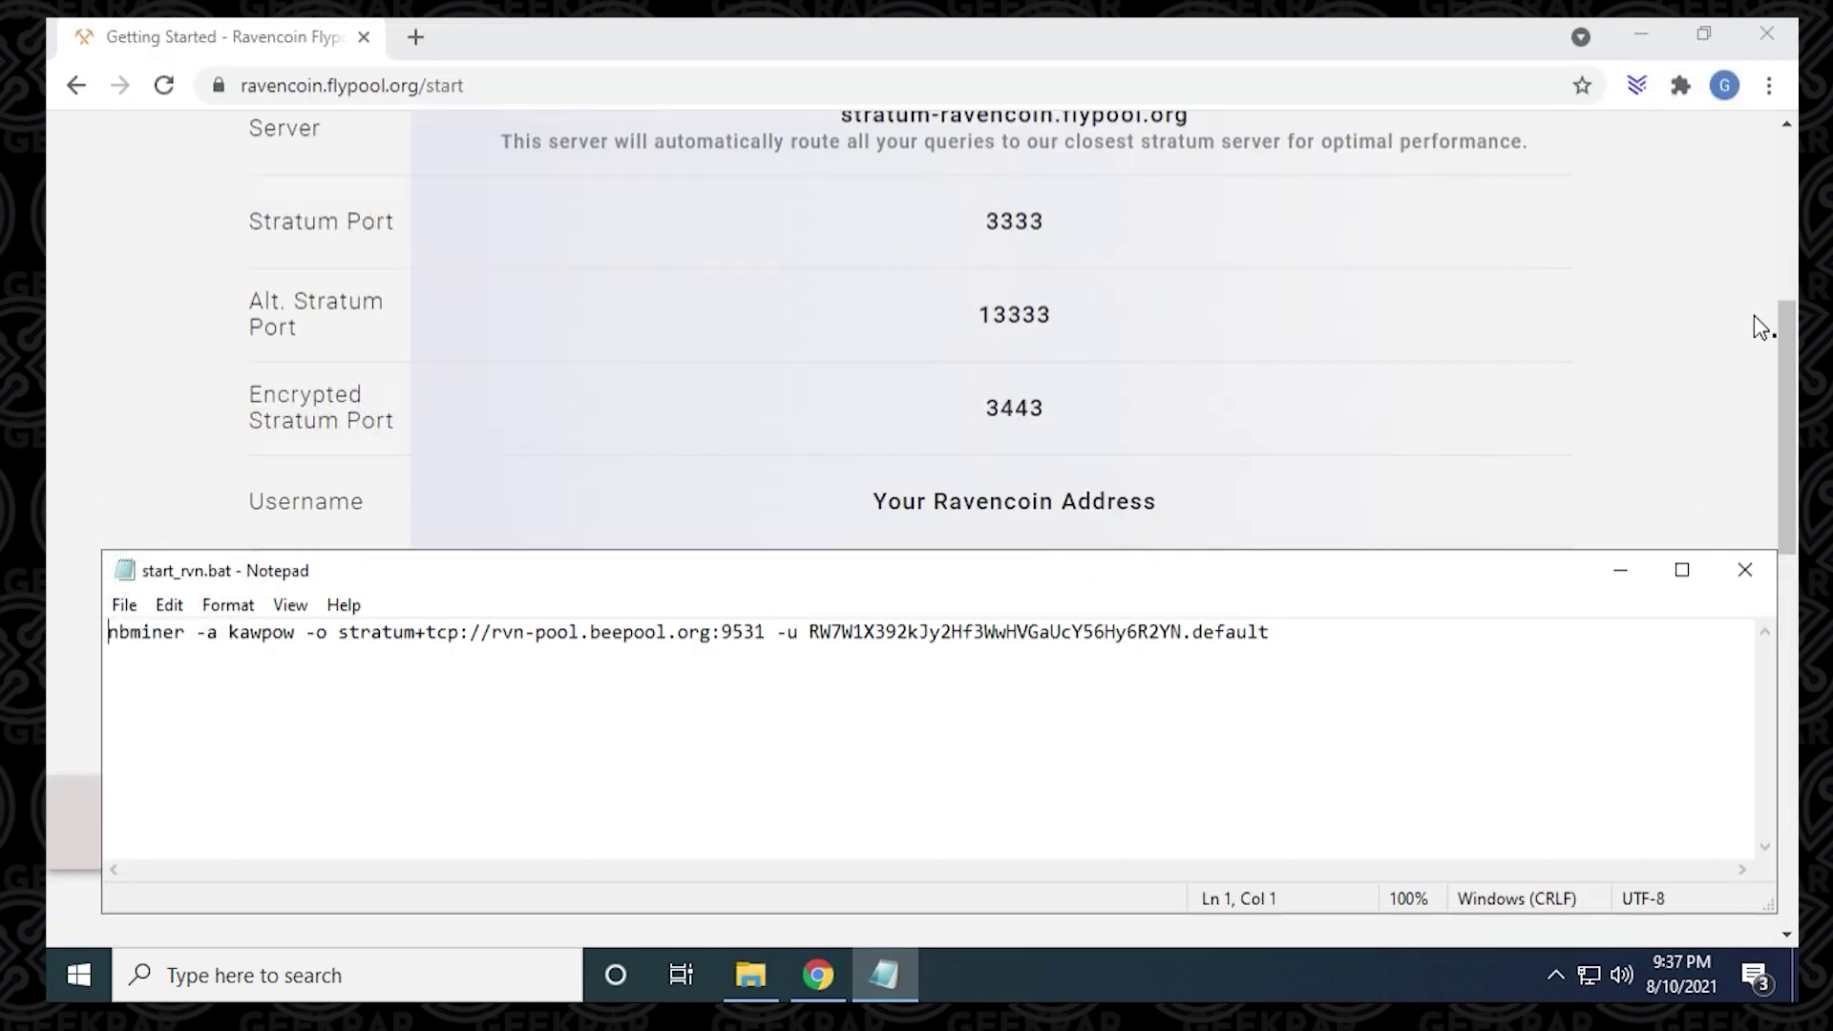
pyautogui.scroll(3, 1759, 328)
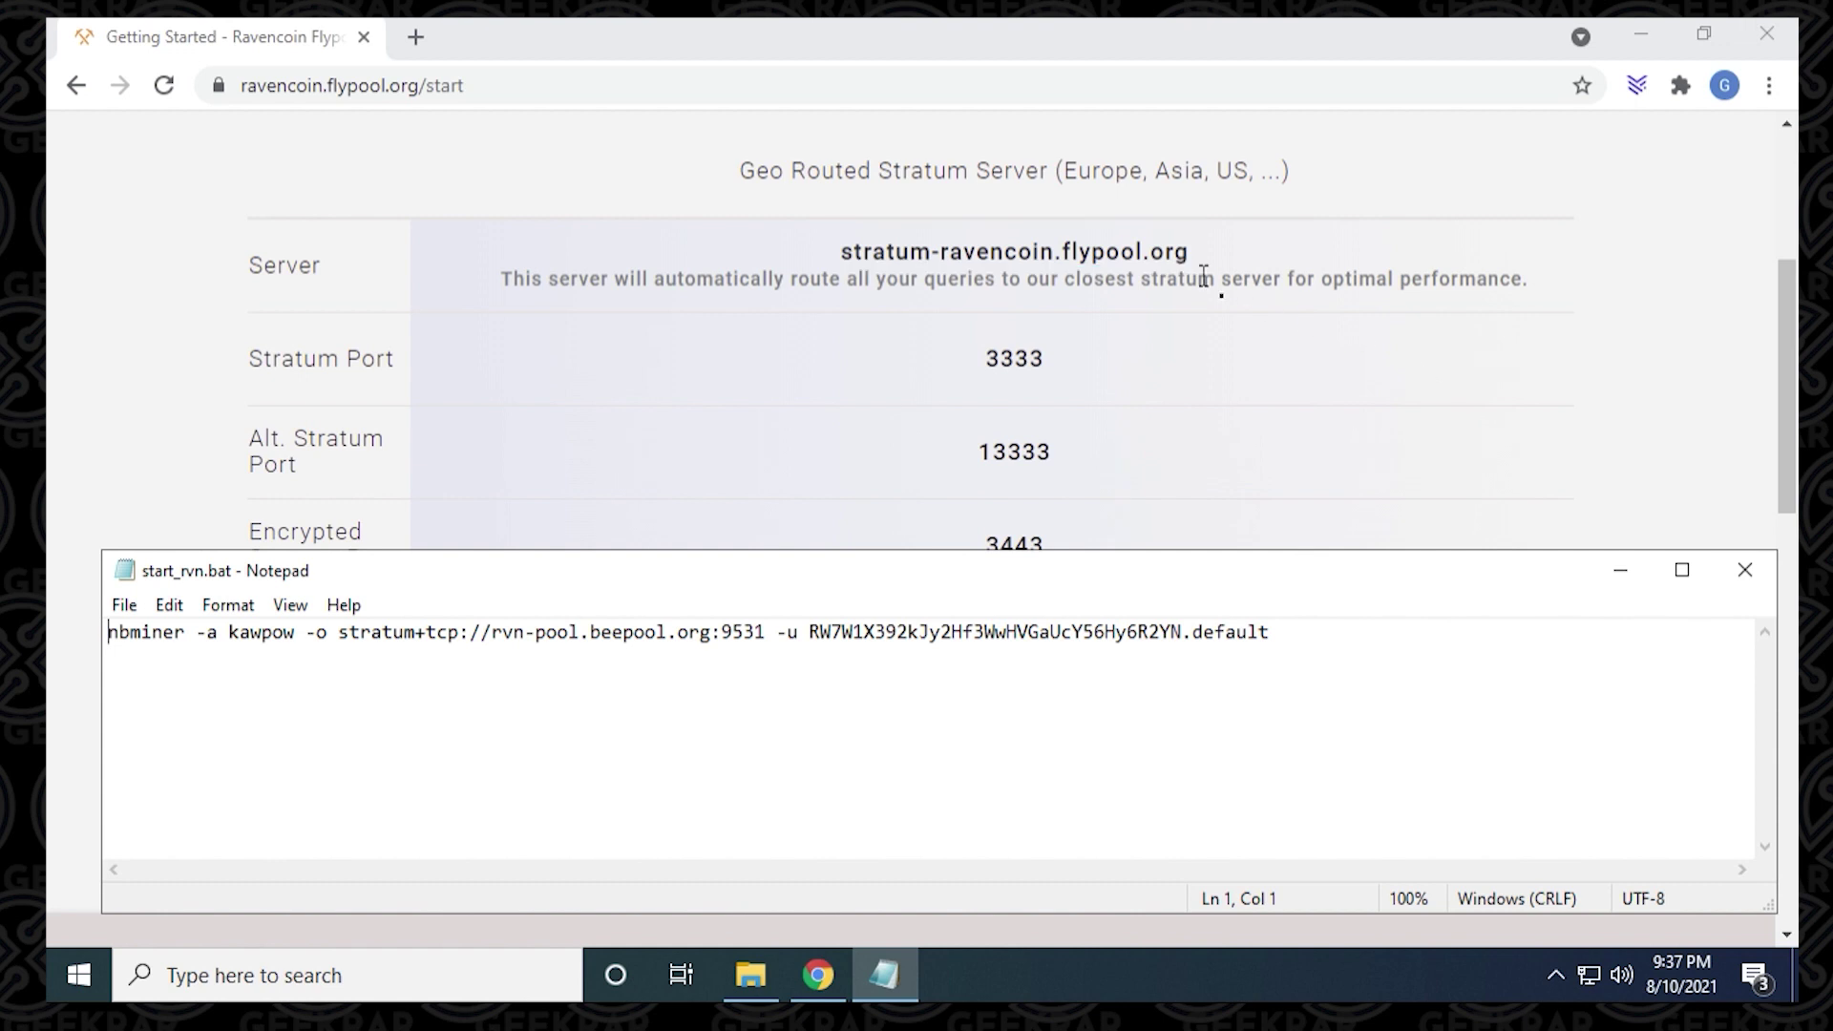
pyautogui.click(838, 253)
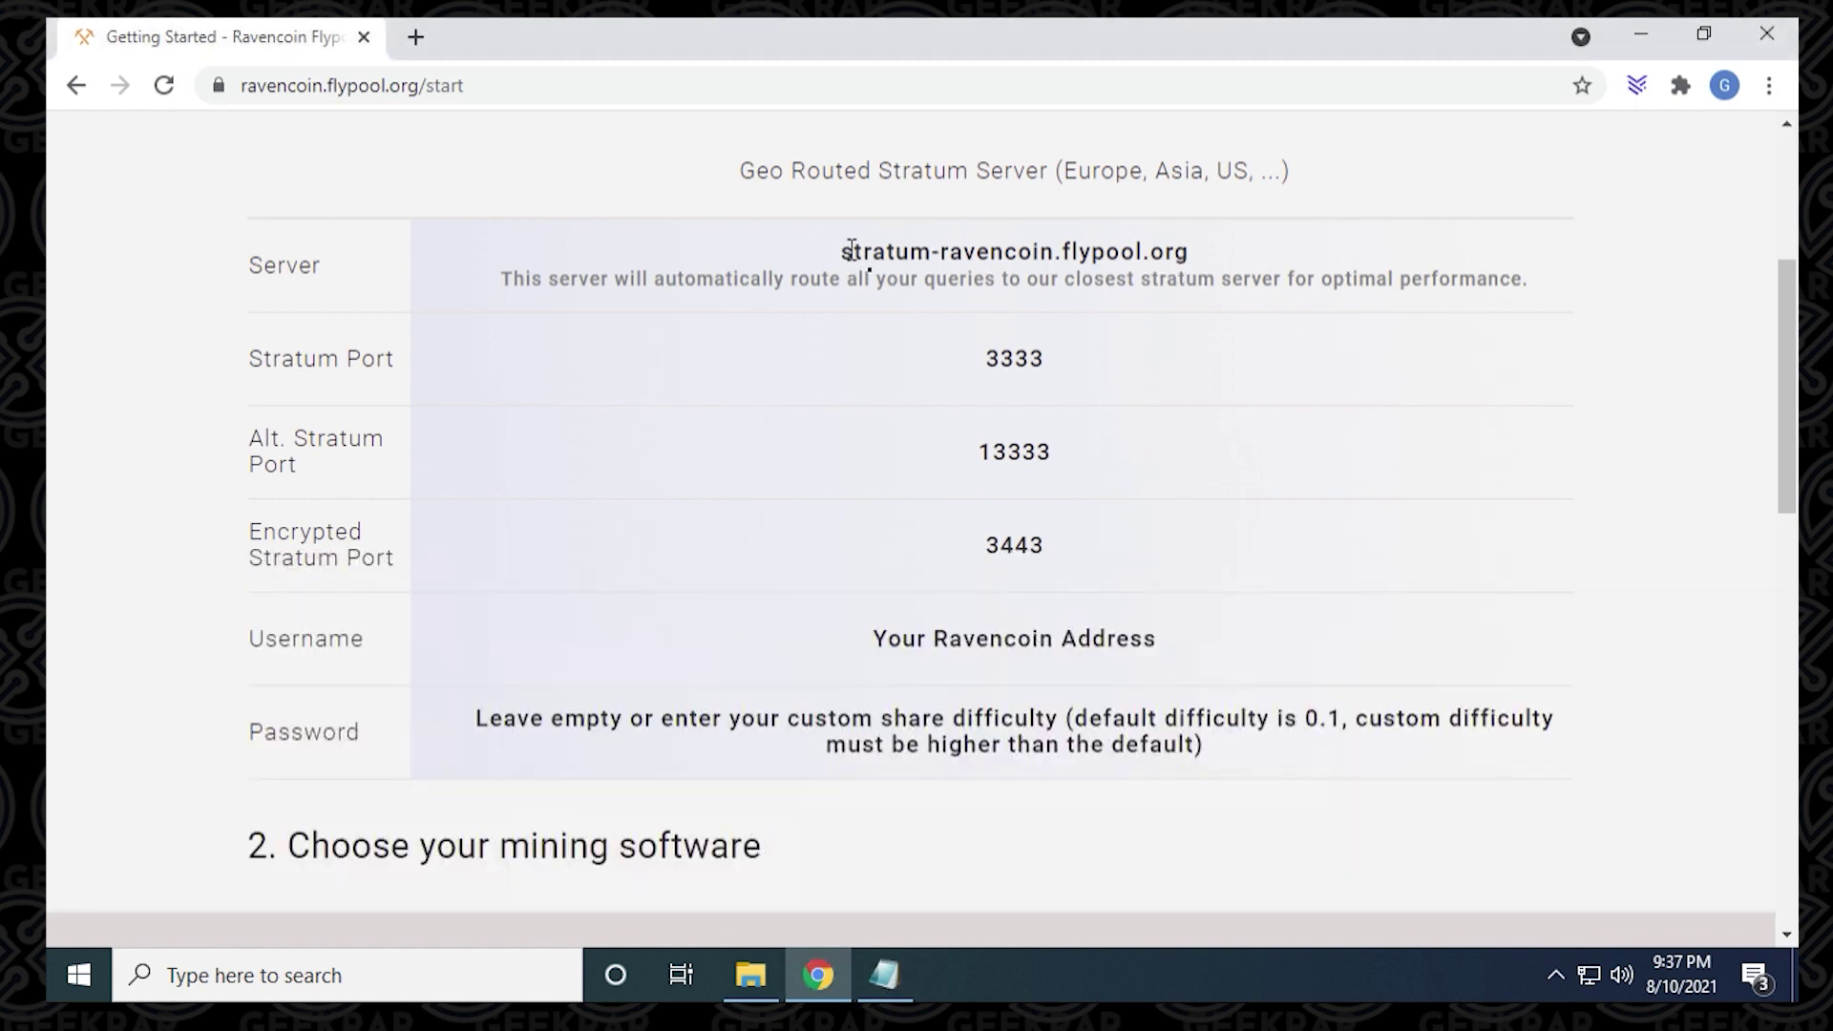
pyautogui.moveTo(841, 252); pyautogui.dragTo(1190, 250)
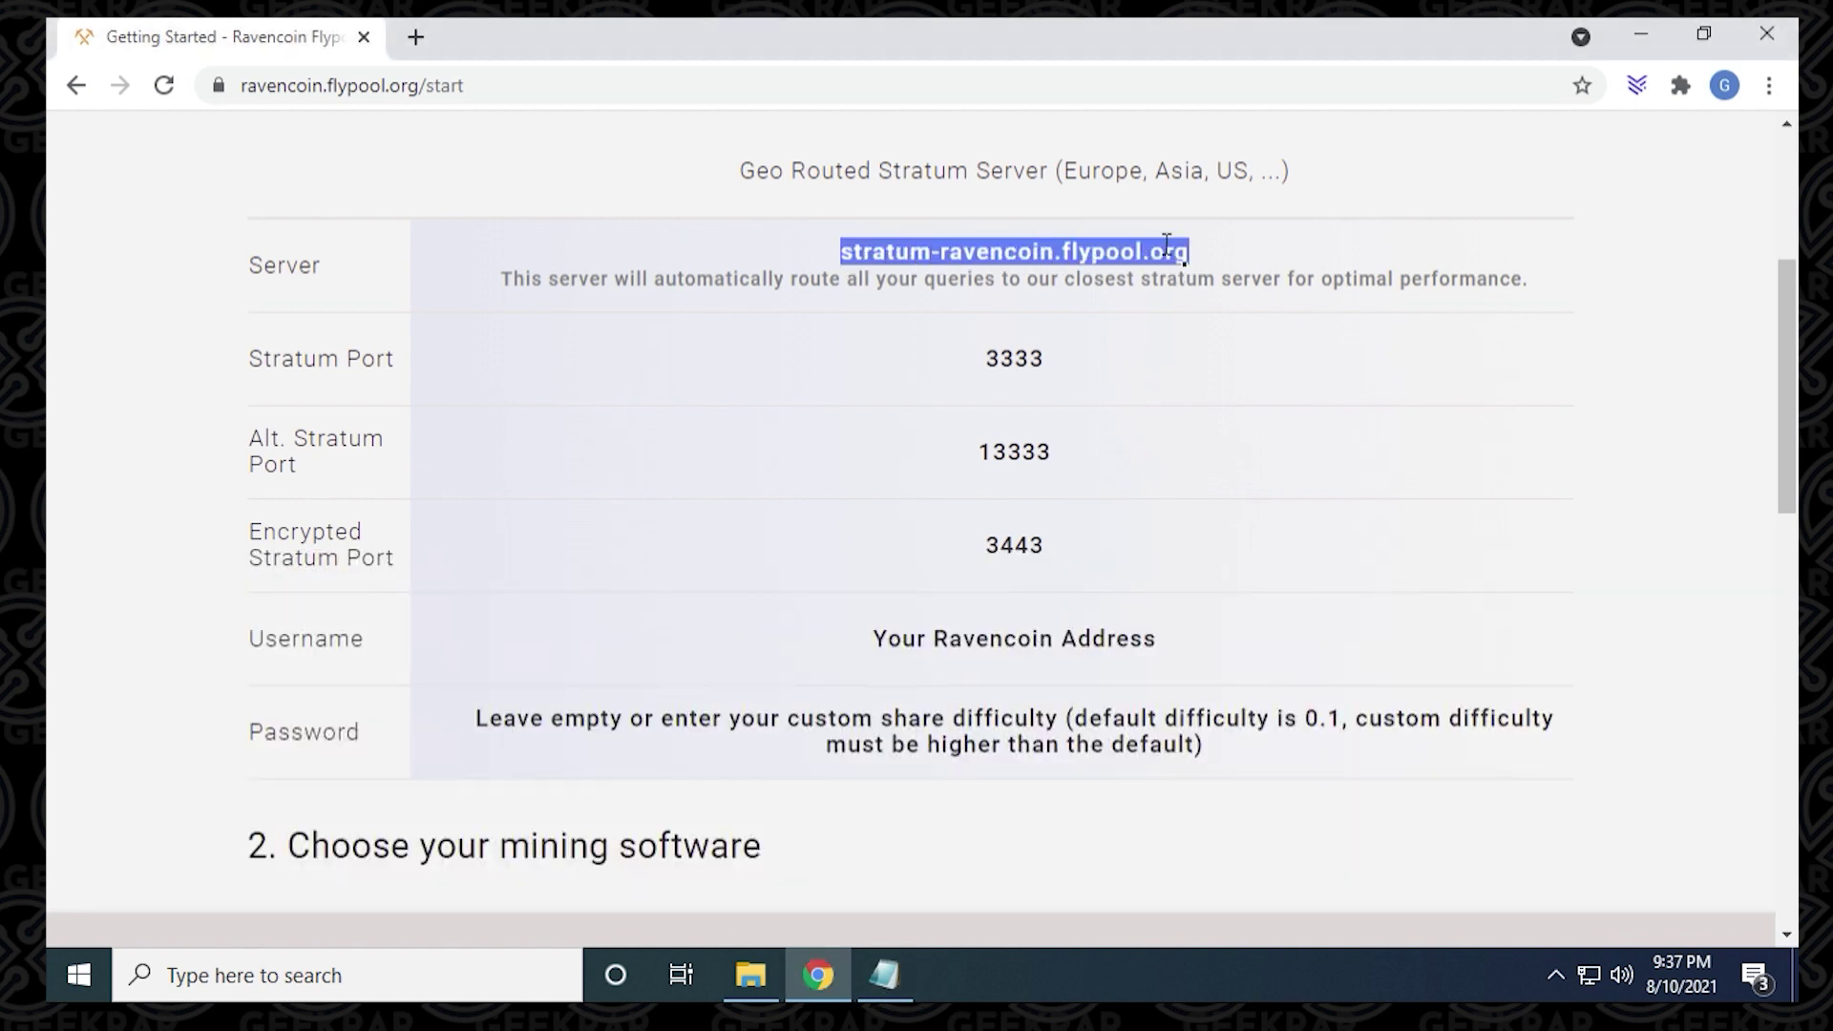
pyautogui.rightClick(1166, 246)
pyautogui.click(1193, 263)
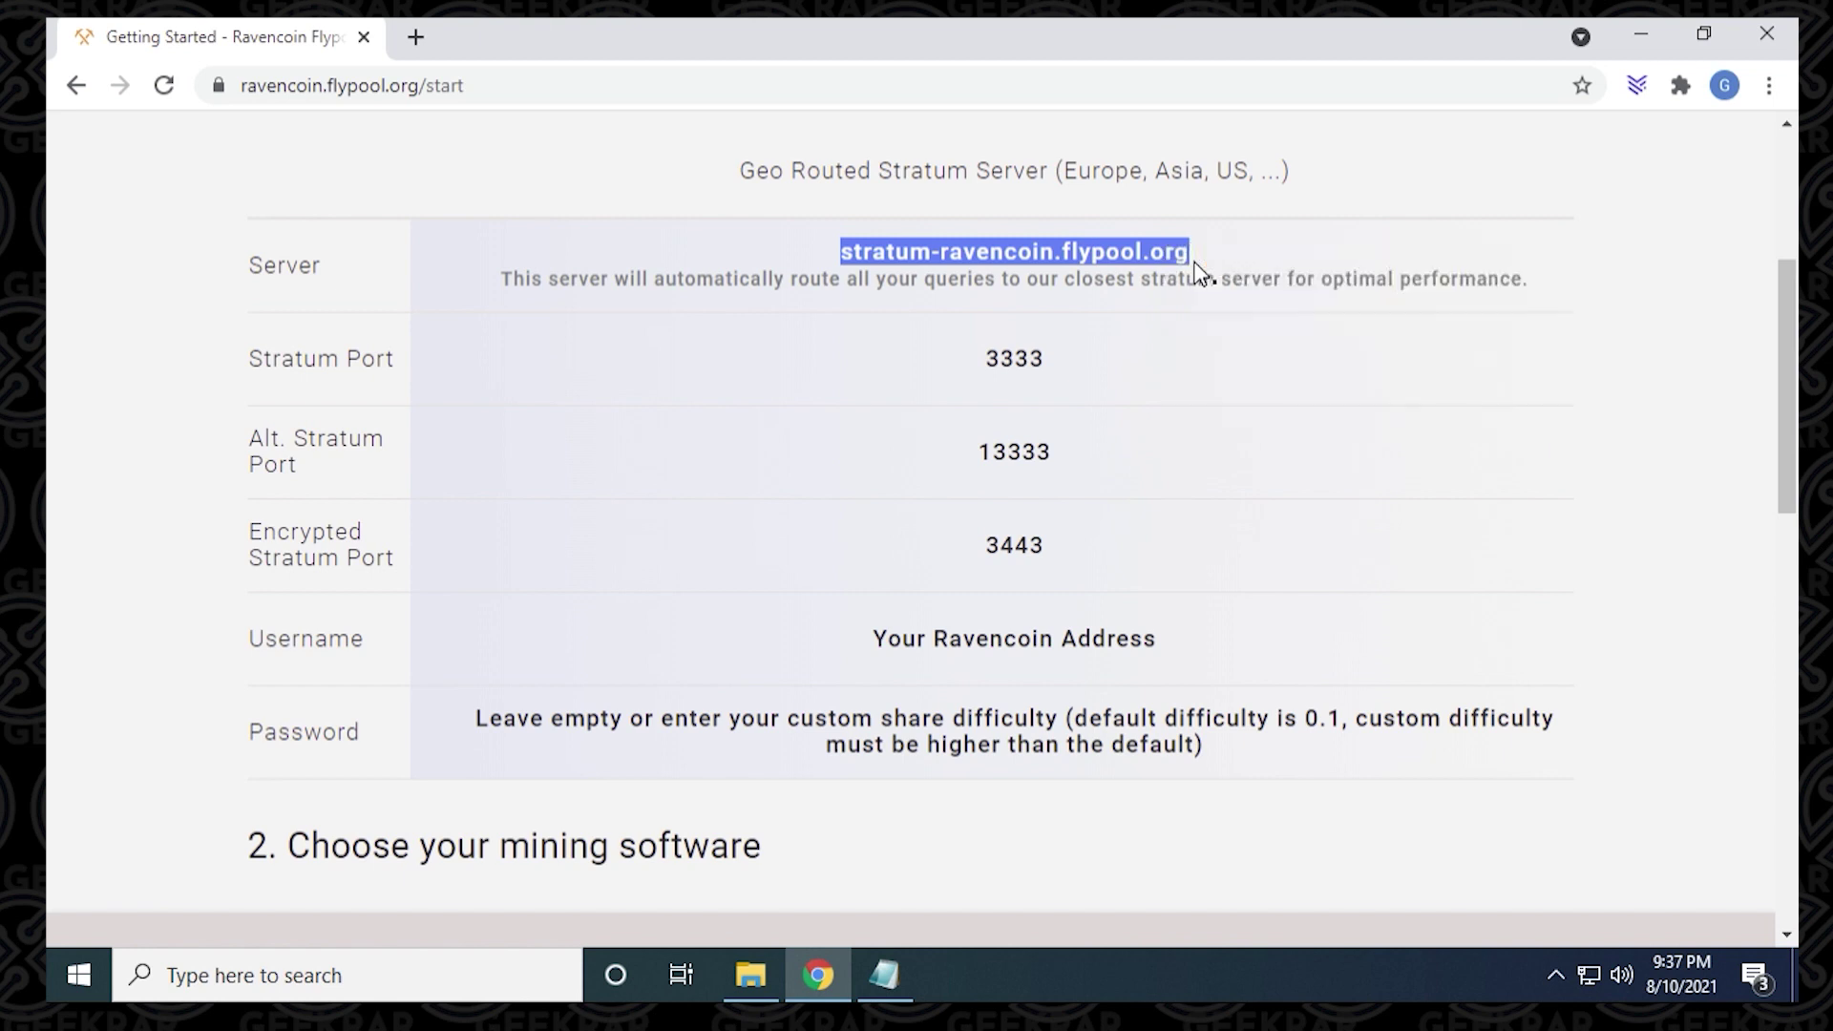
# Step: Replace the beepool host with the Flypool server and port 9531 with 3333
pyautogui.click(884, 974)
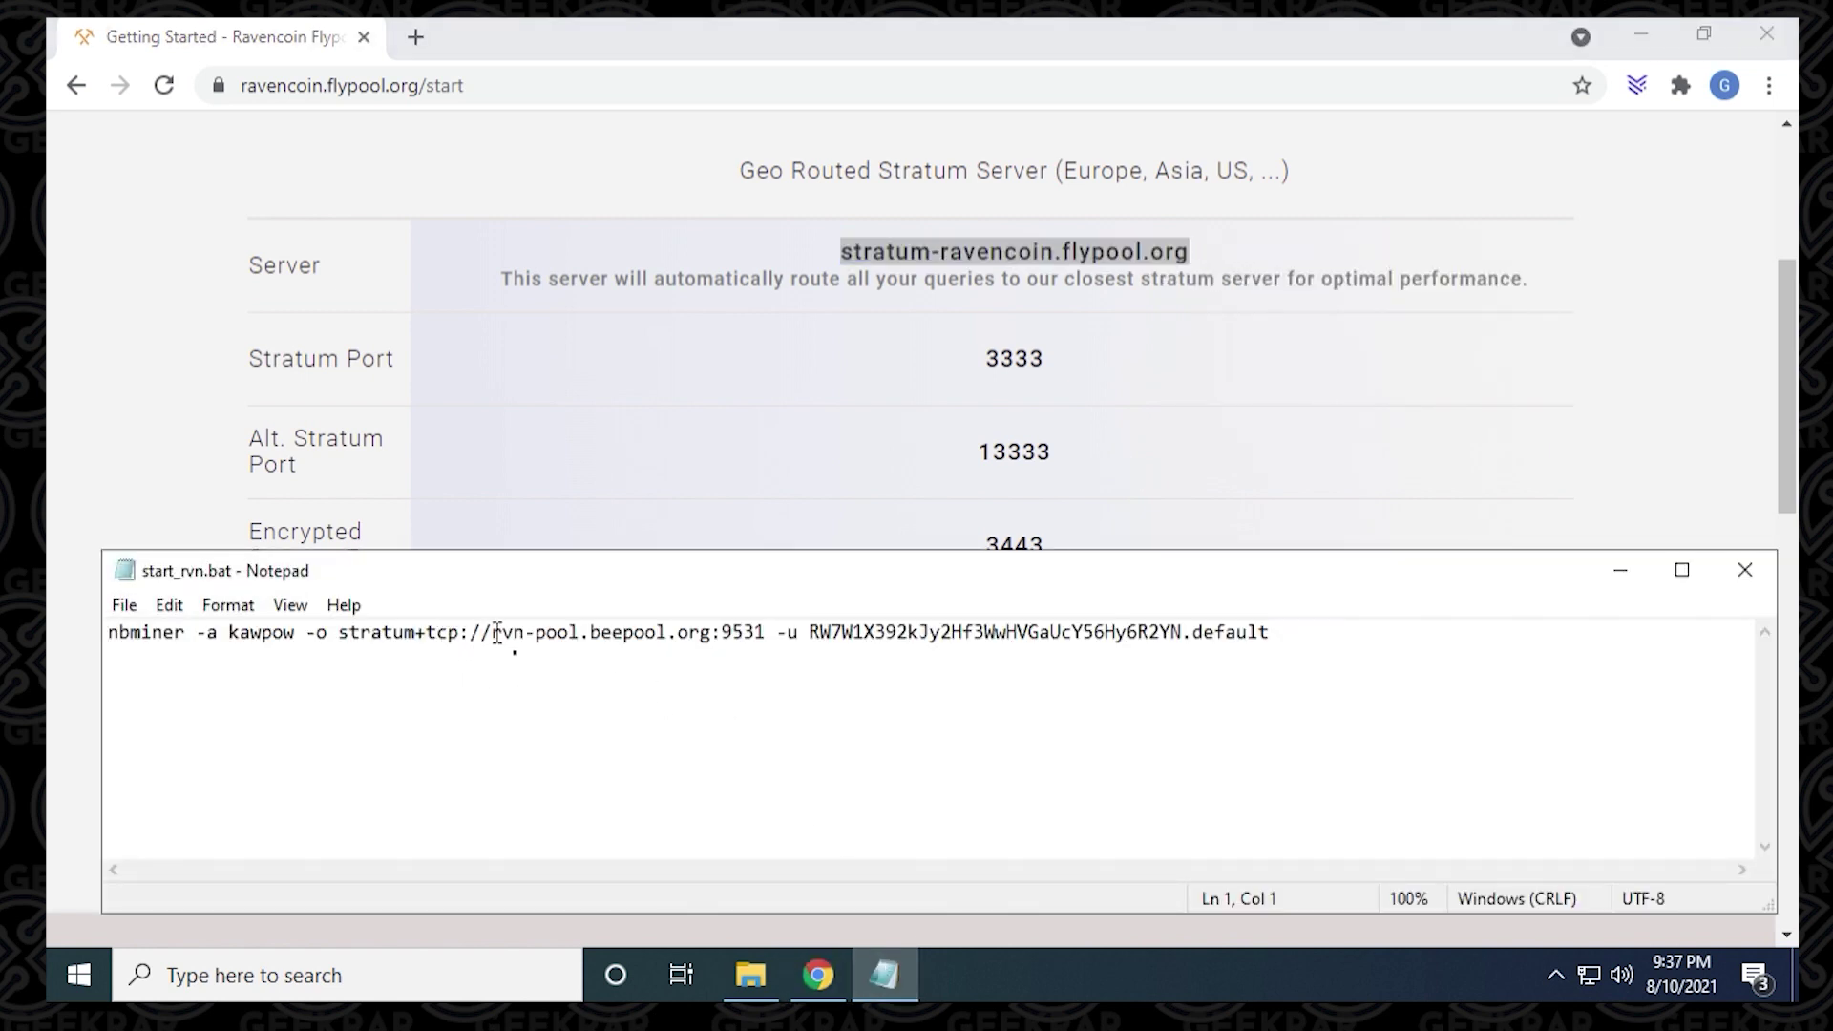
pyautogui.moveTo(493, 635); pyautogui.dragTo(713, 635)
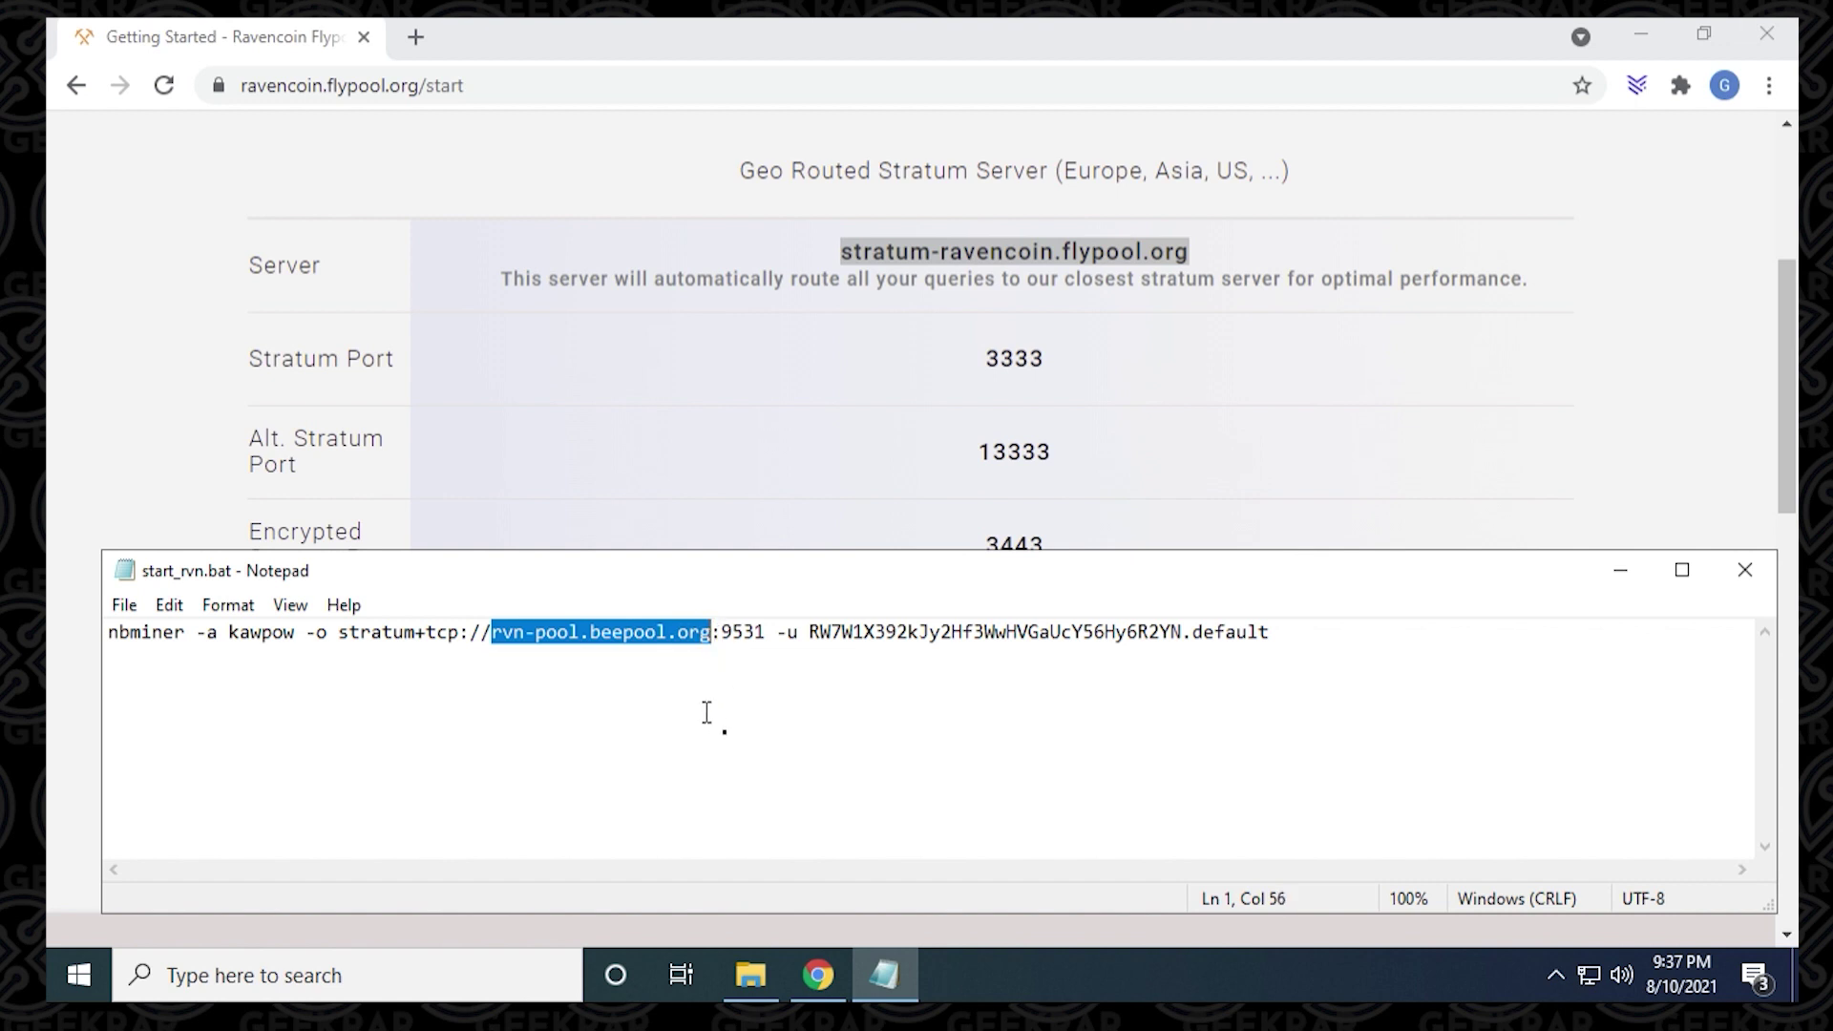
pyautogui.rightClick(666, 637)
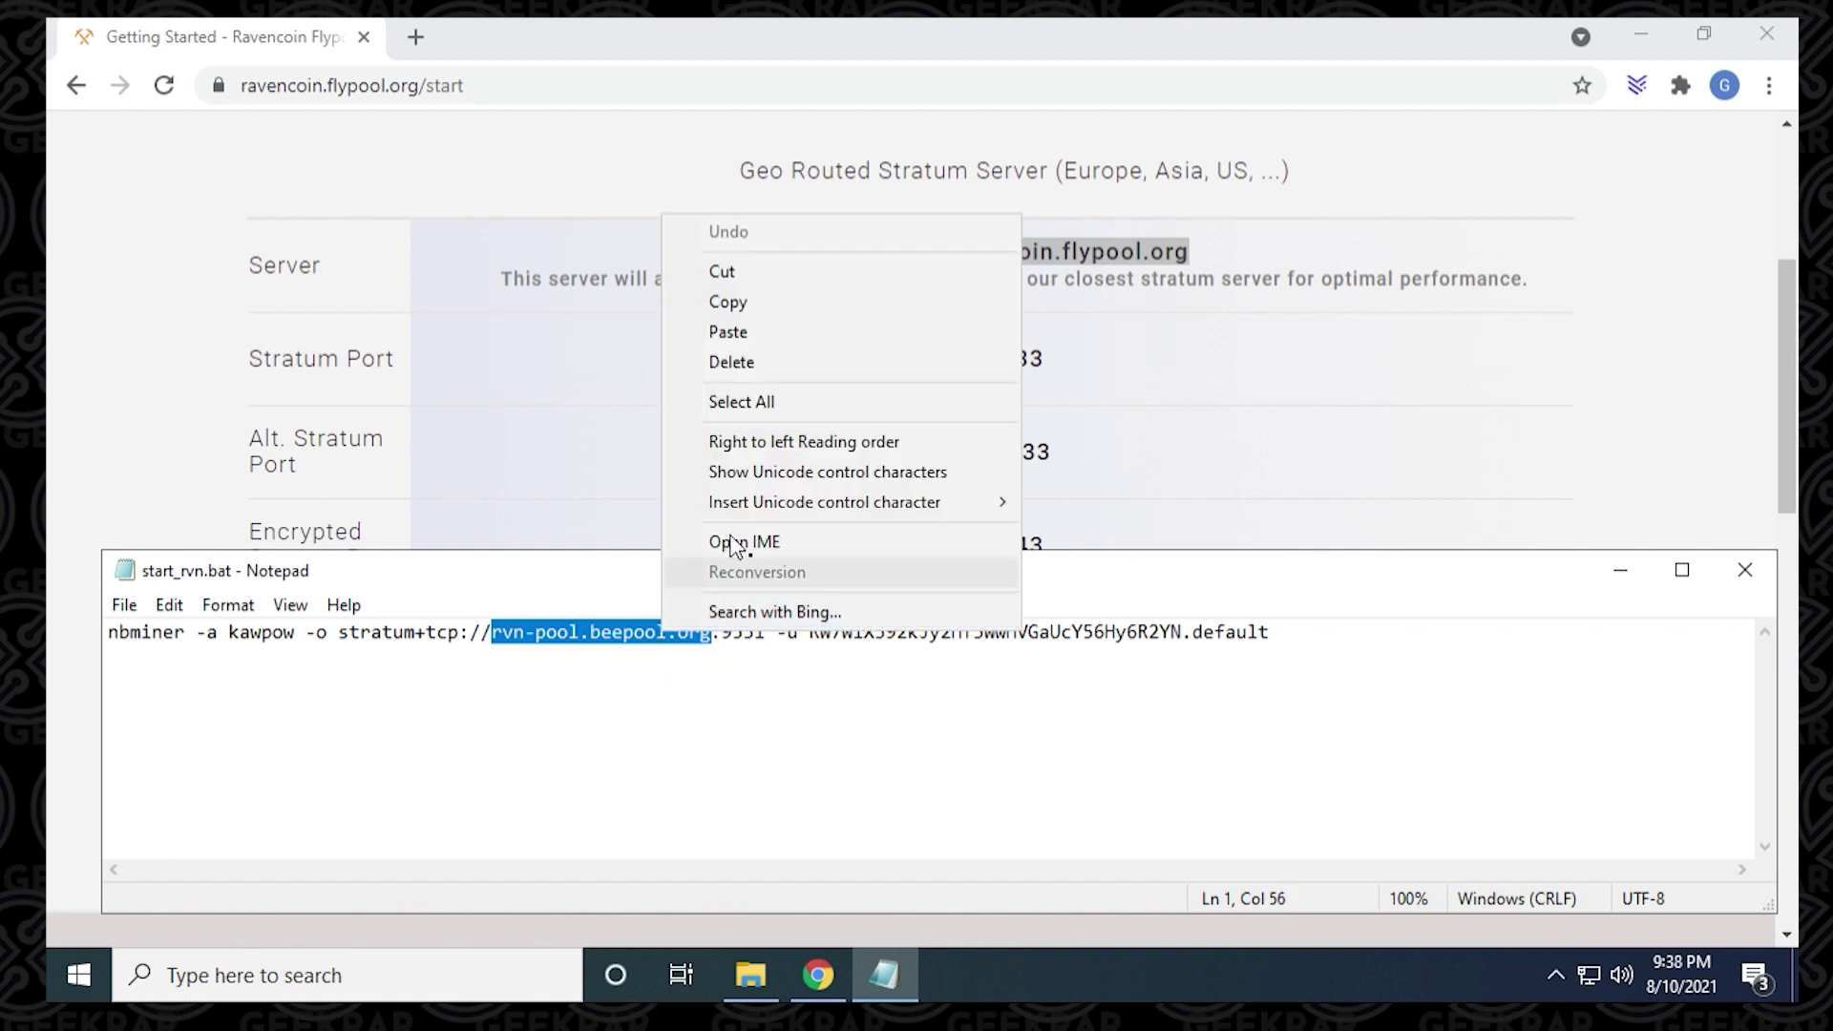
pyautogui.click(764, 332)
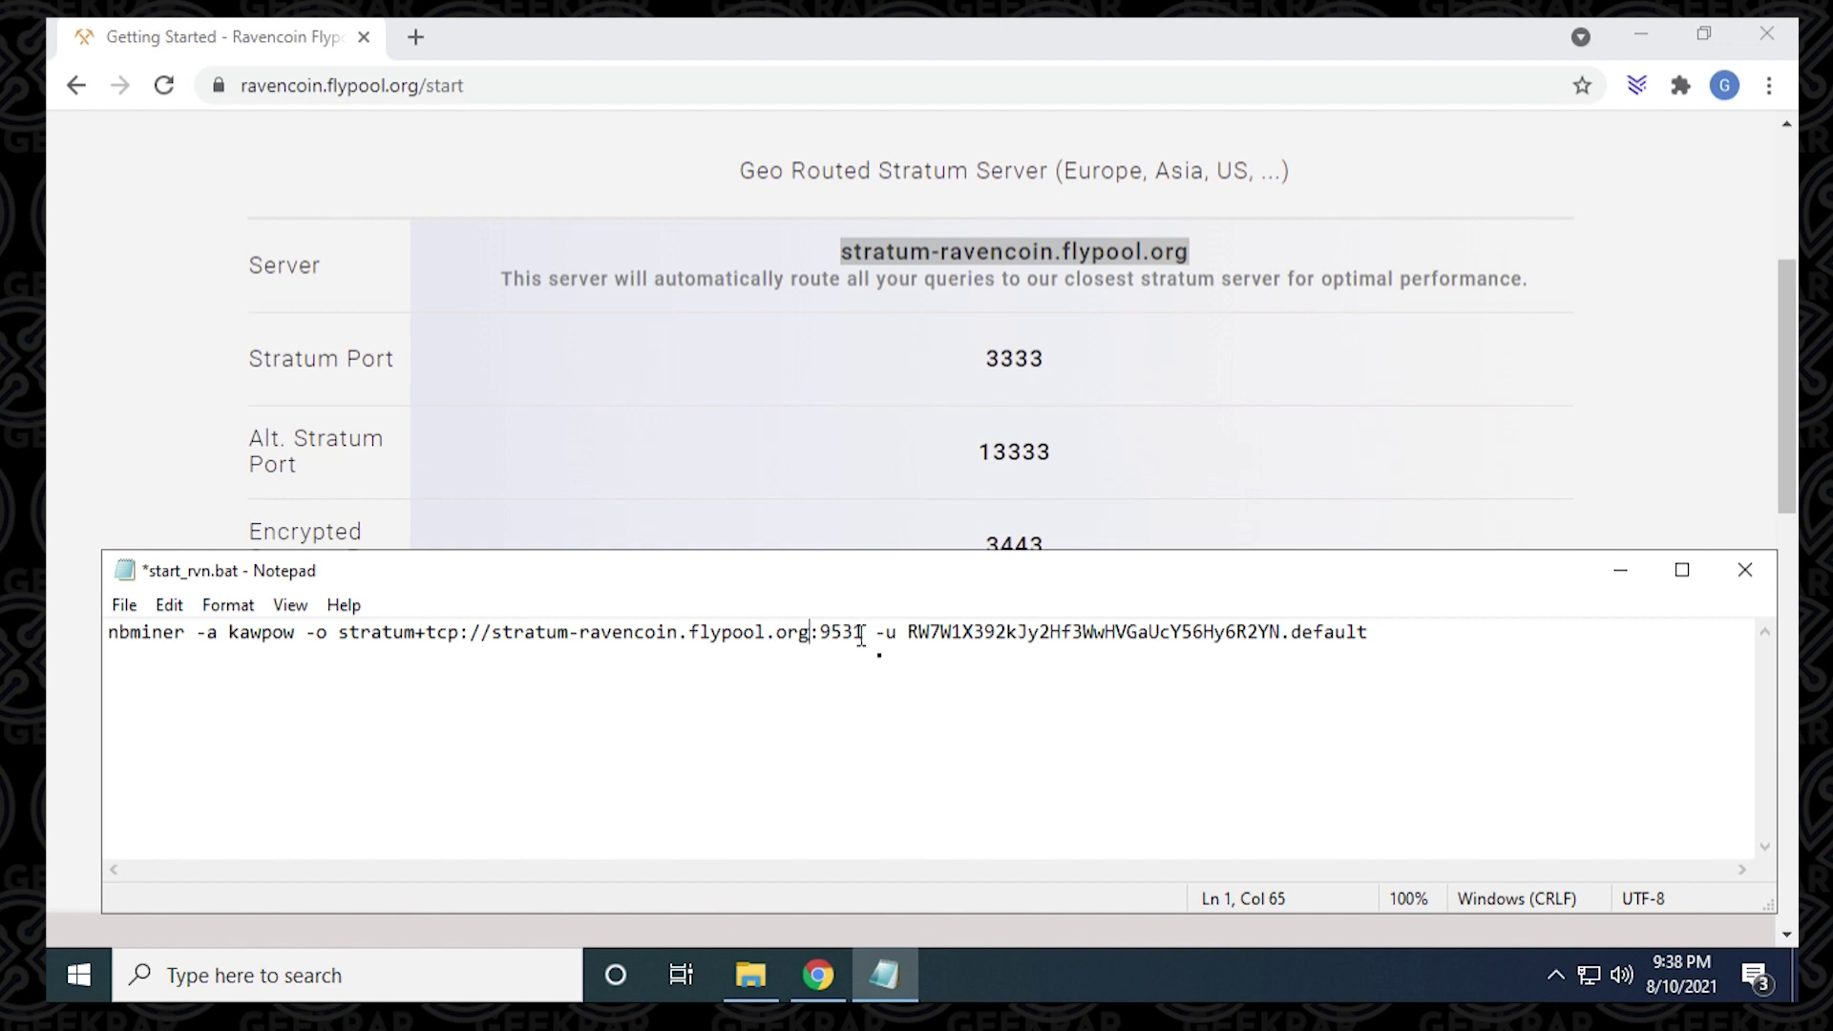
pyautogui.moveTo(864, 632); pyautogui.dragTo(819, 632)
pyautogui.write('3333')
# Step: Swap in your own Ravencoin wallet address and rename the worker from default to GEEKrar
pyautogui.click(908, 632)
pyautogui.moveTo(907, 632); pyautogui.dragTo(1281, 632)
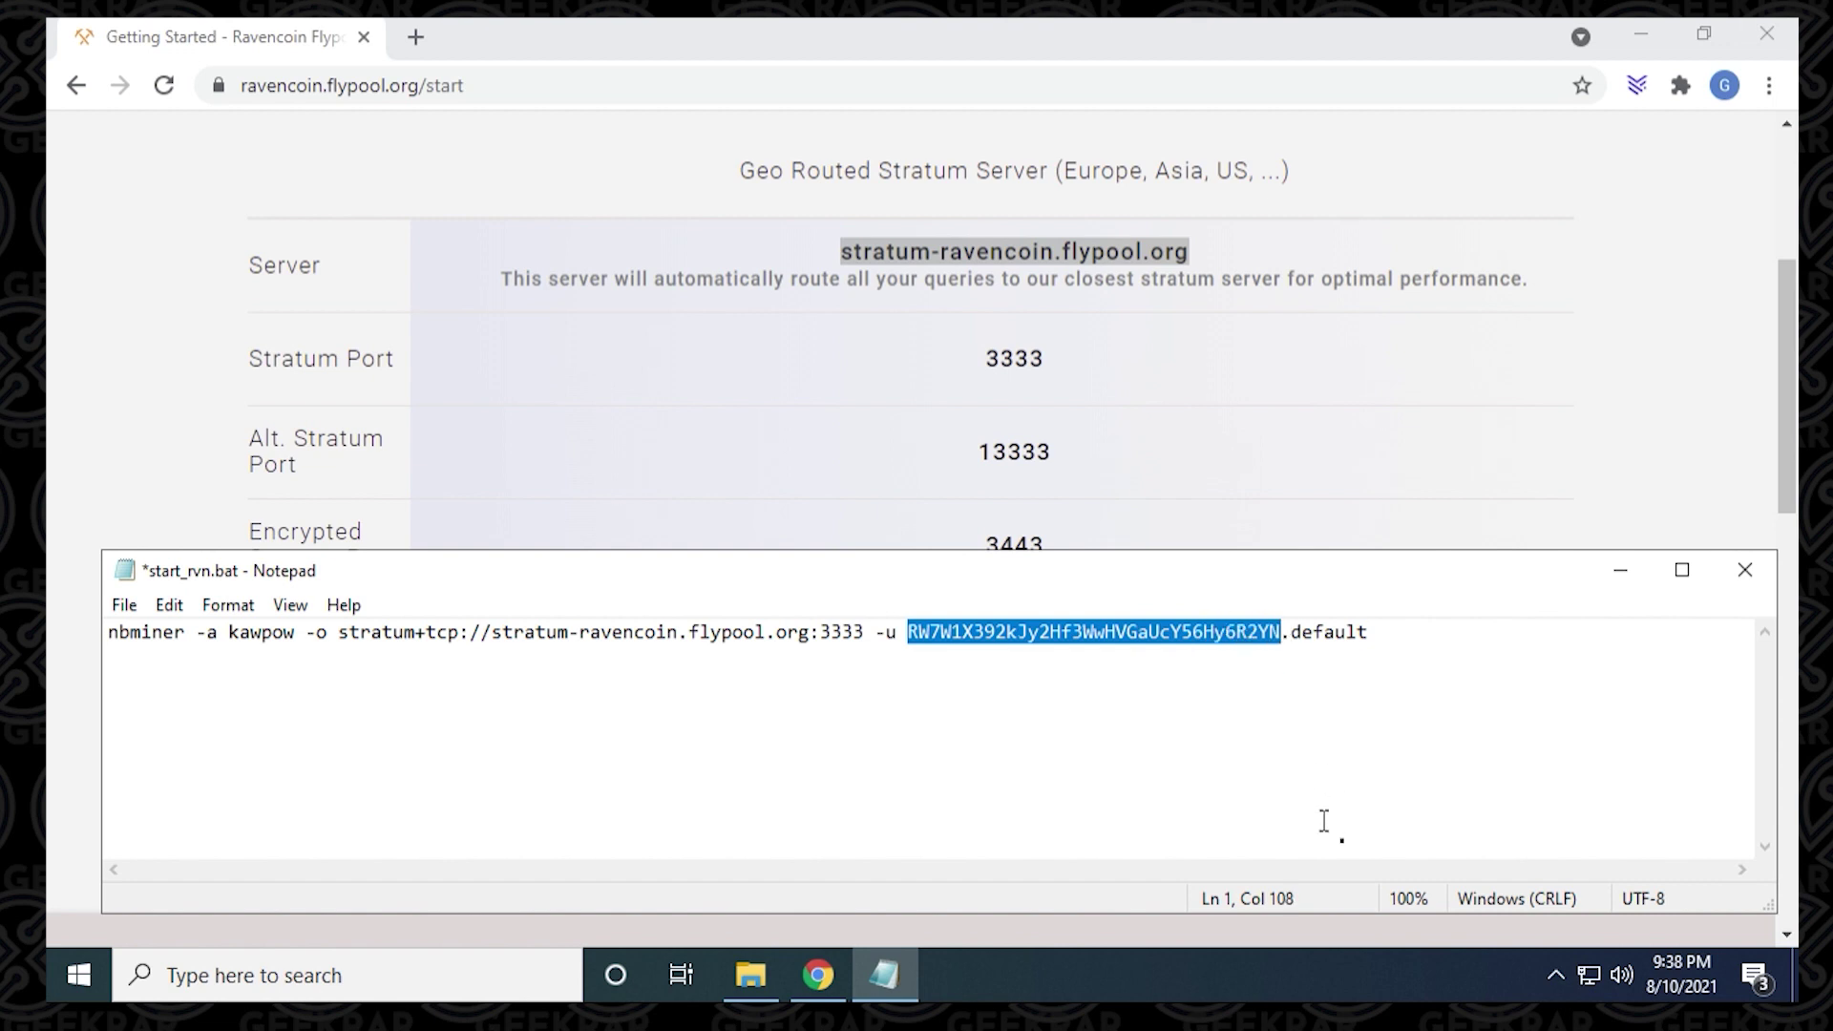
pyautogui.press('BackSpace')
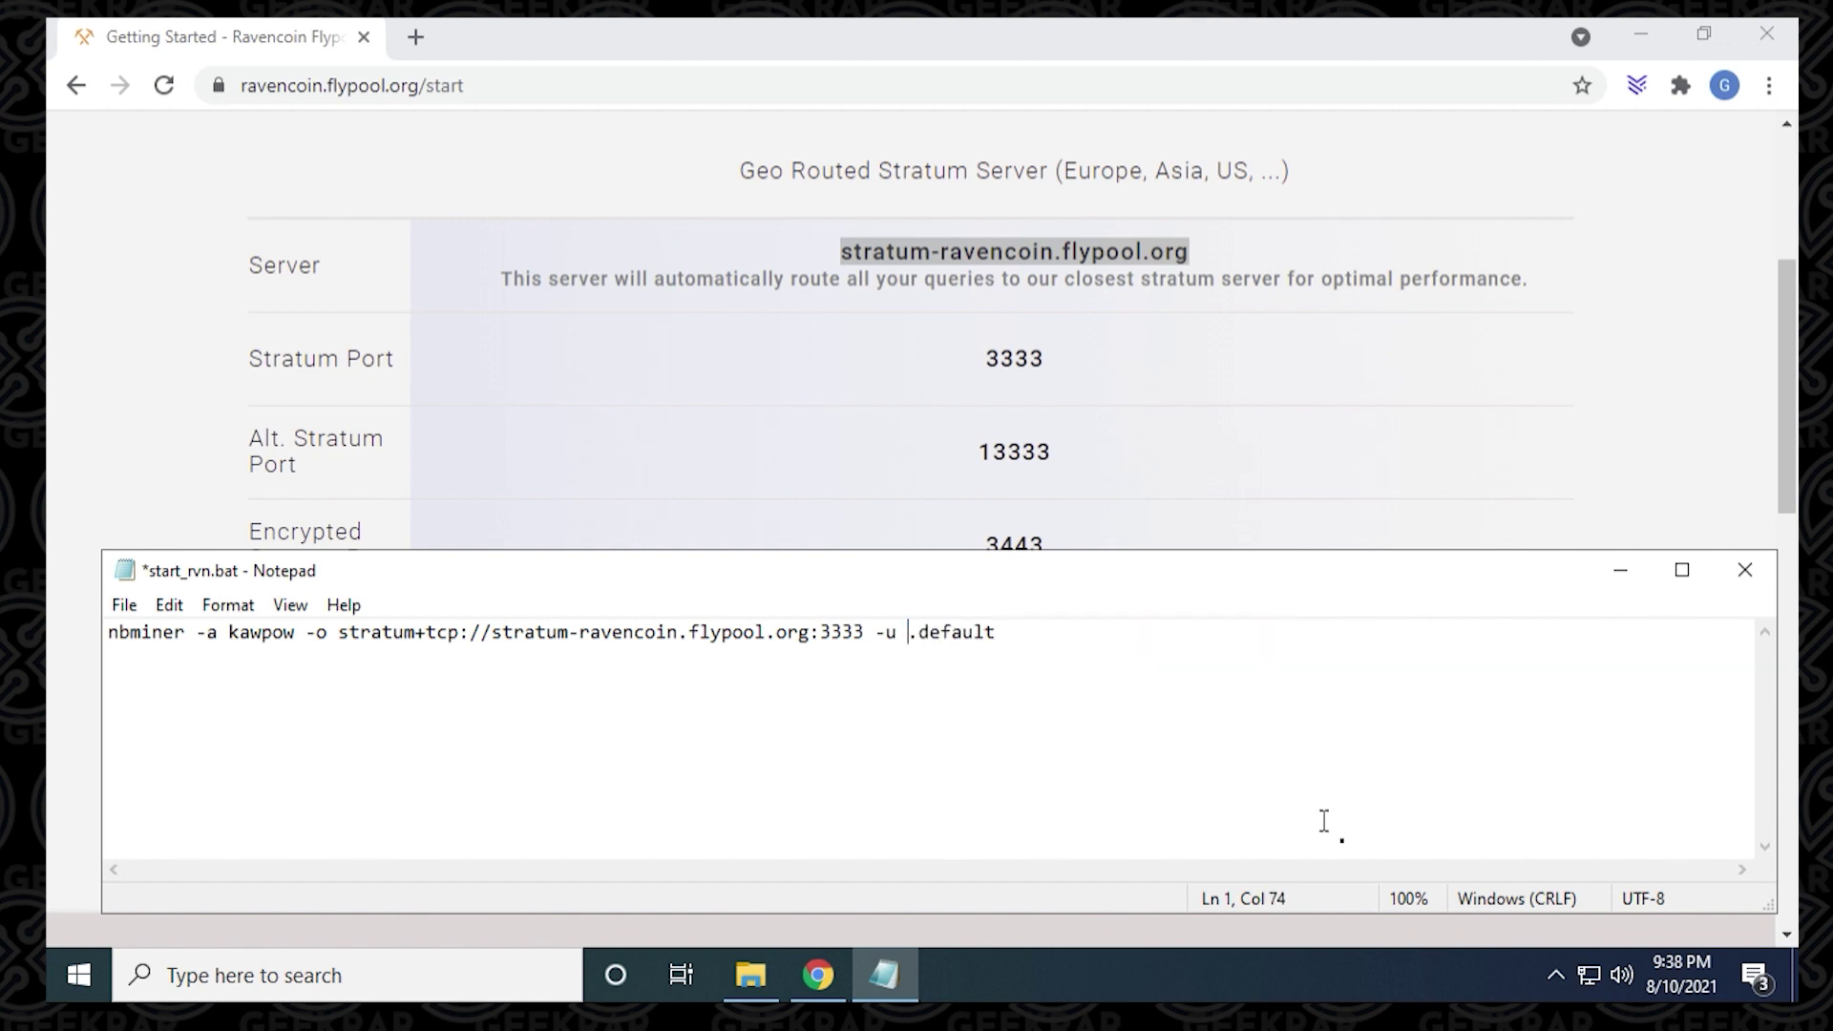
pyautogui.write('RQNEfC8RLdhS9DWBq8AdG7Go4uQSkJvDpm')
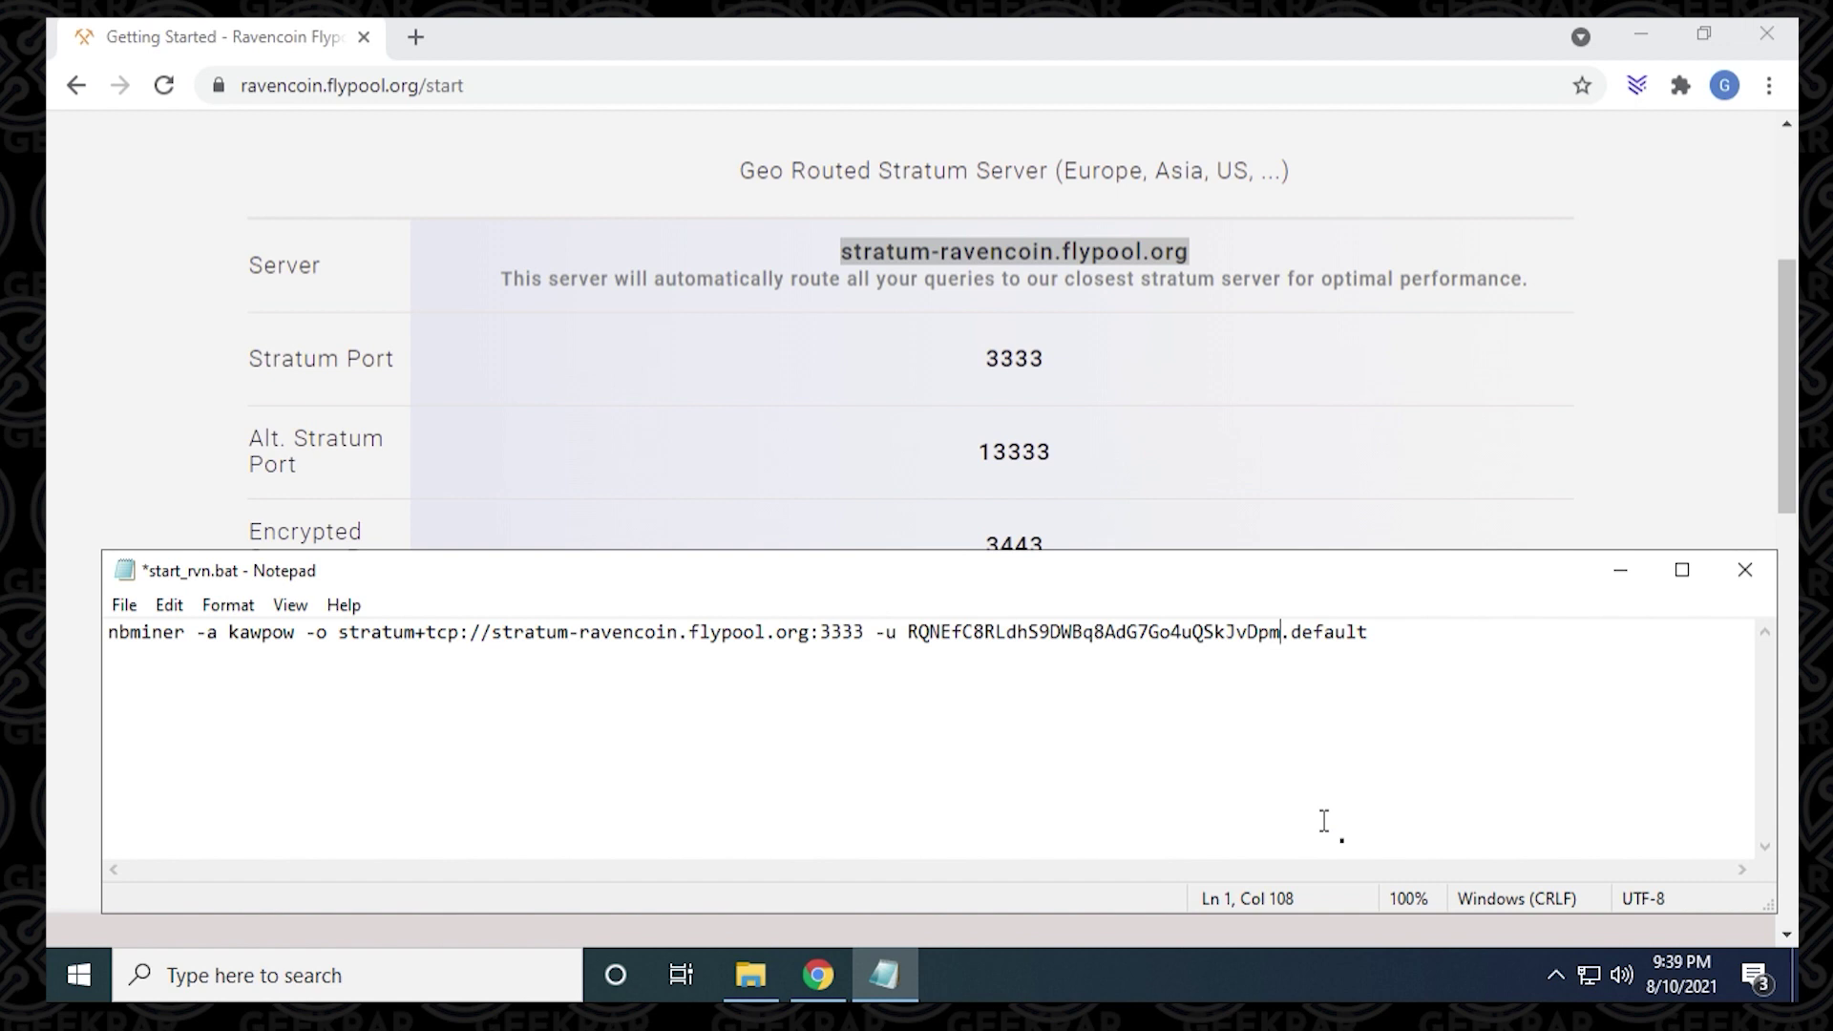
pyautogui.doubleClick(1334, 632)
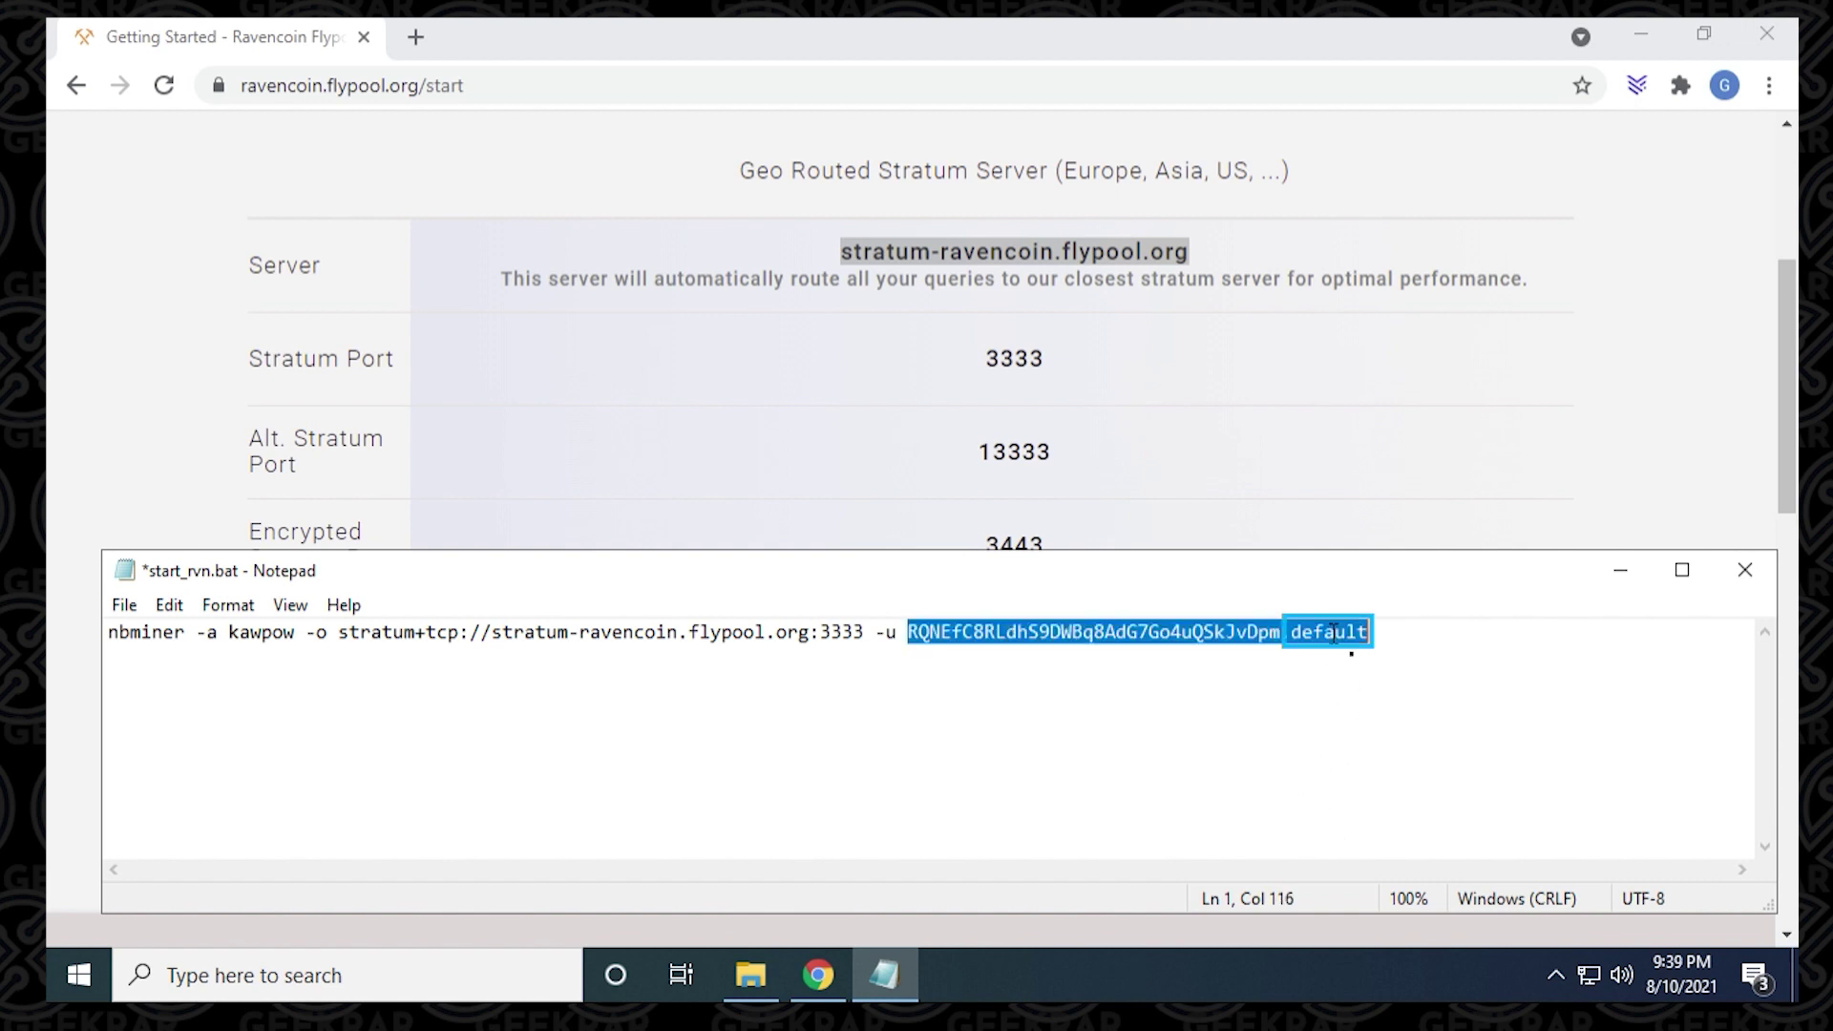
pyautogui.click(1334, 631)
pyautogui.moveTo(1290, 632); pyautogui.dragTo(1370, 632)
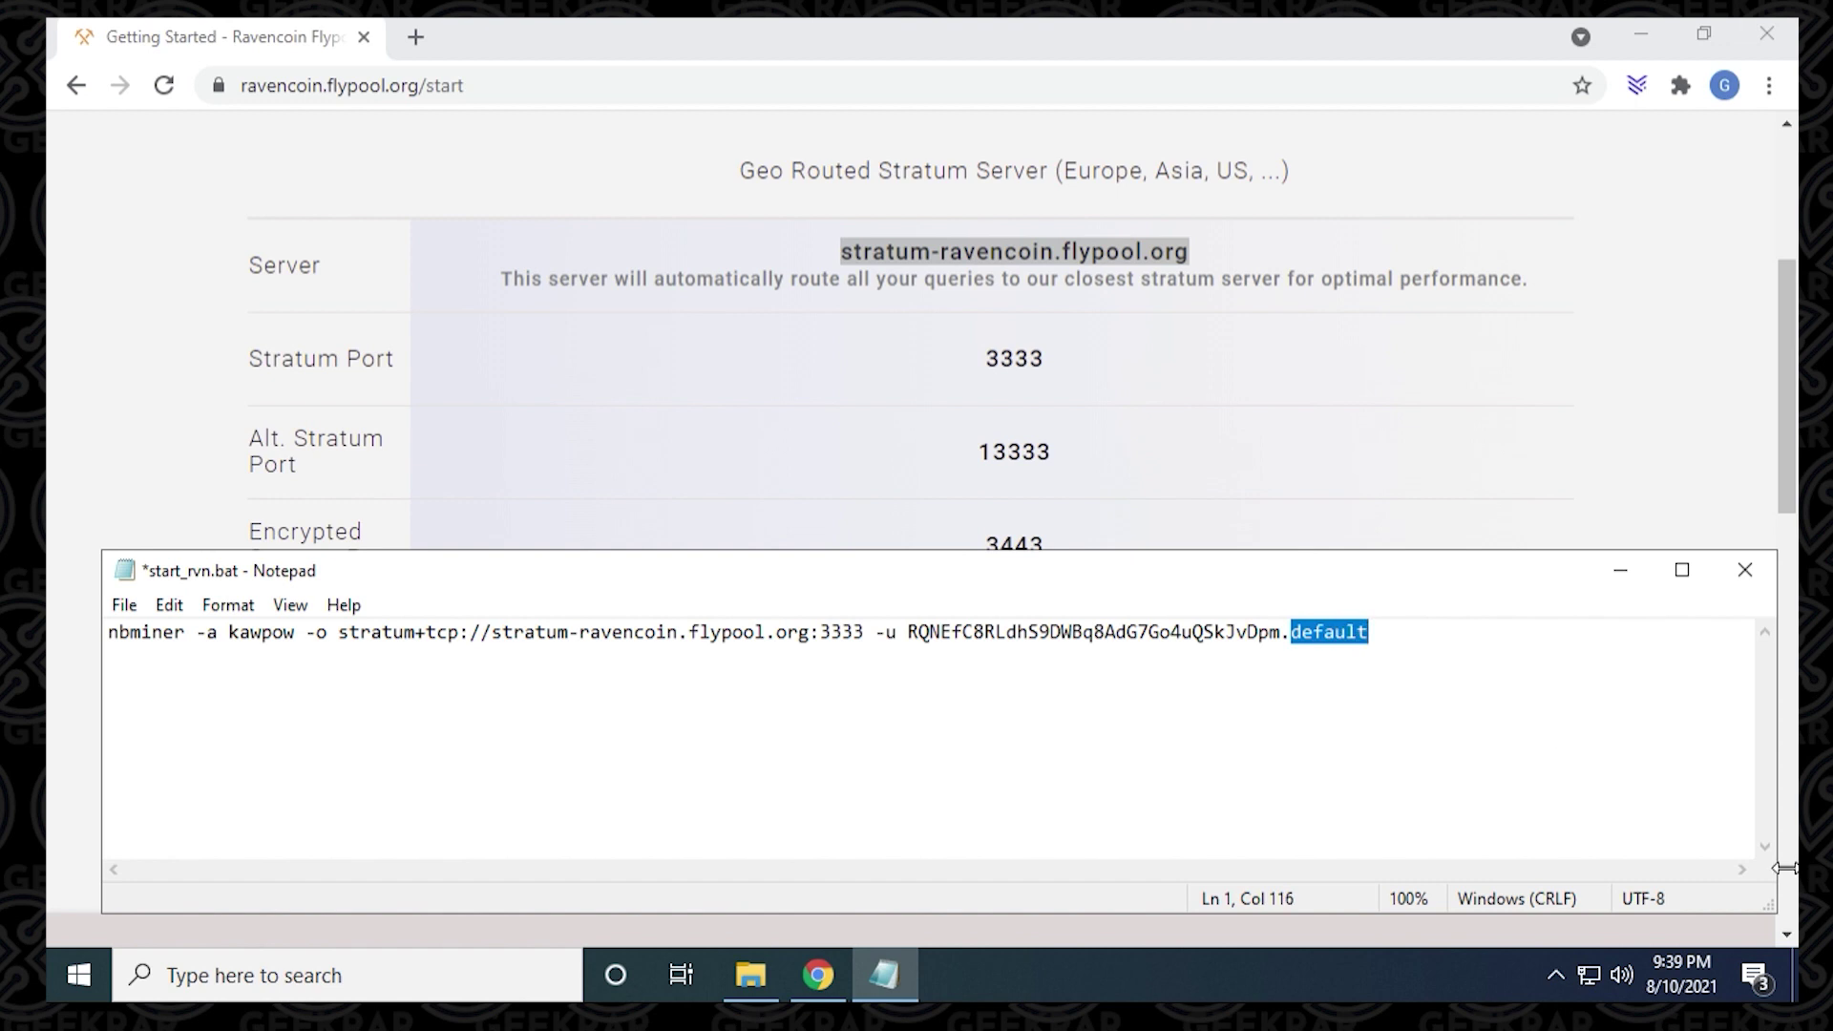
pyautogui.write('GEEKra')
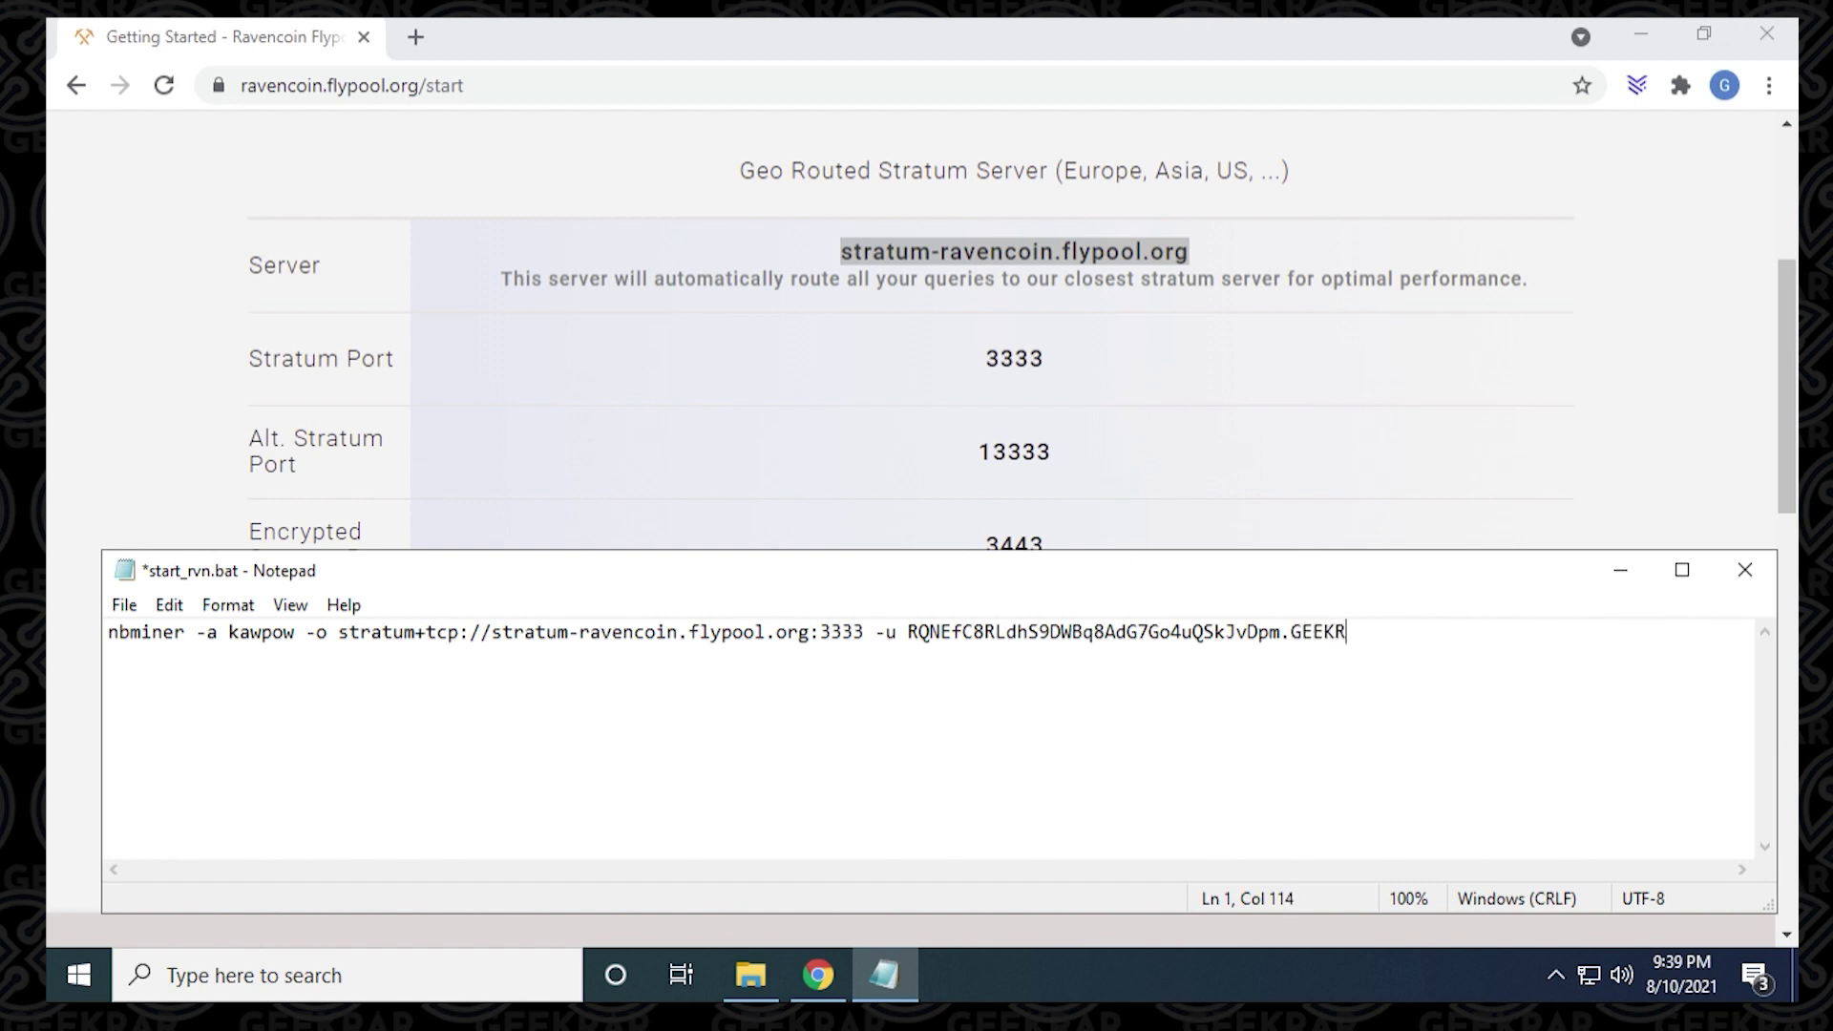
pyautogui.write('r')
# Step: Save start_rvn.bat and close Notepad
pyautogui.click(124, 605)
pyautogui.click(150, 723)
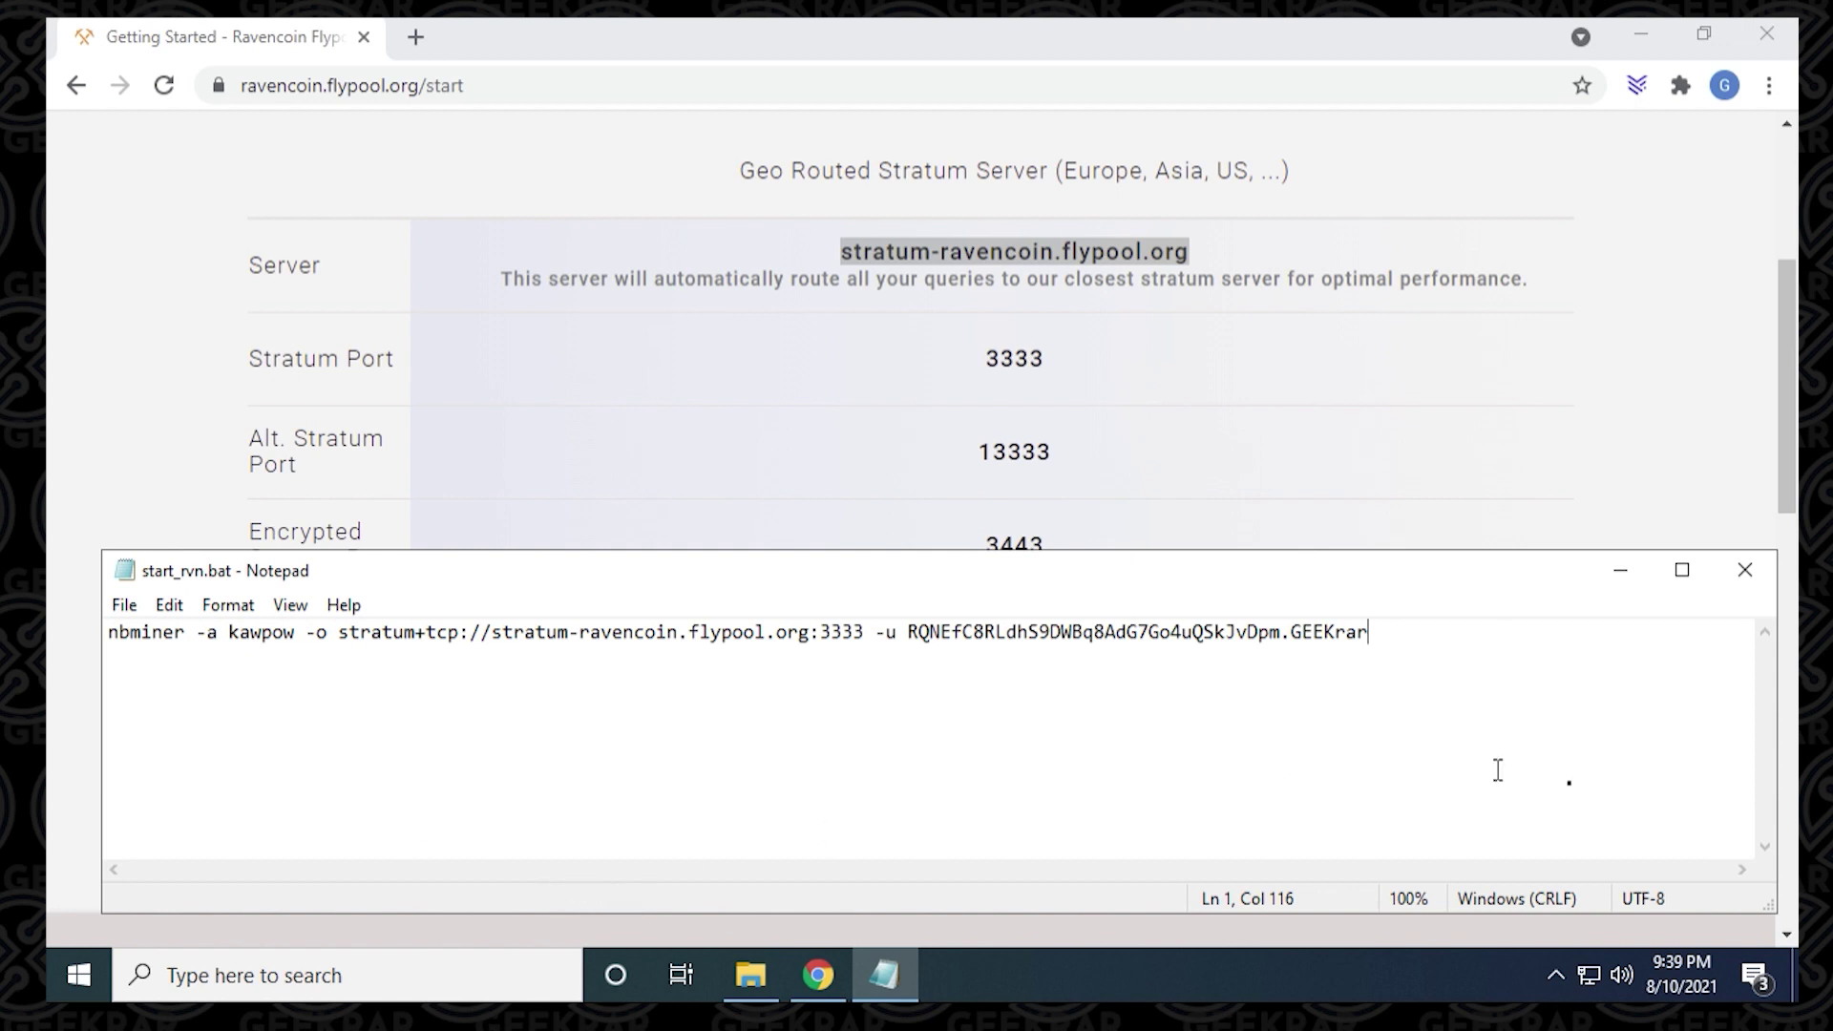
pyautogui.click(1745, 571)
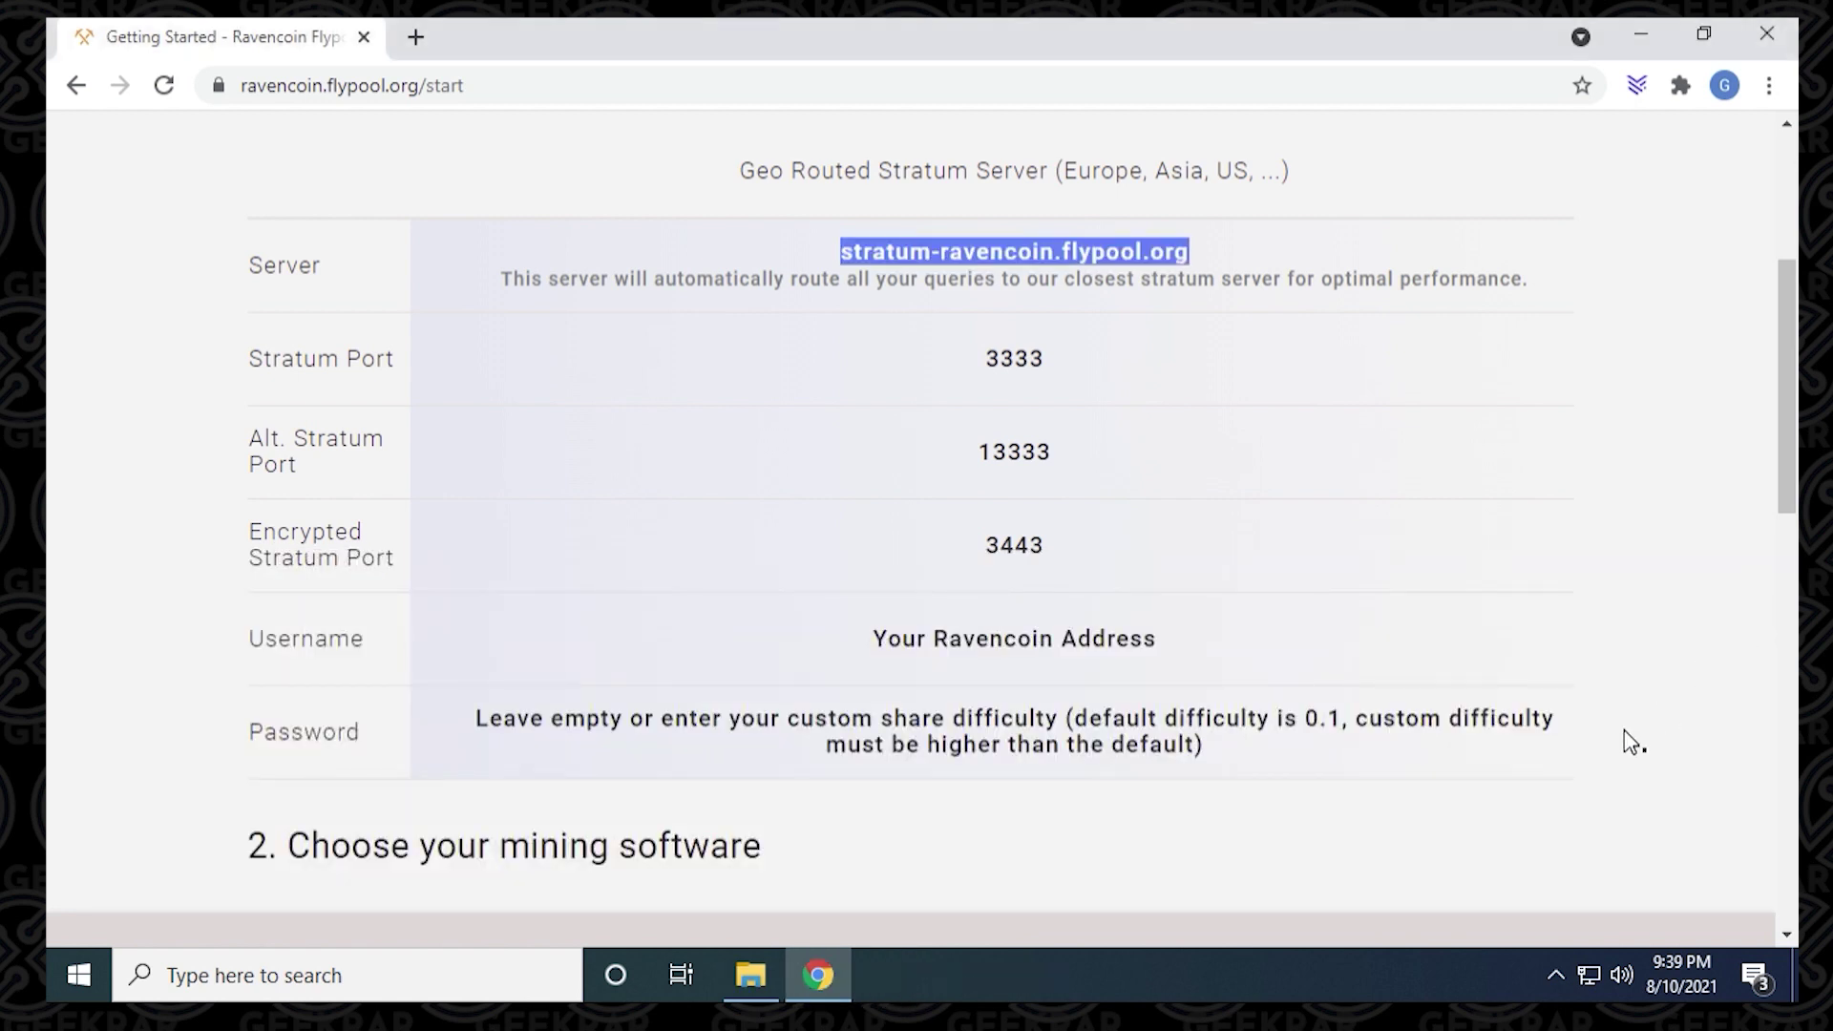
# Step: Close Chrome and run start_rvn.bat from the NBMiner_Win folder to begin mining
pyautogui.click(1761, 38)
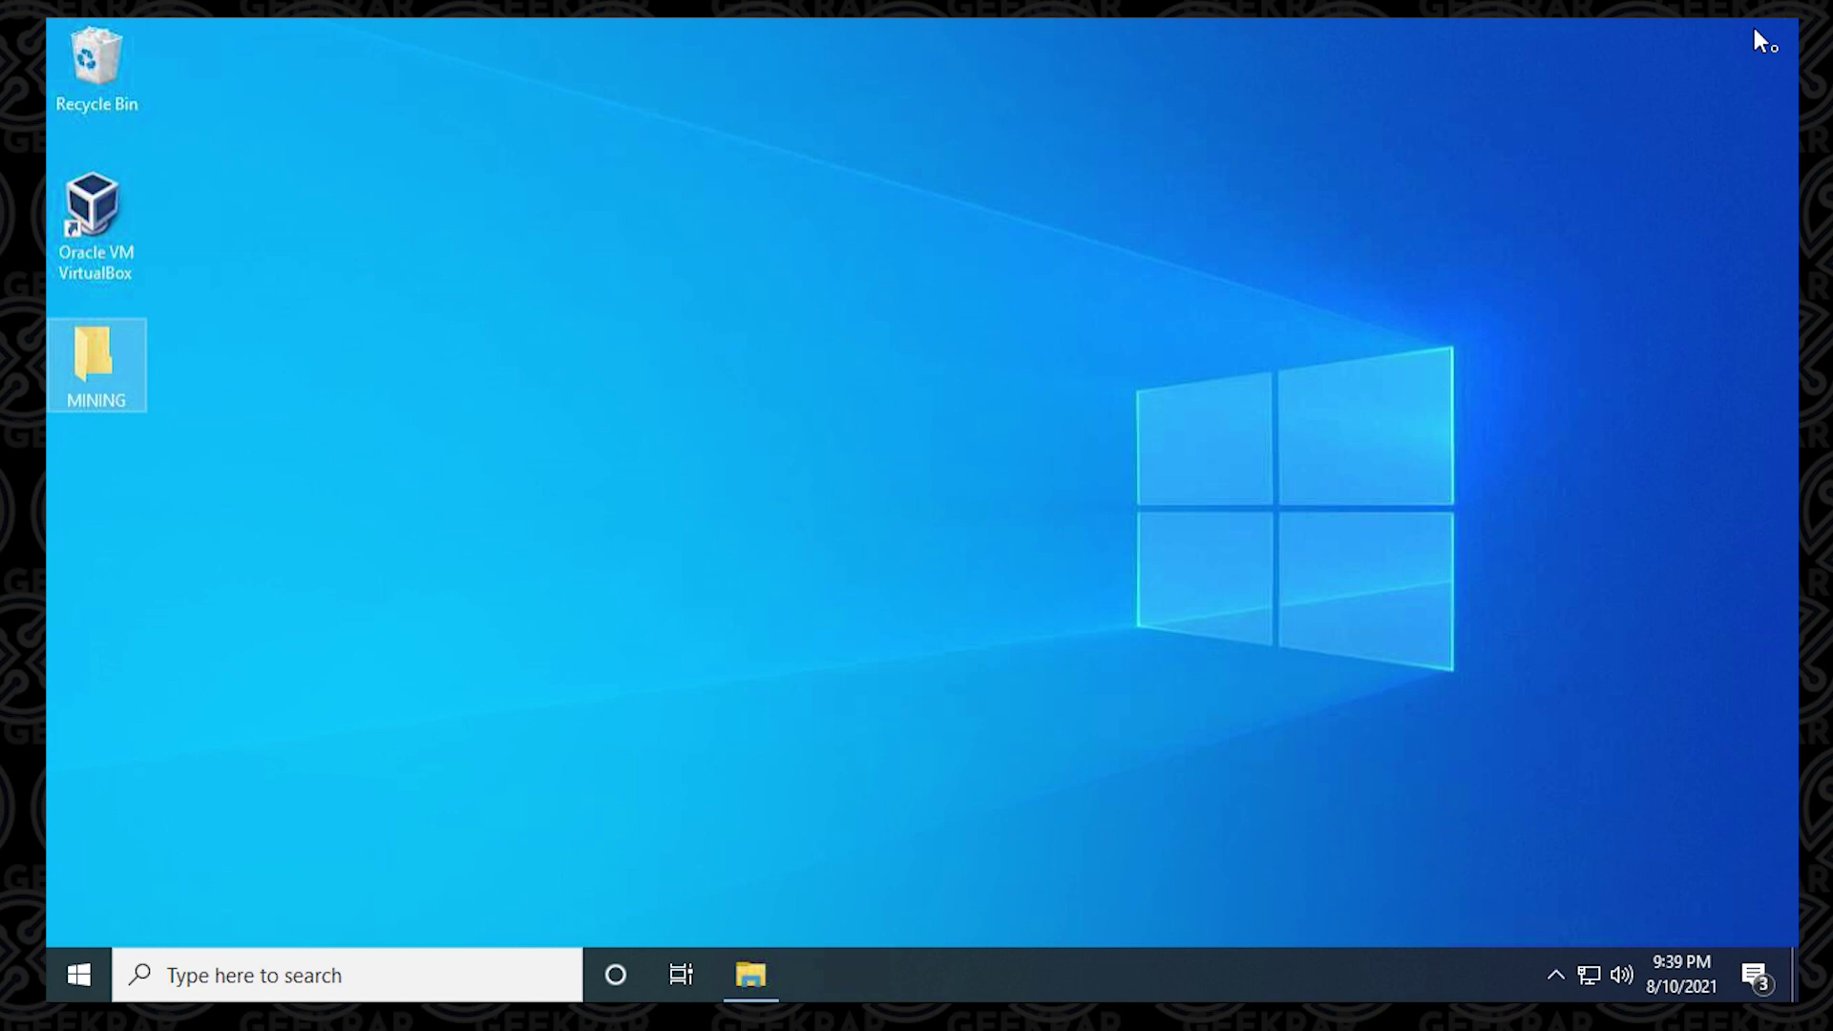
pyautogui.click(778, 983)
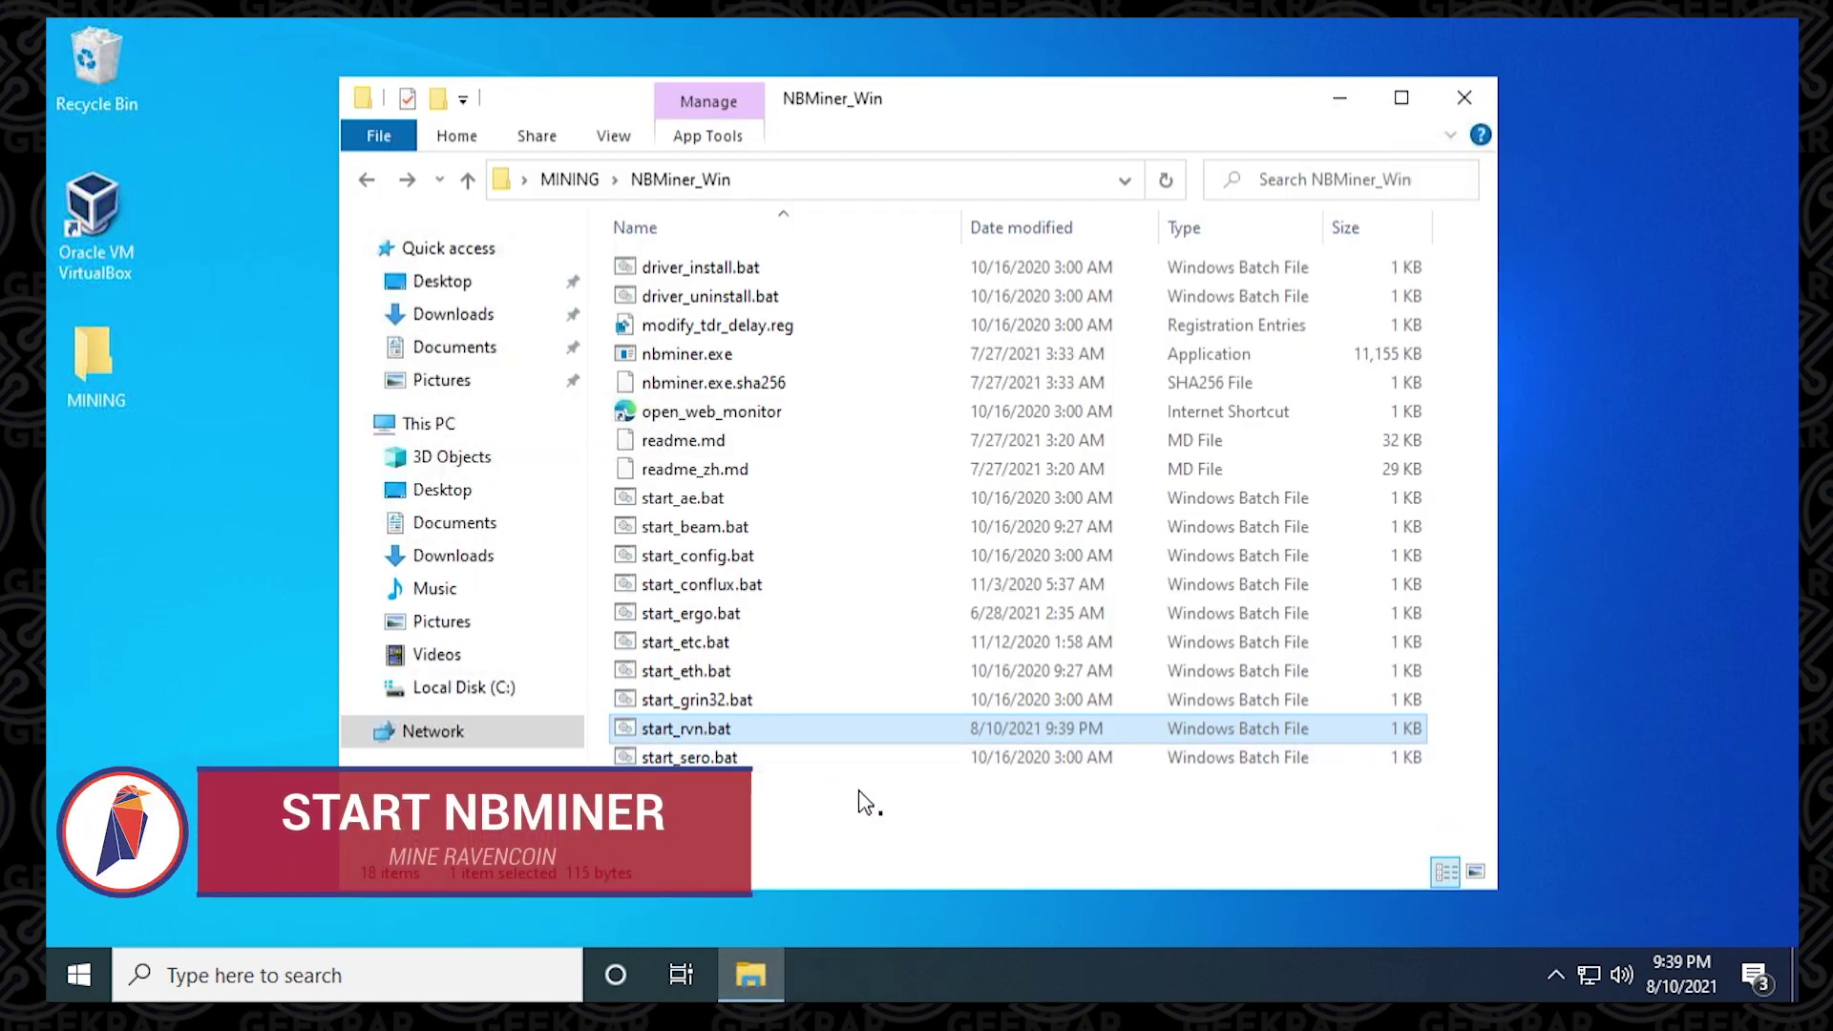
pyautogui.click(687, 727)
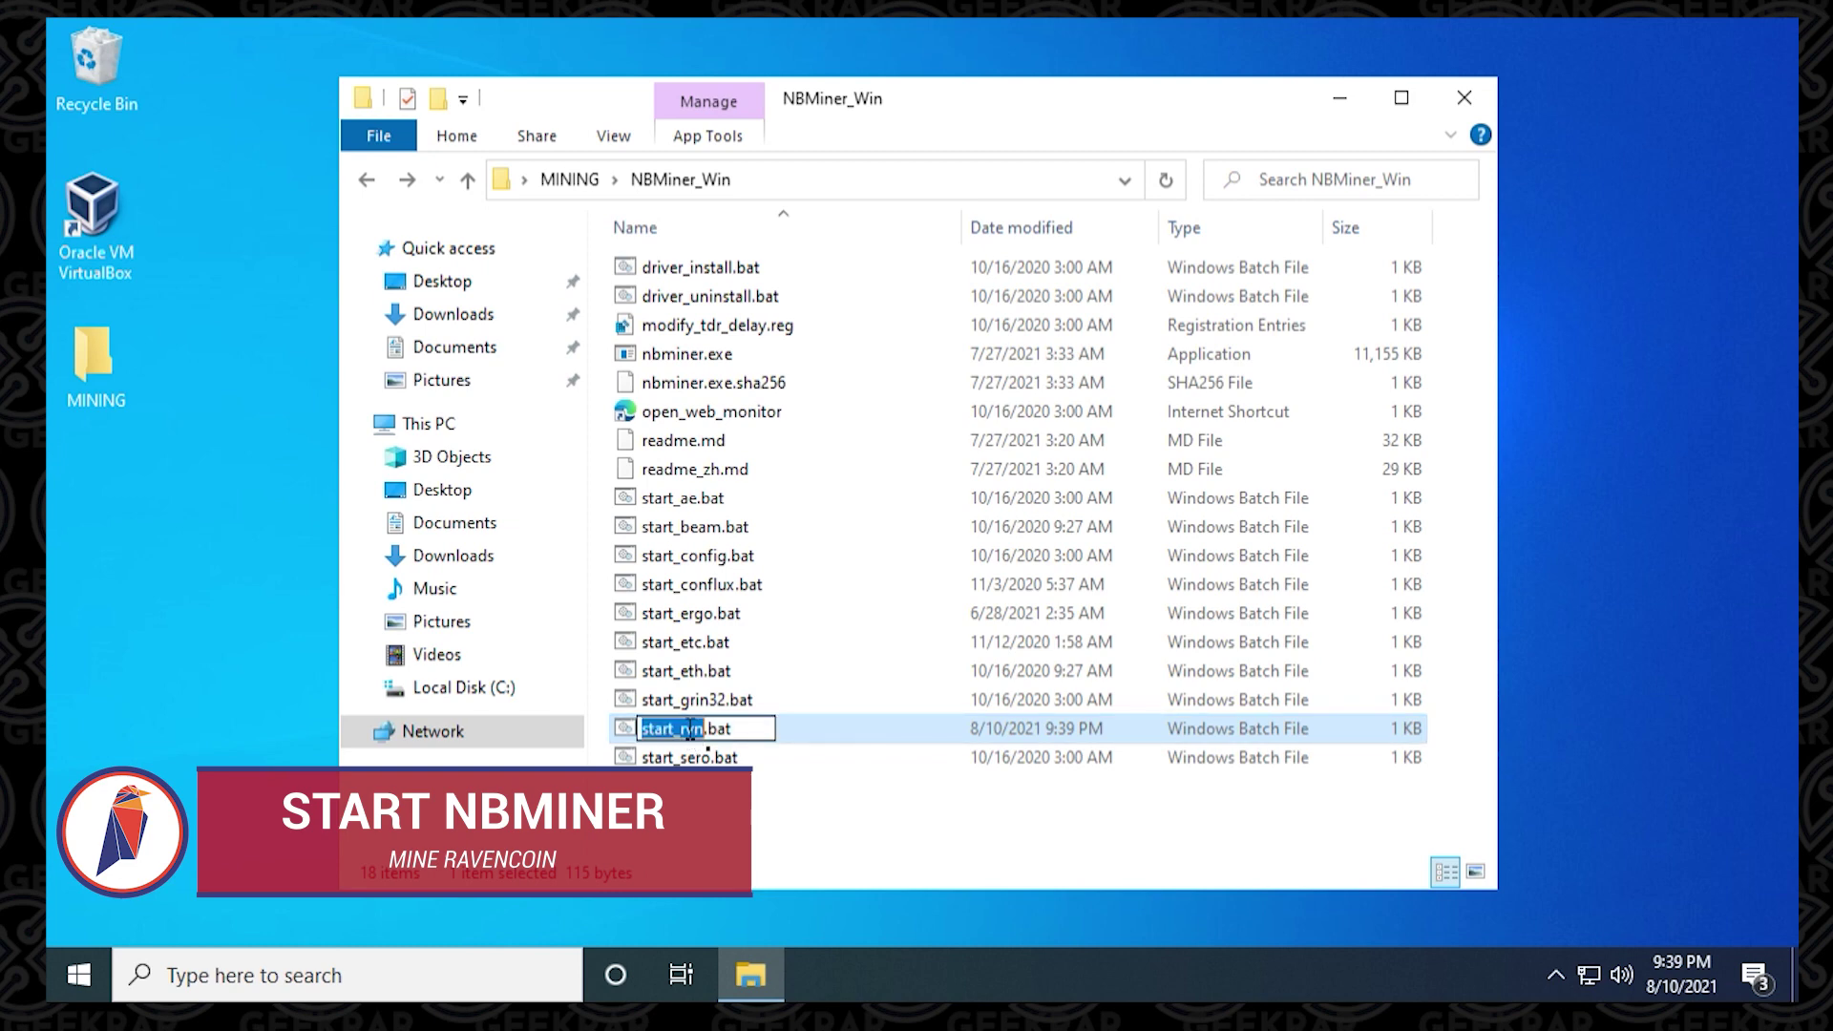
pyautogui.click(790, 802)
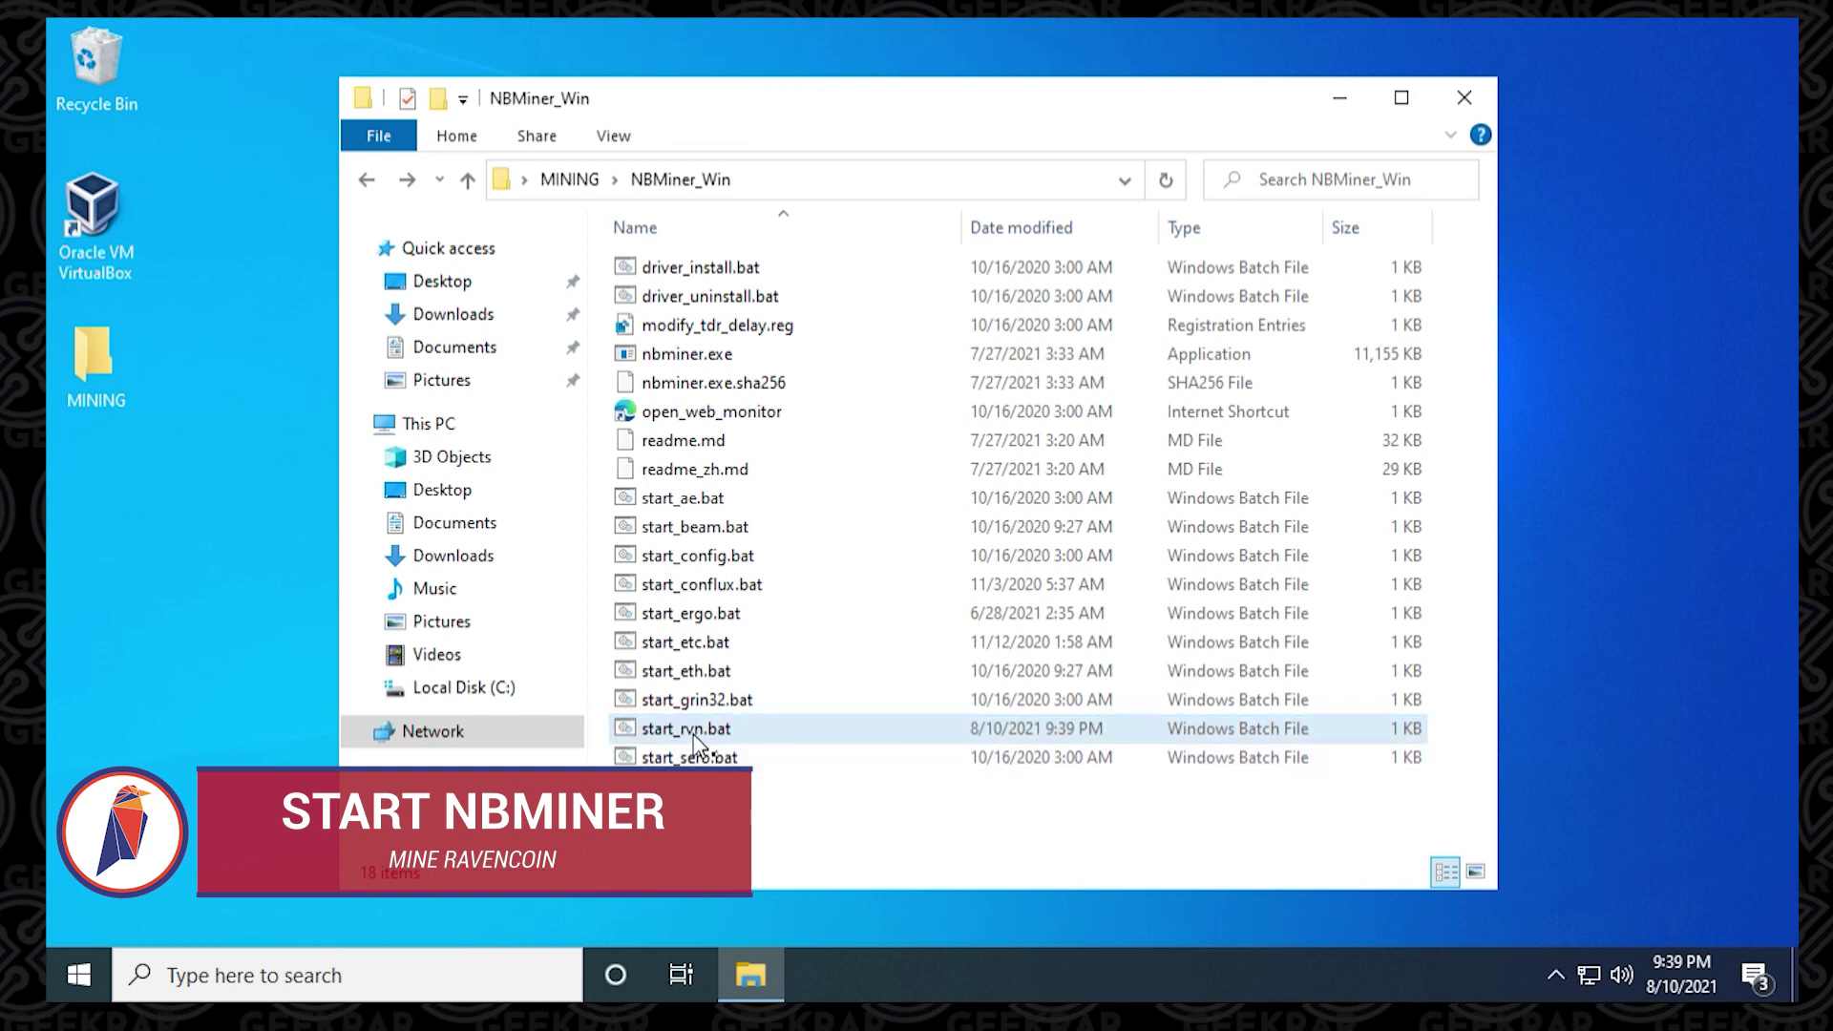
pyautogui.doubleClick(694, 731)
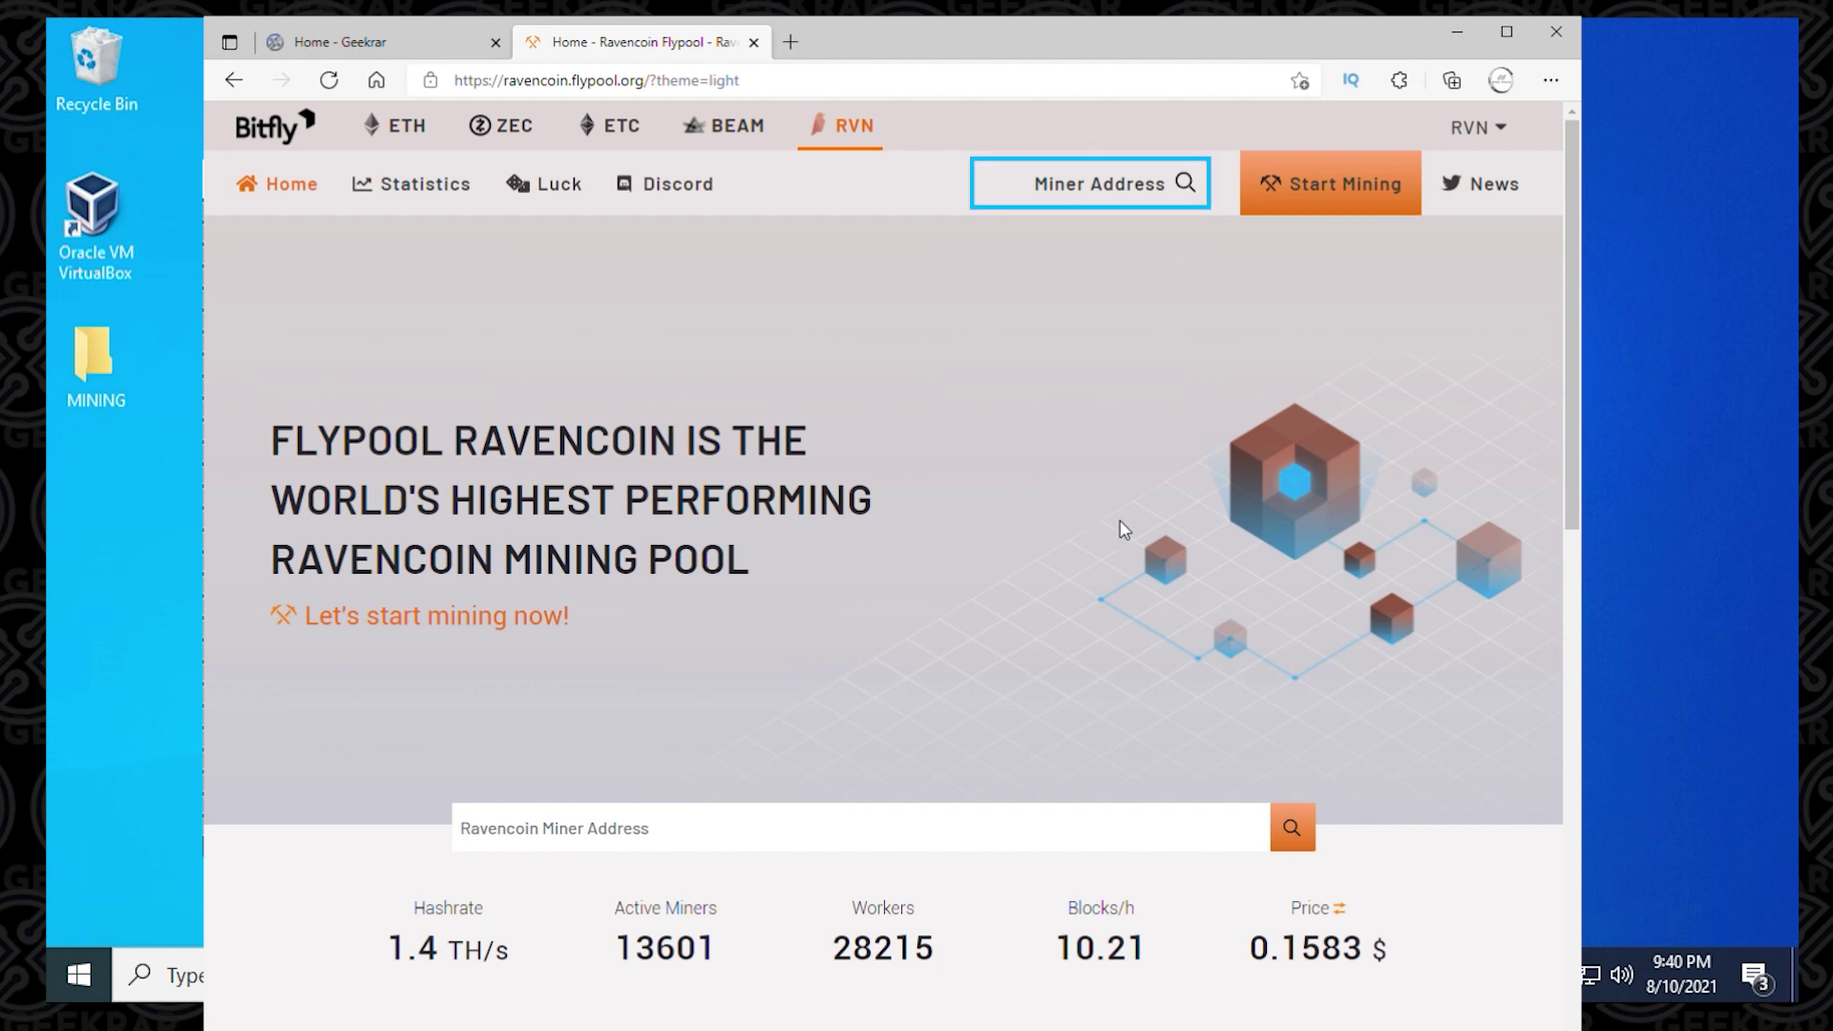
# Step: Search Flypool's Miner Address box for the pasted RVN wallet address to load its dashboard
pyautogui.click(1166, 204)
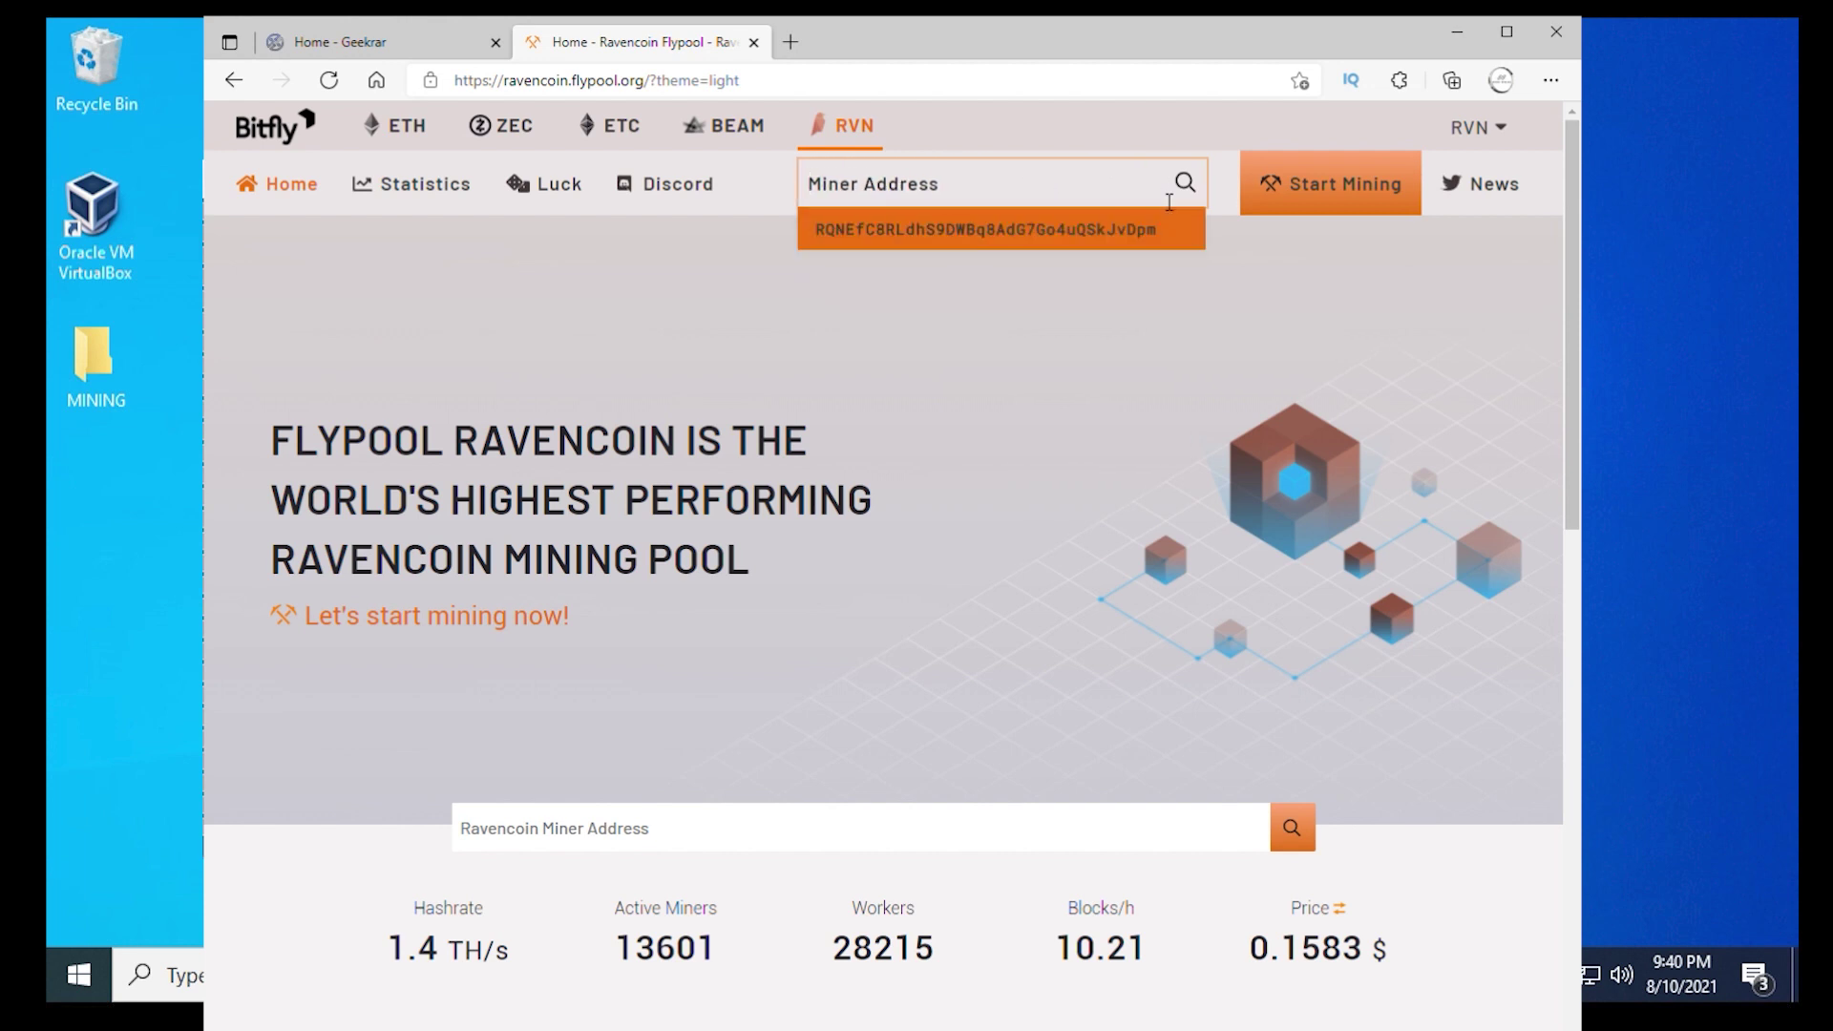
pyautogui.write('RQNEfC8RLdhS9DWBq8AdG7Go4uQSkJvDpm')
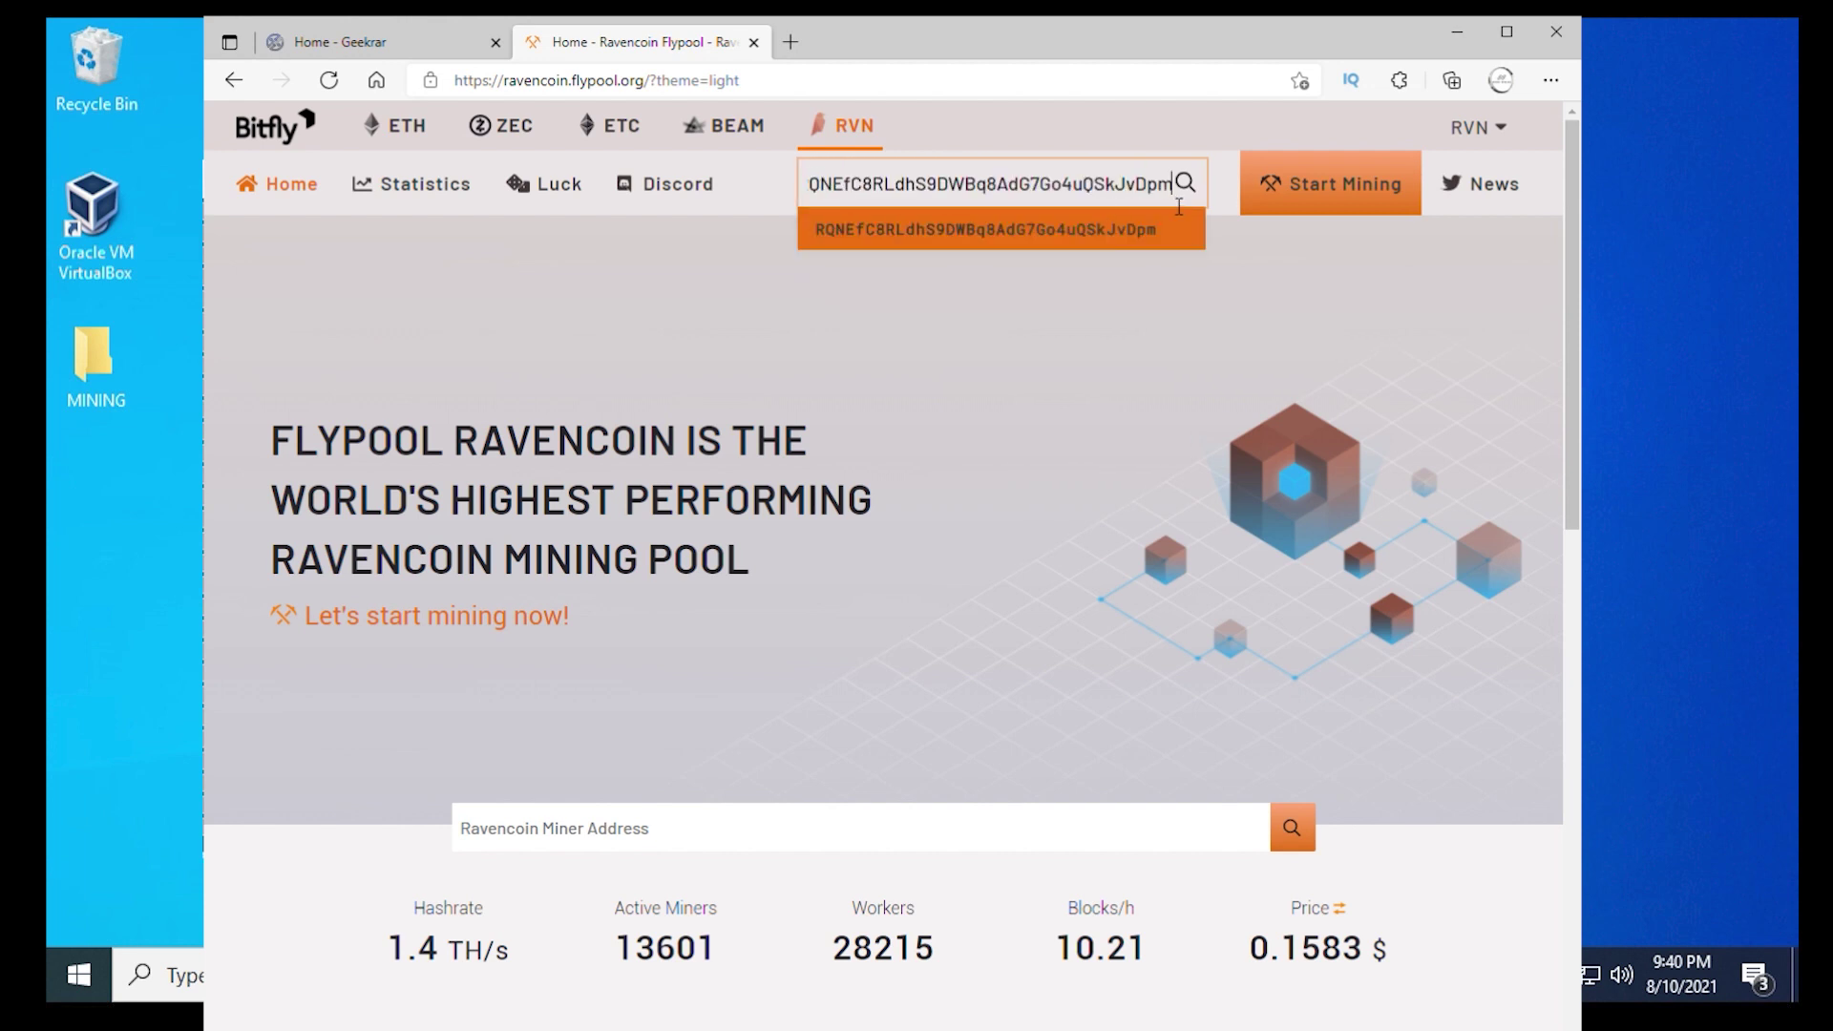
pyautogui.click(1194, 197)
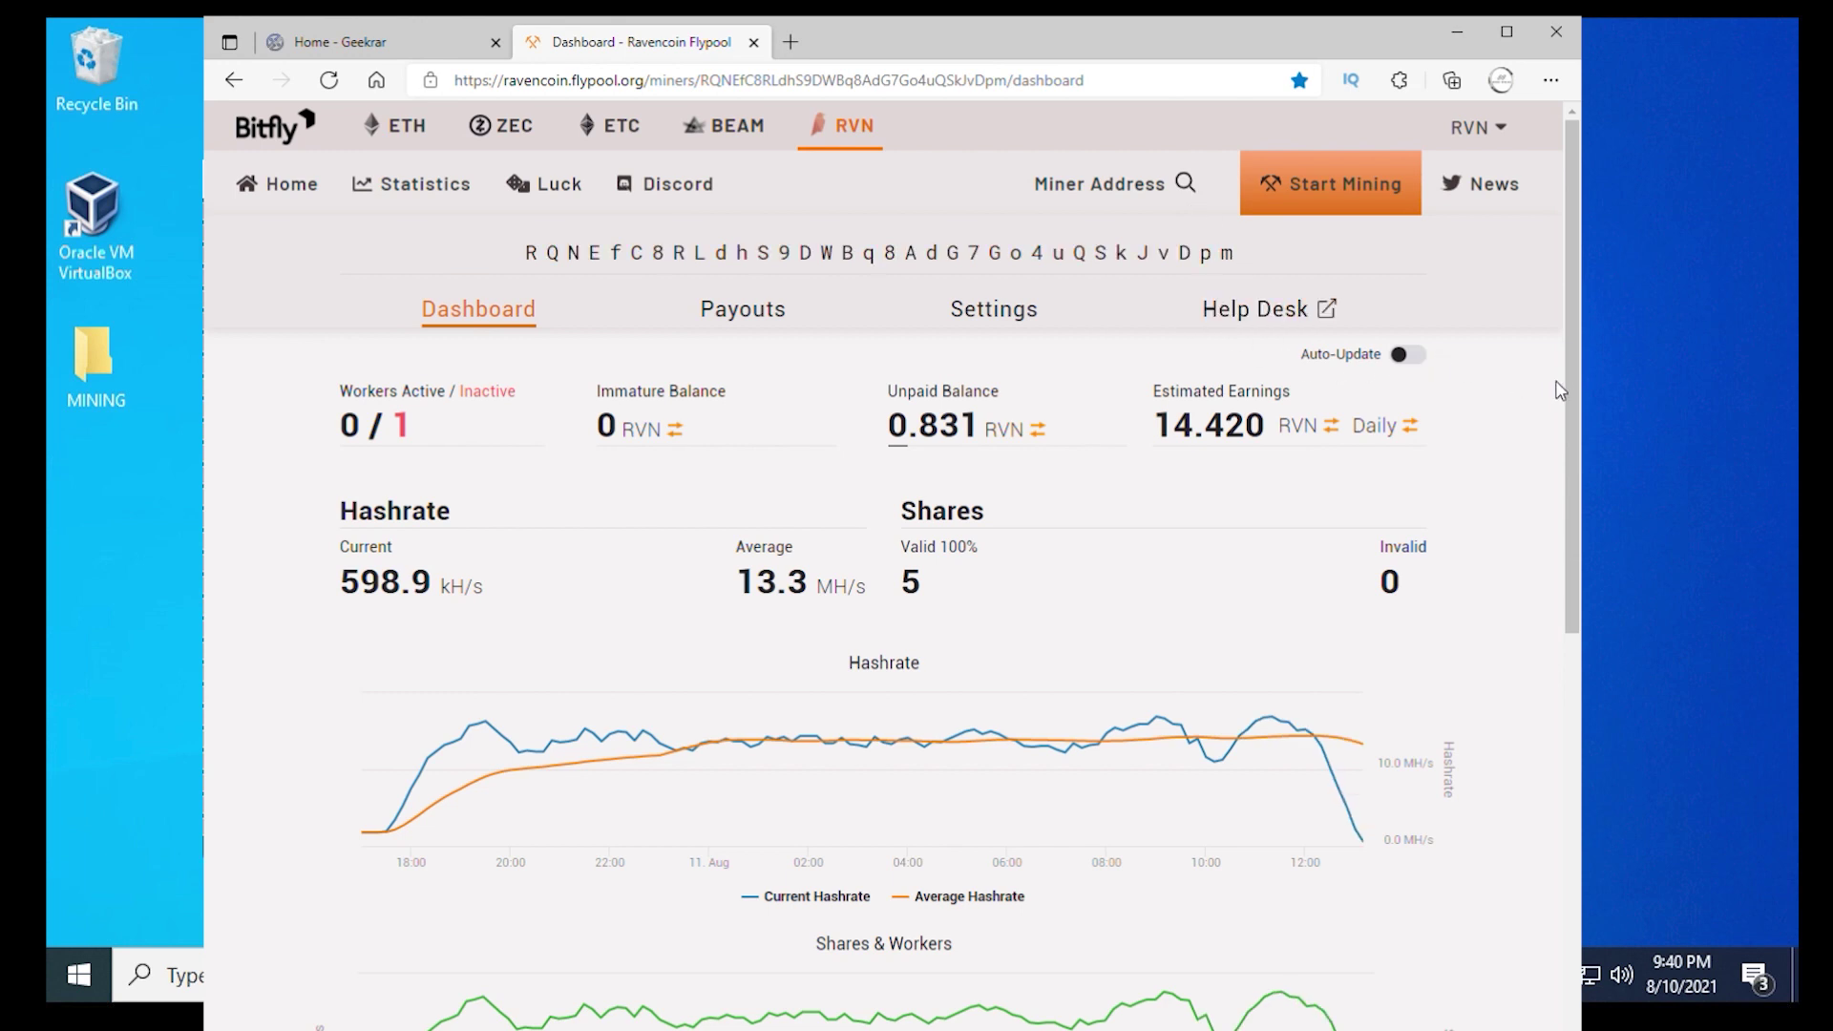
# Step: Scroll down the dashboard to the Workers table, then back up and open Payouts
pyautogui.moveTo(1566, 382); pyautogui.dragTo(1572, 592)
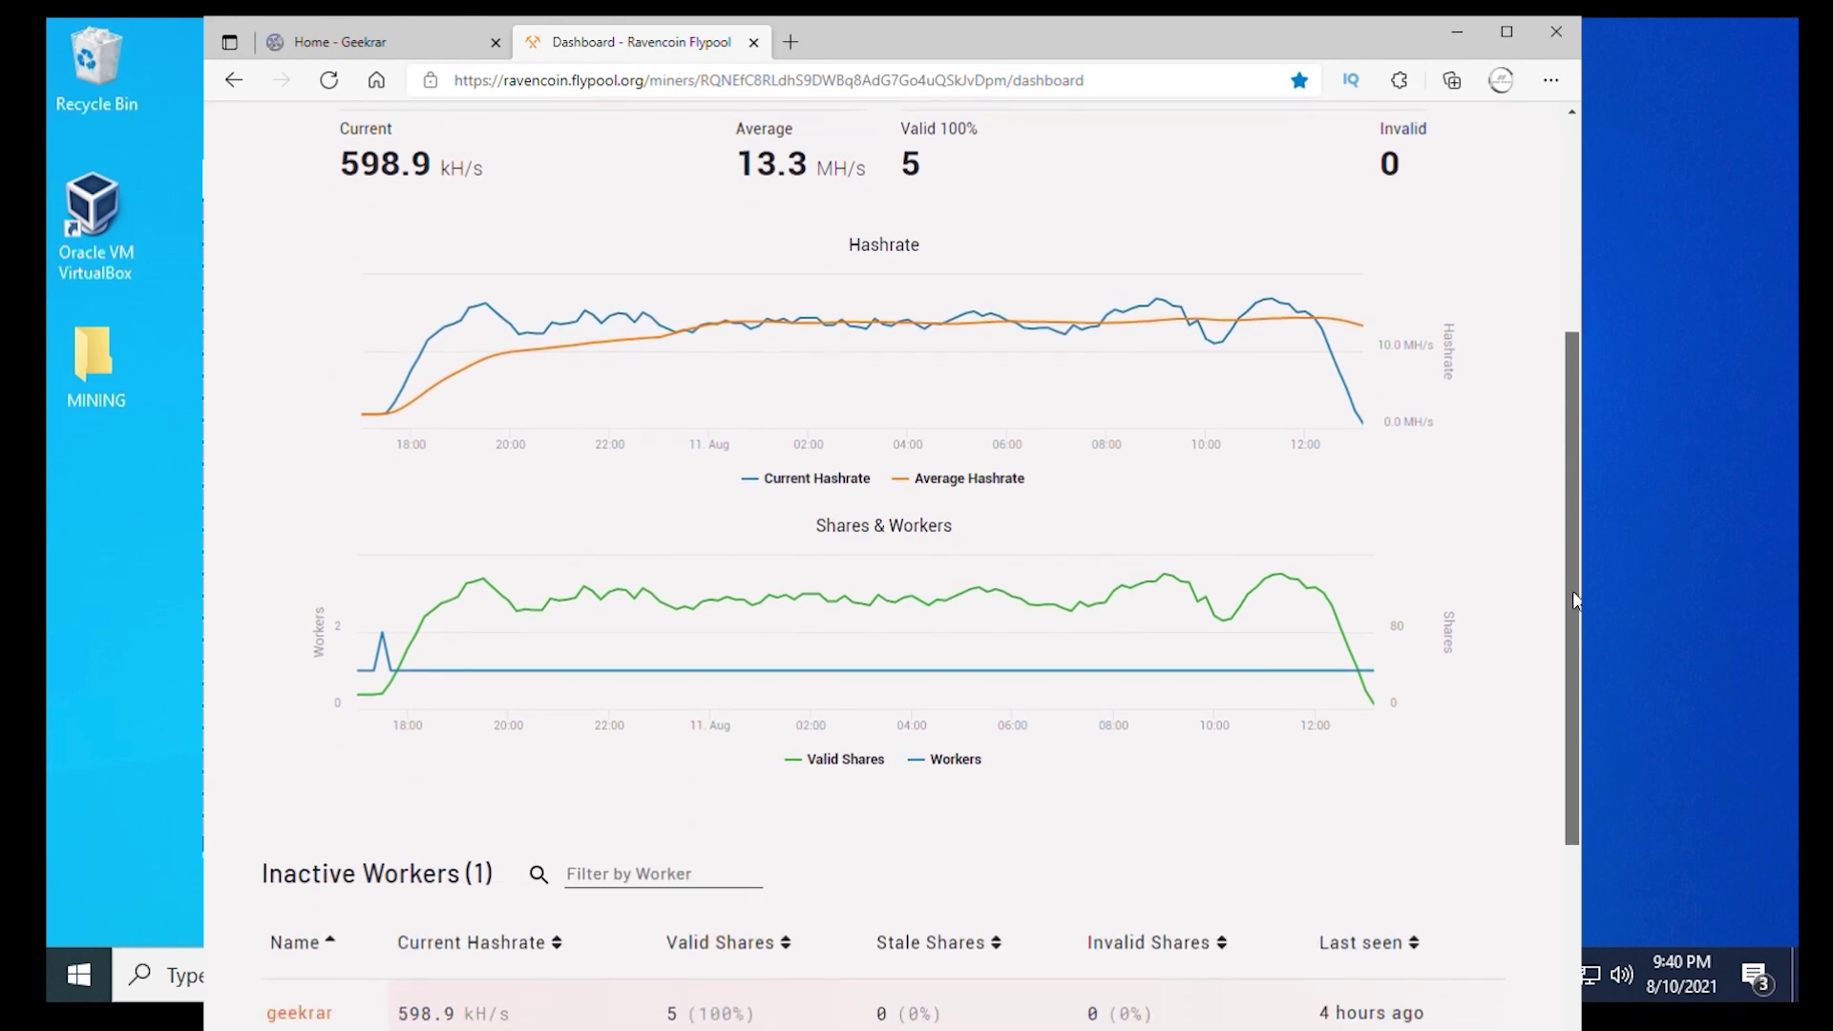
pyautogui.scroll(1, 1573, 600)
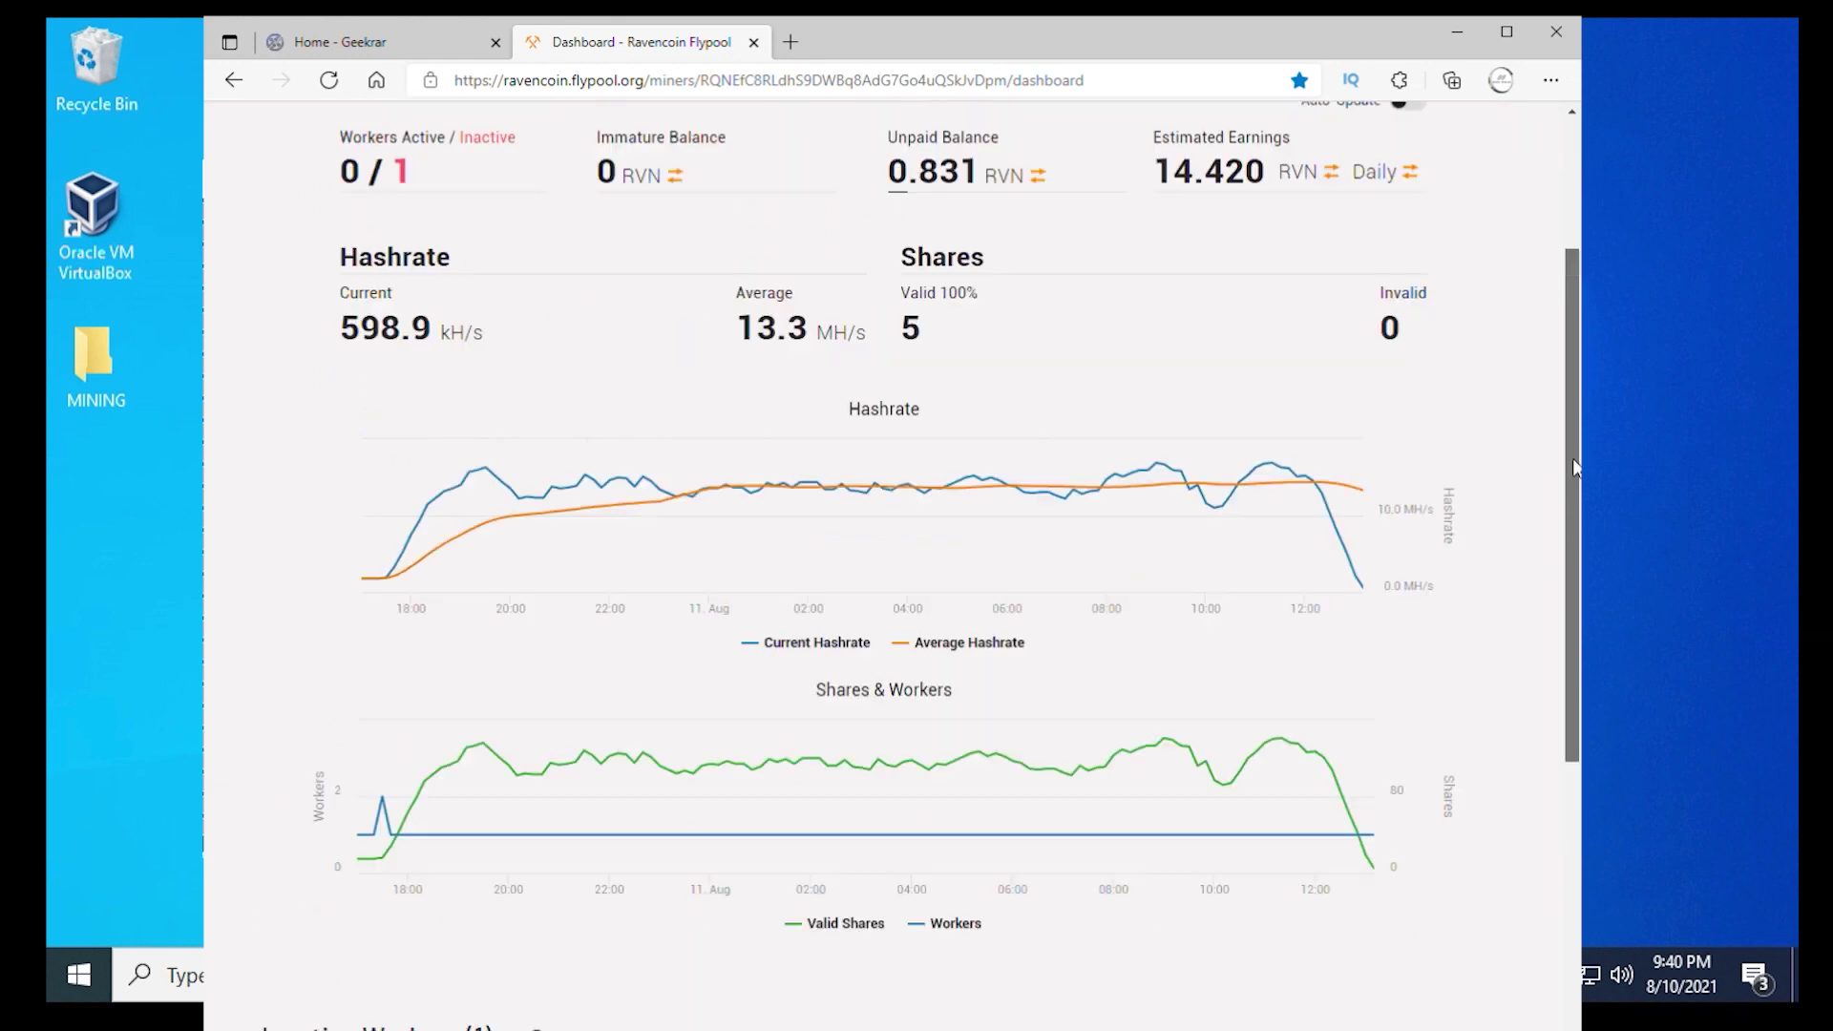
pyautogui.scroll(-2, 1573, 582)
pyautogui.moveTo(1571, 562); pyautogui.dragTo(1571, 575)
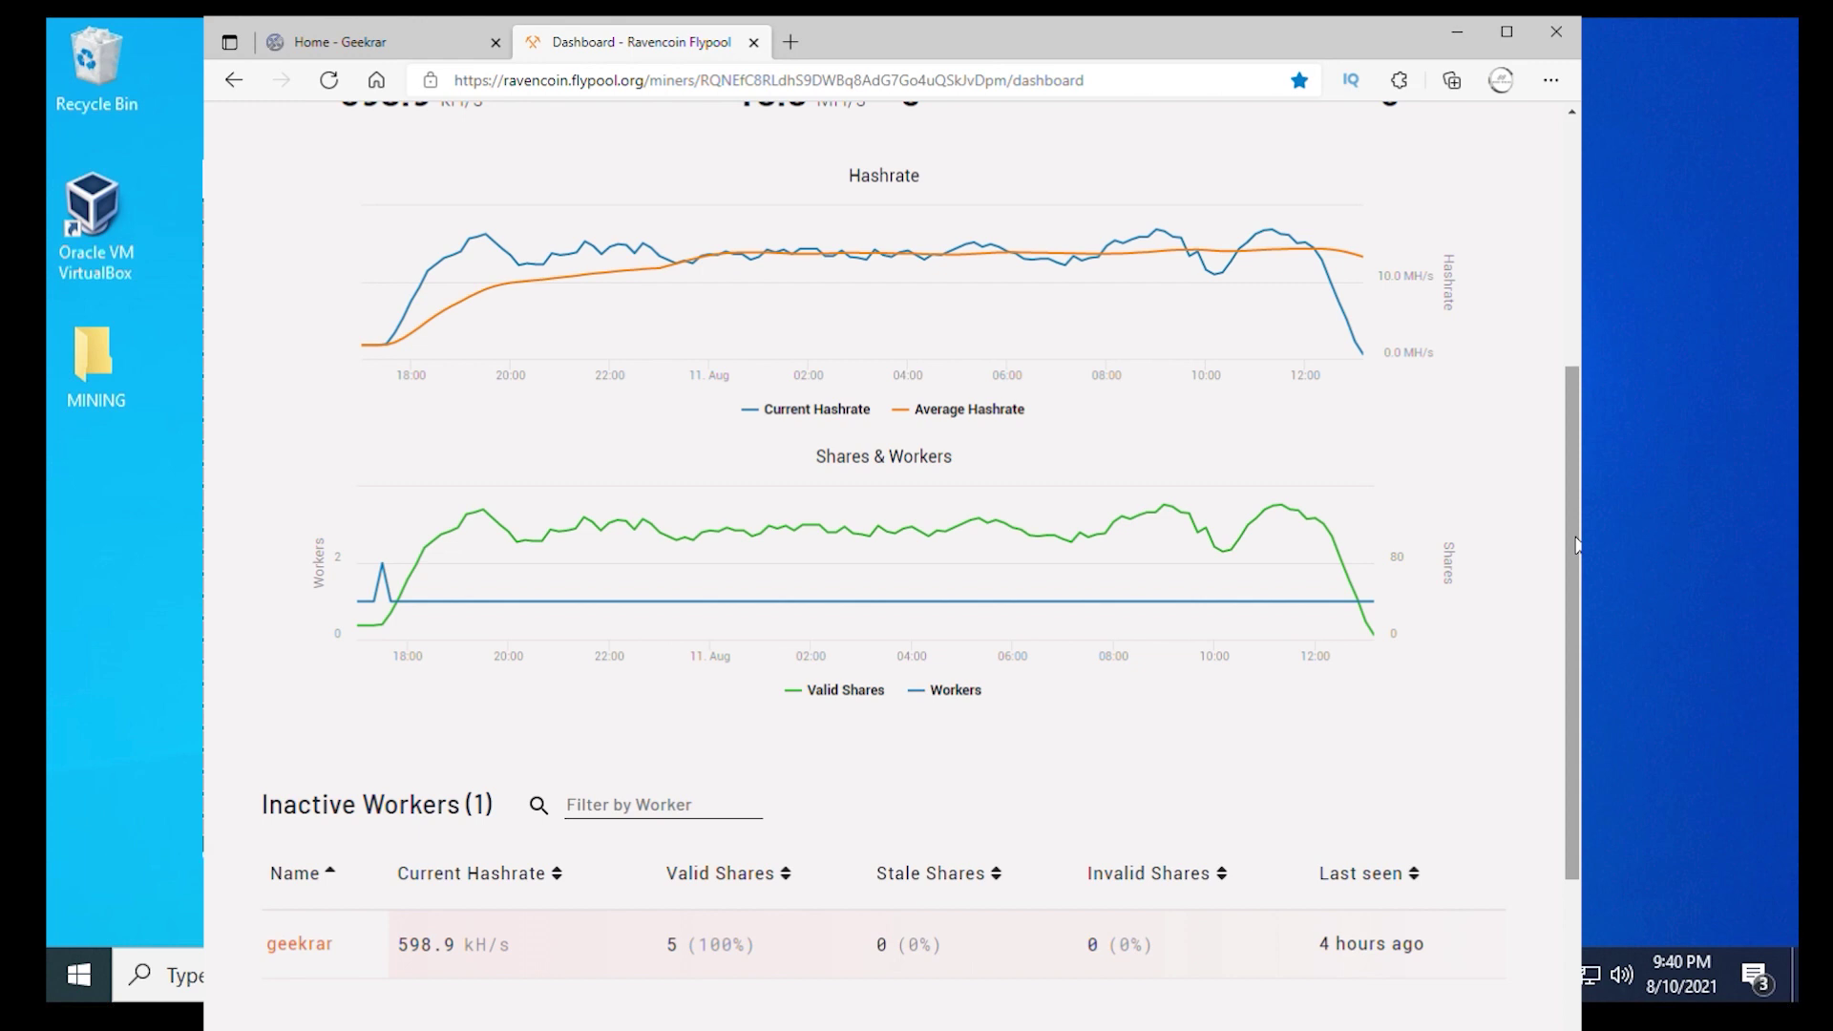
pyautogui.moveTo(1577, 544); pyautogui.dragTo(1567, 265)
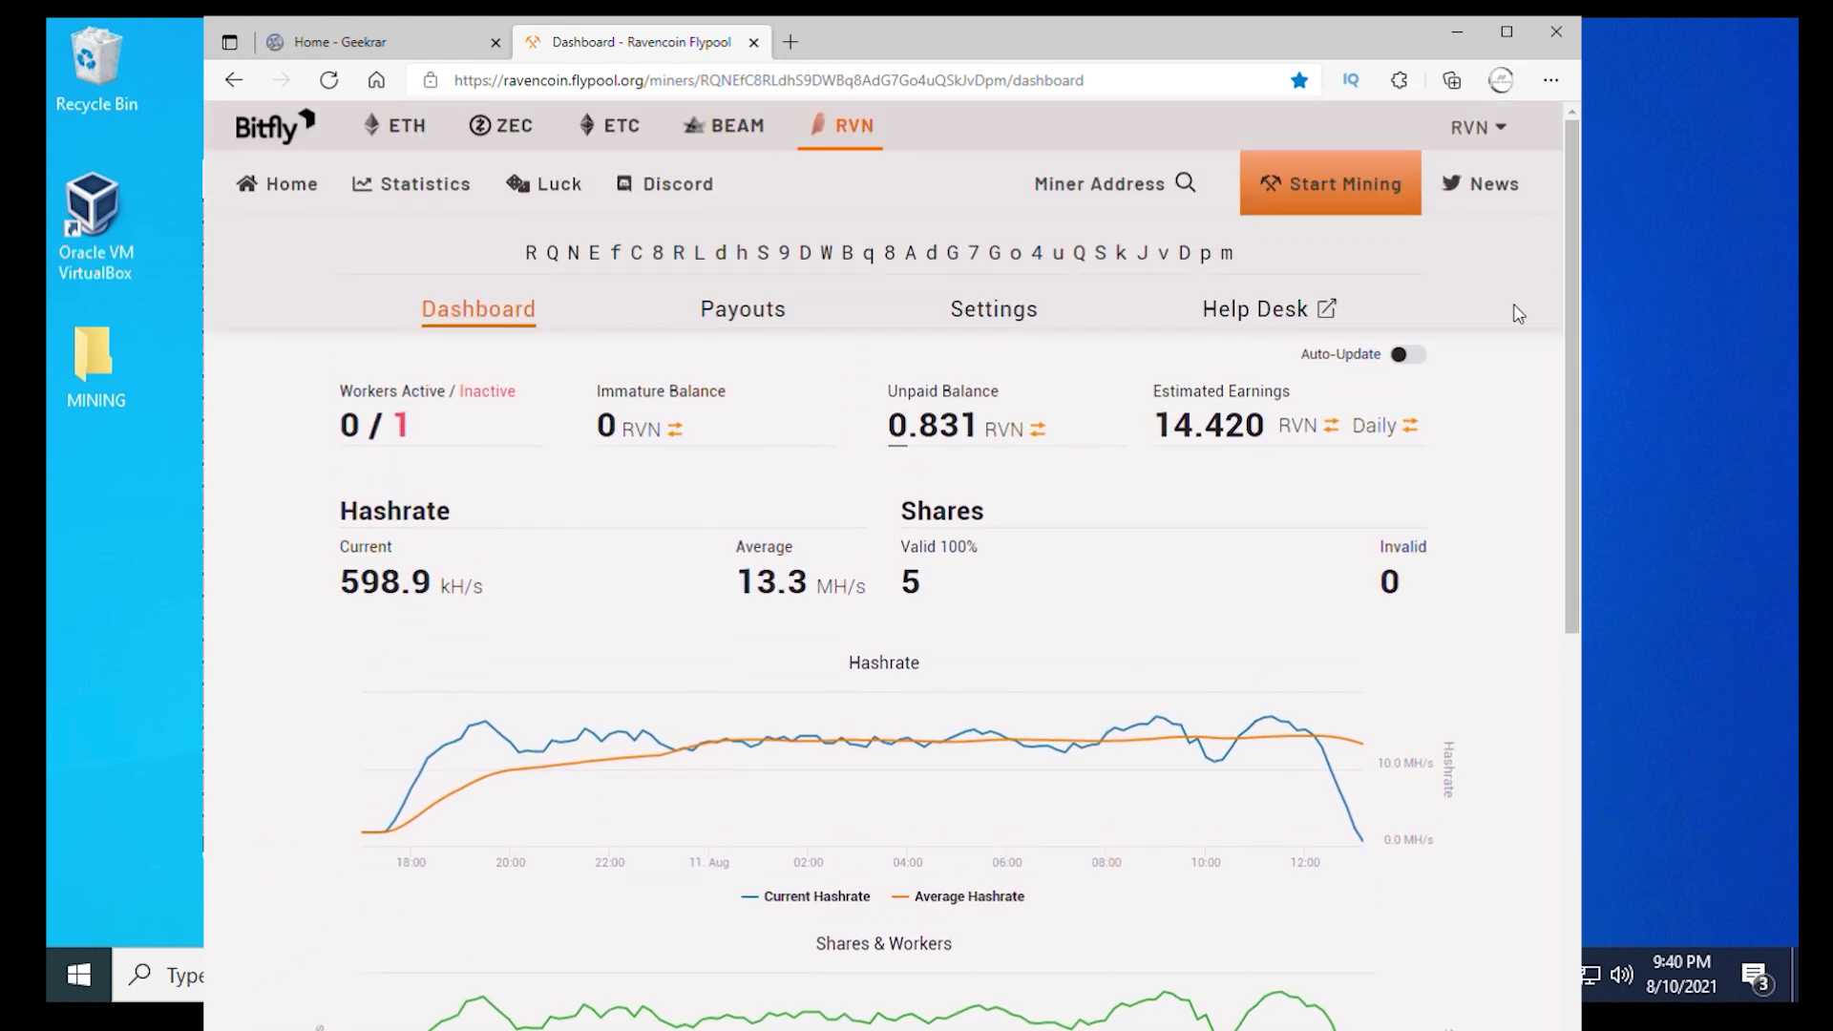
pyautogui.click(733, 310)
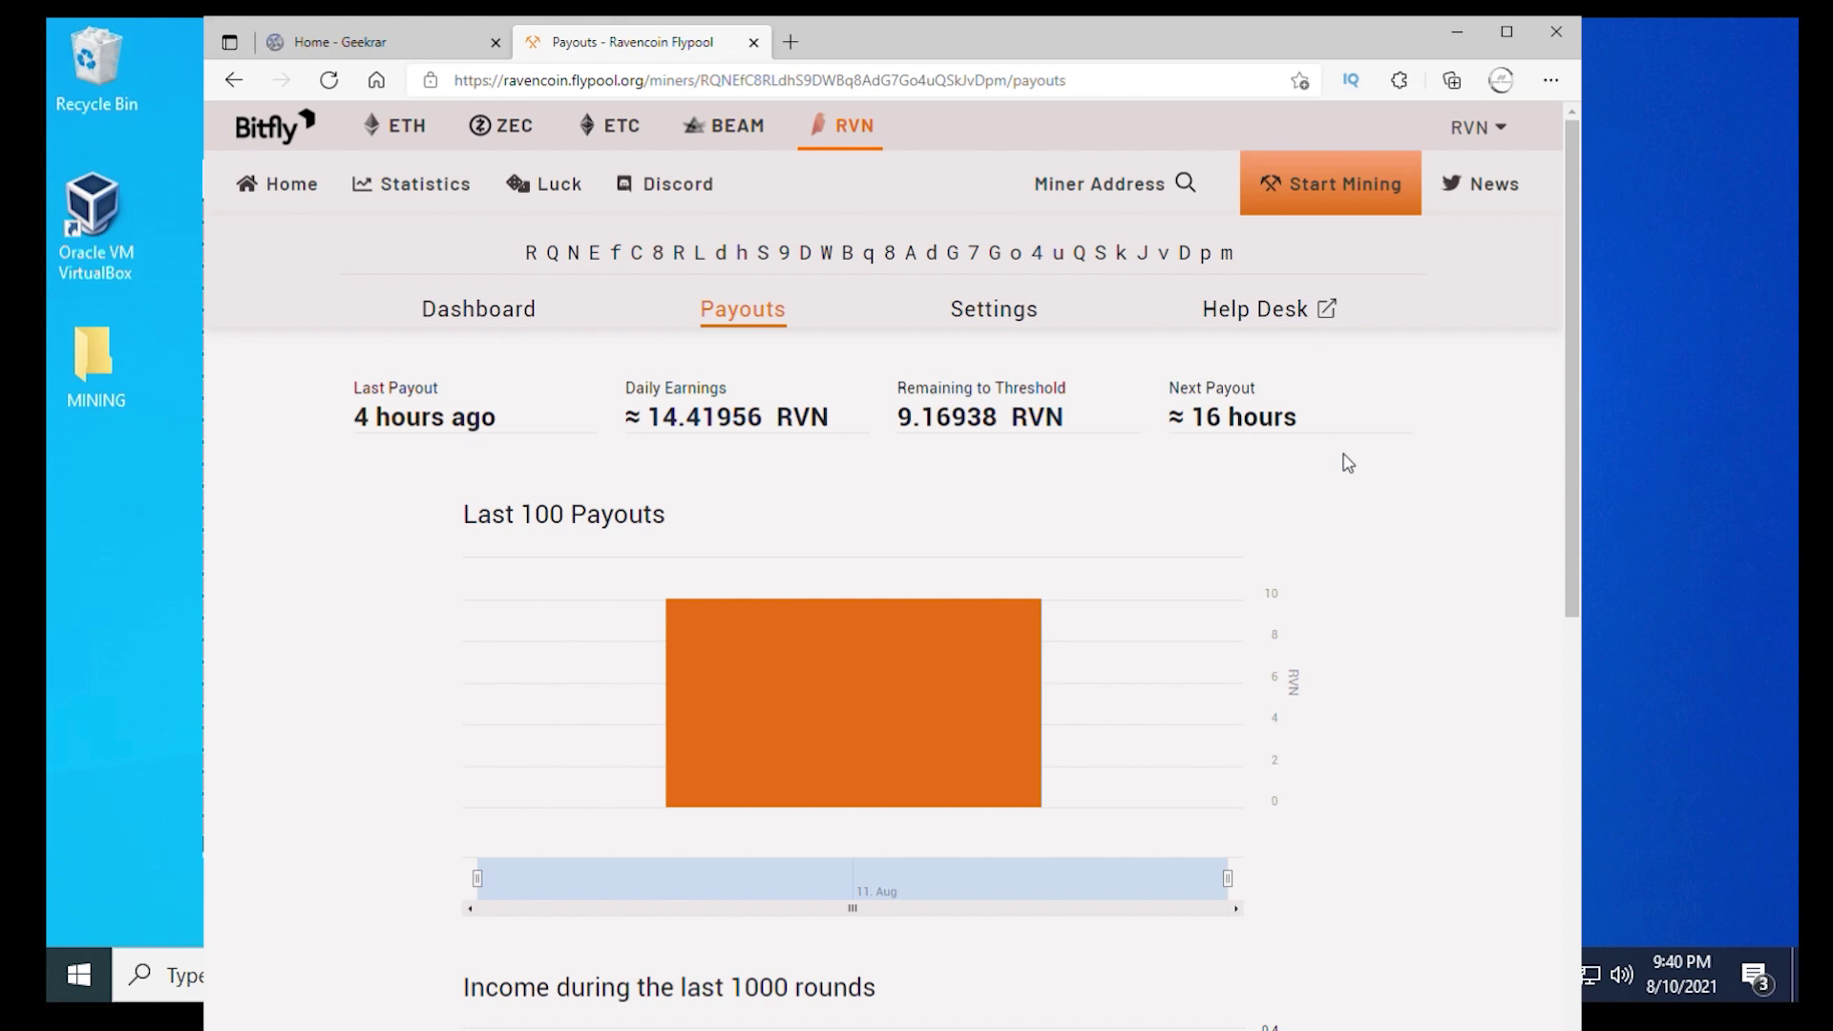
# Step: Open the Settings page for the RVN wallet on Flypool
pyautogui.click(1022, 318)
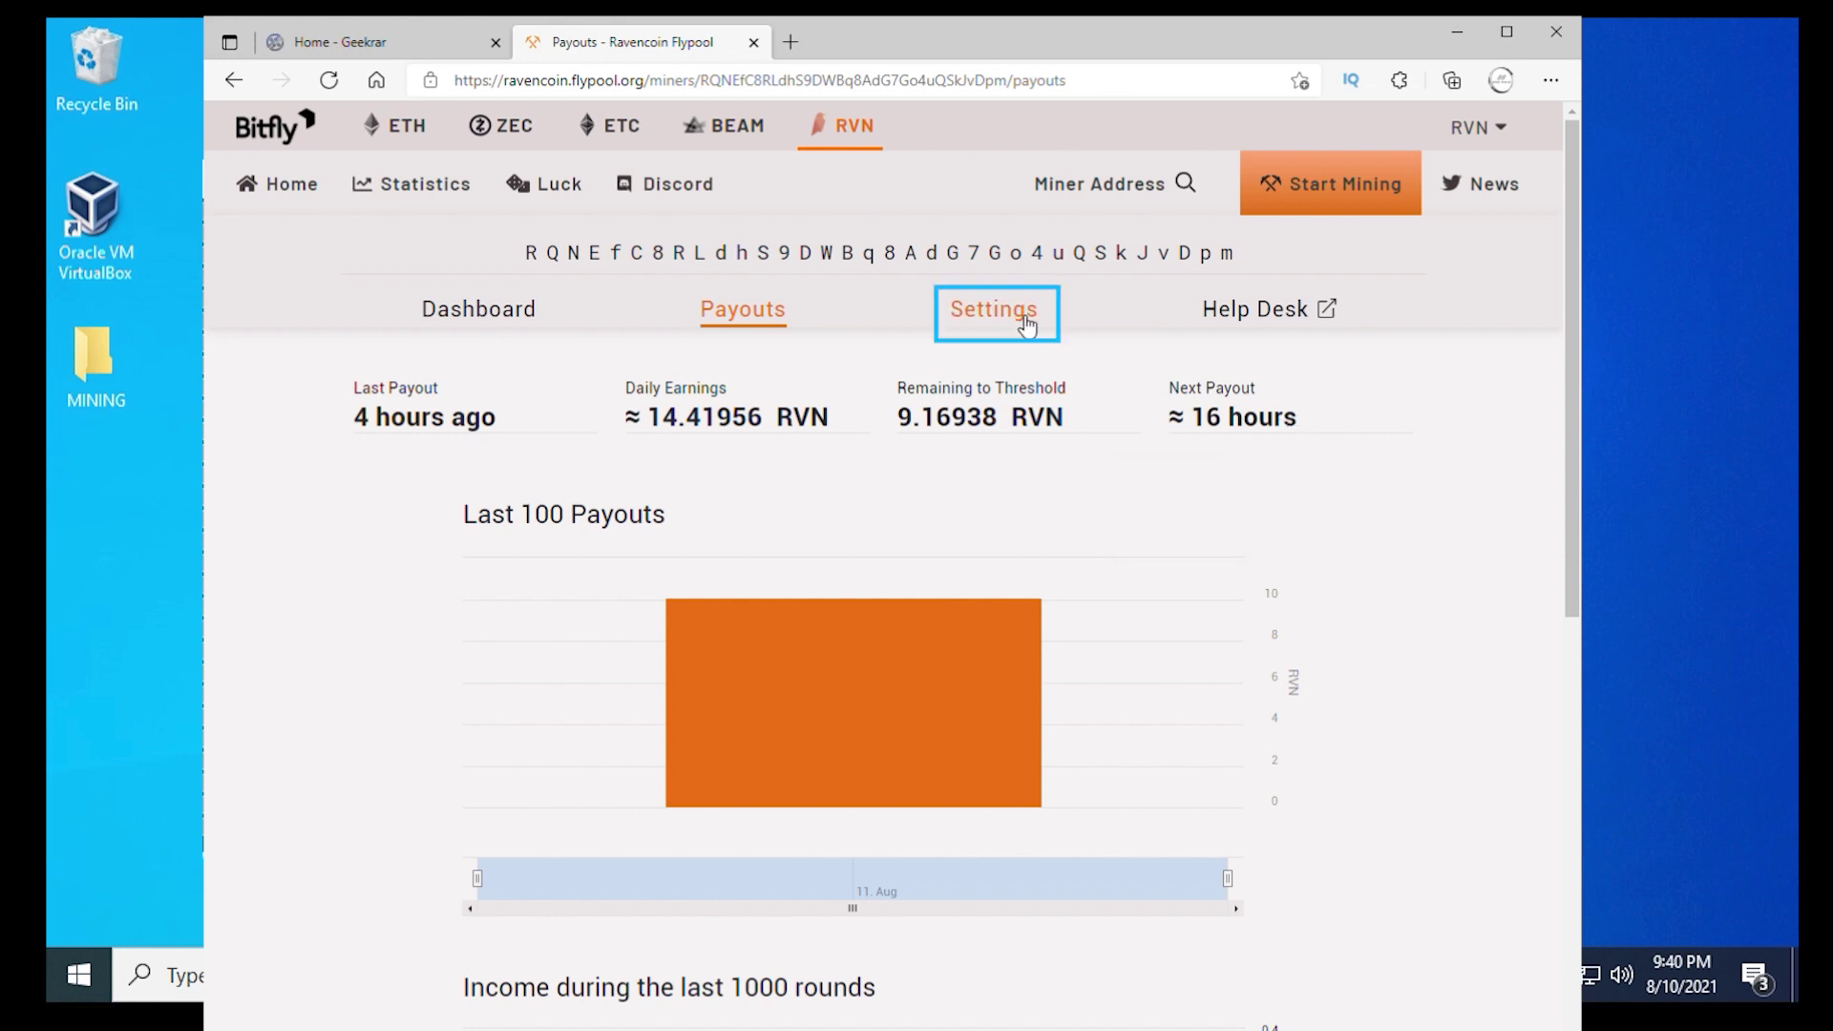